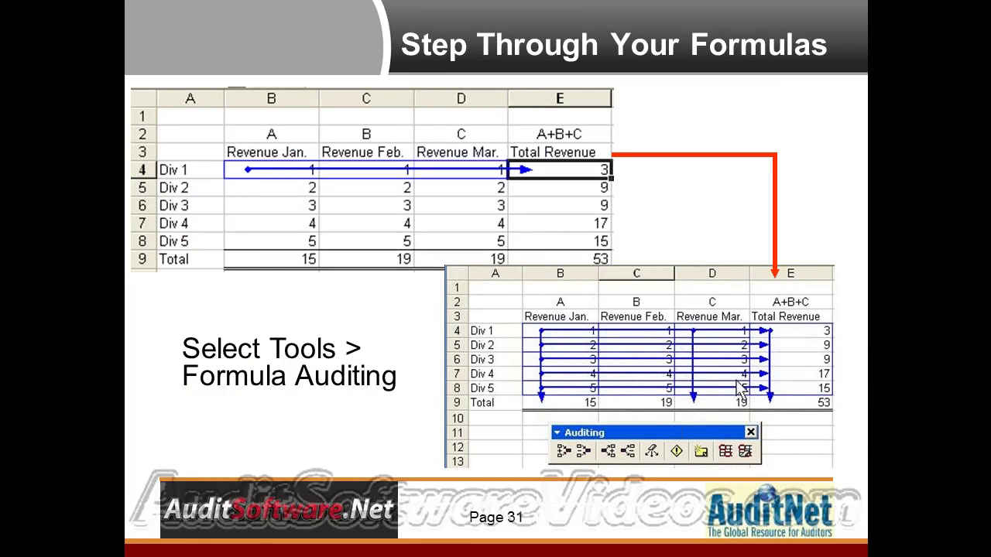
key("Page_Up")
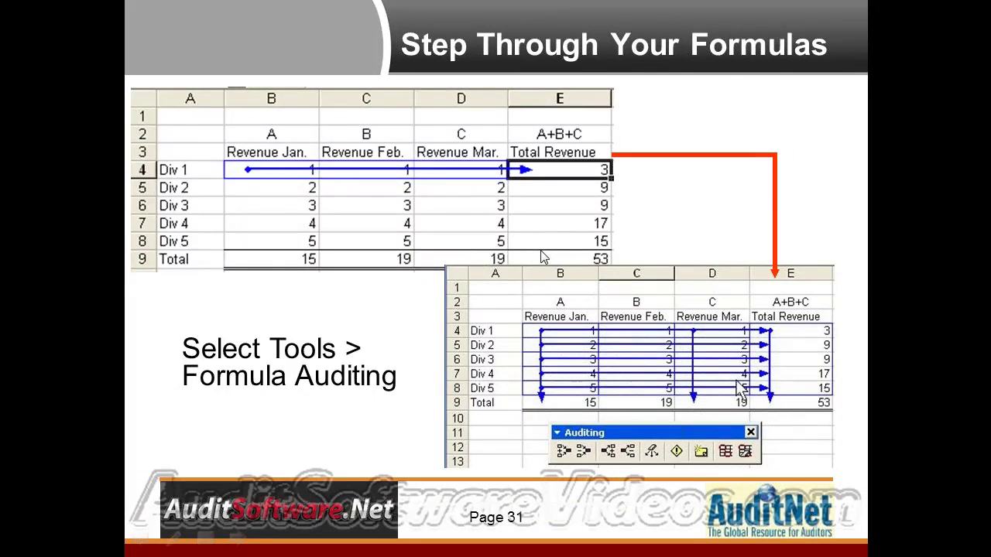
key("Right")
key("Left")
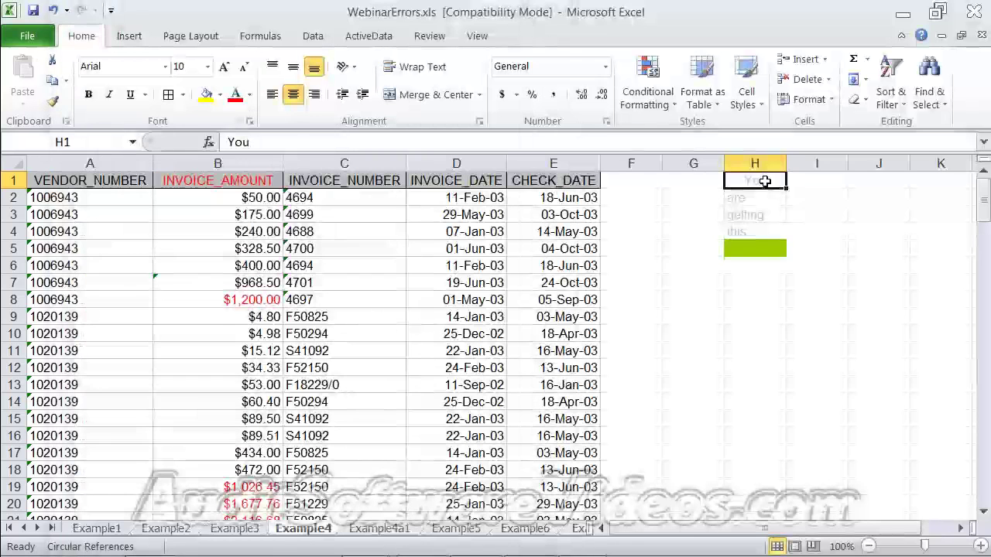
- Select cells H1:H5, open the full Quick Access Toolbar customization options, and look through the popular commands
left_click_drag(757, 179, 753, 243)
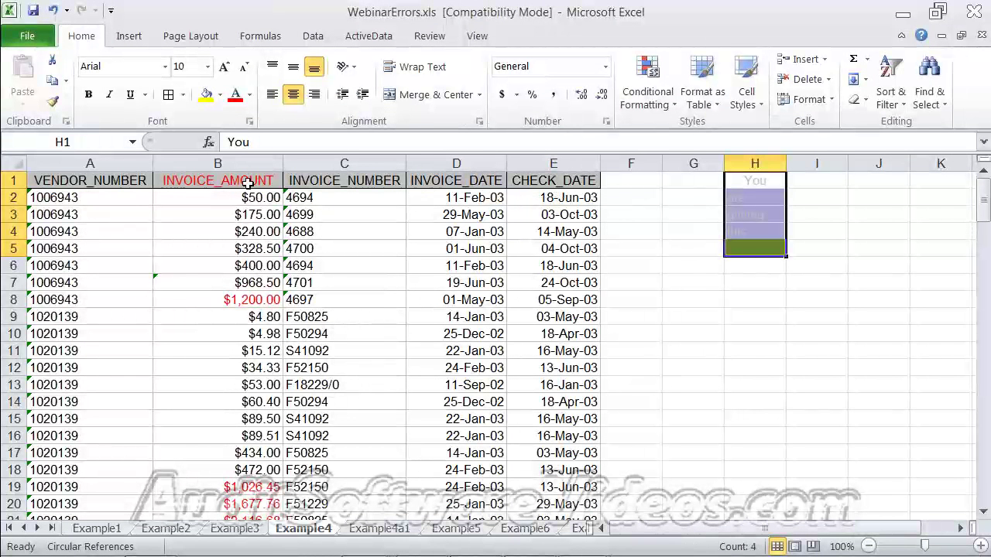
left_click(111, 10)
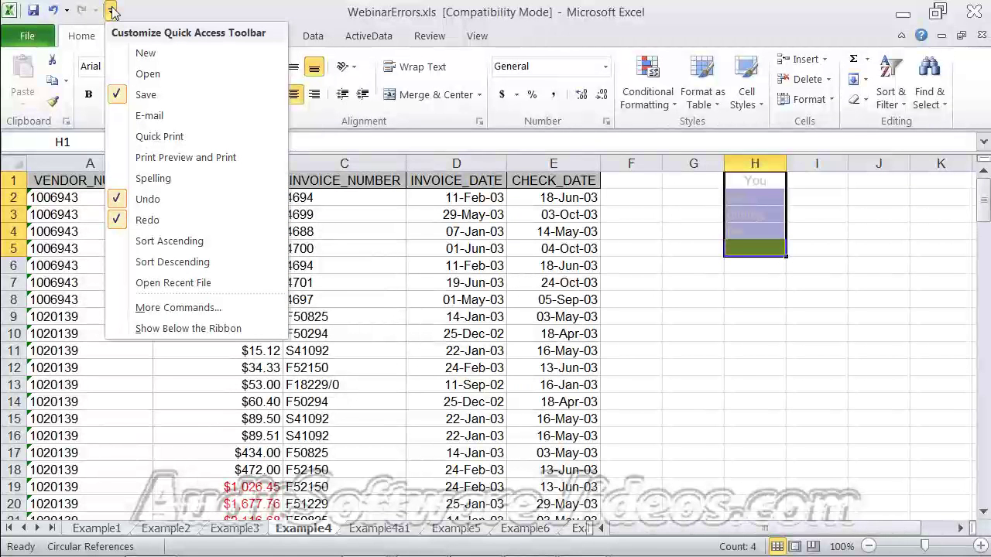
left_click(155, 308)
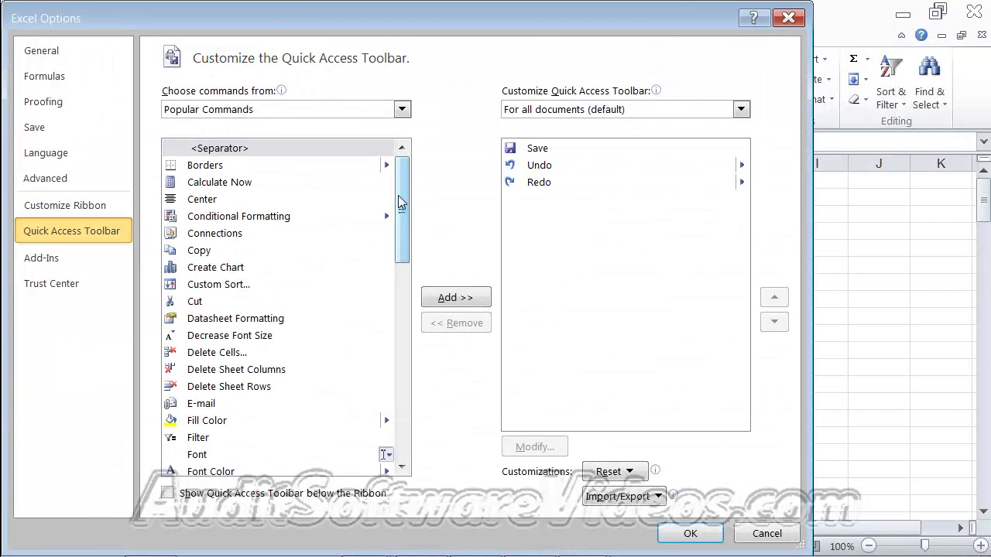
left_click(401, 110)
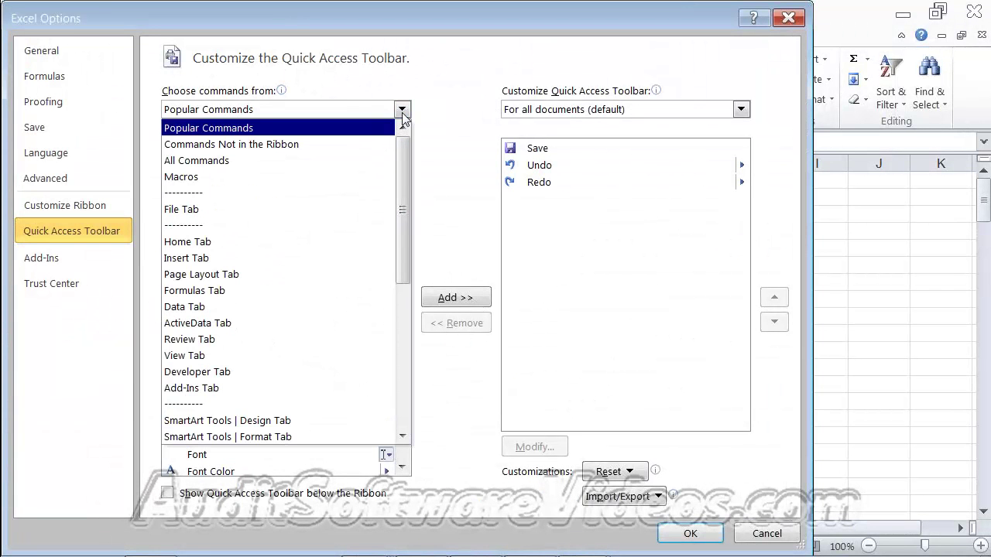
left_click(401, 112)
mouse_move(405, 190)
left_mouse_down()
mouse_move(420, 409)
mouse_move(412, 317)
mouse_move(424, 196)
left_mouse_up()
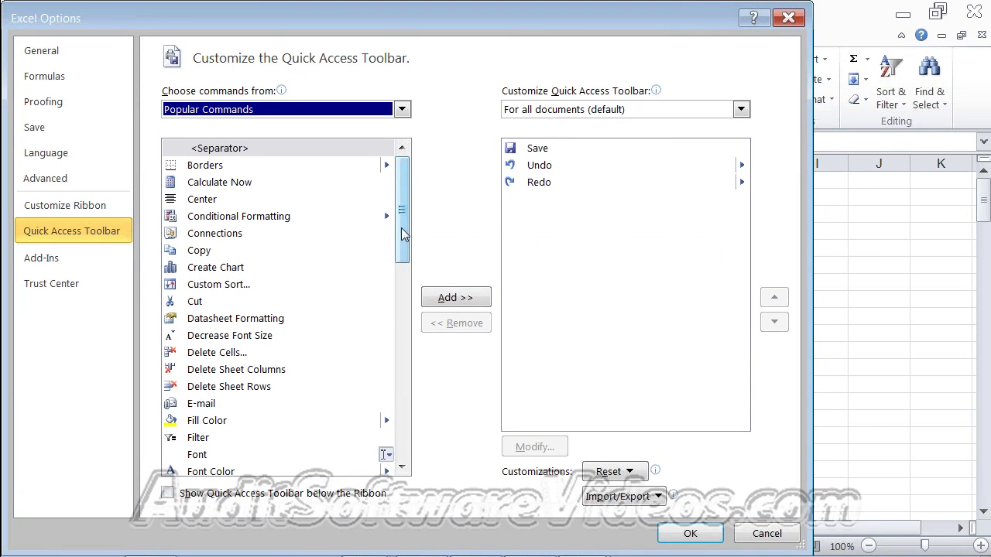
left_click_drag(404, 231, 404, 255)
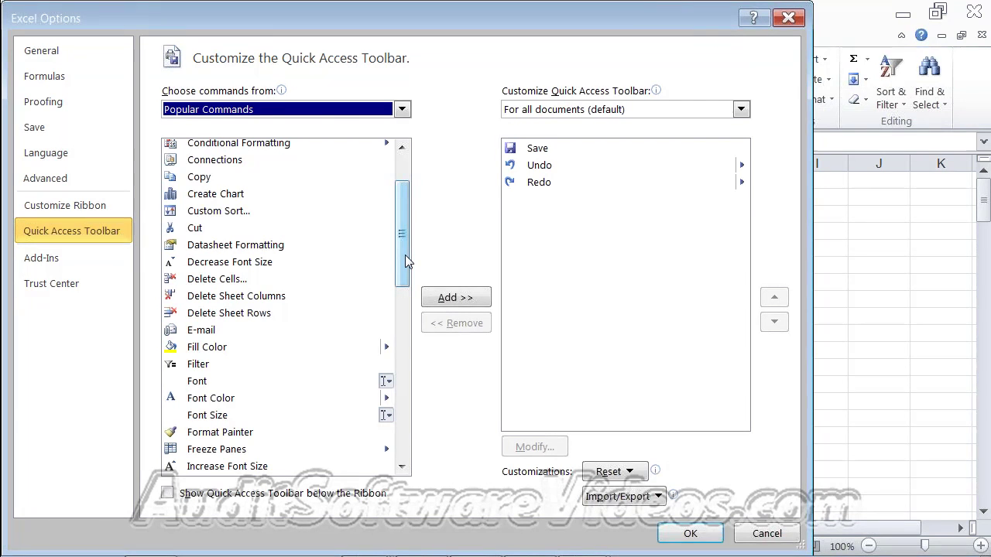
left_click(52, 104)
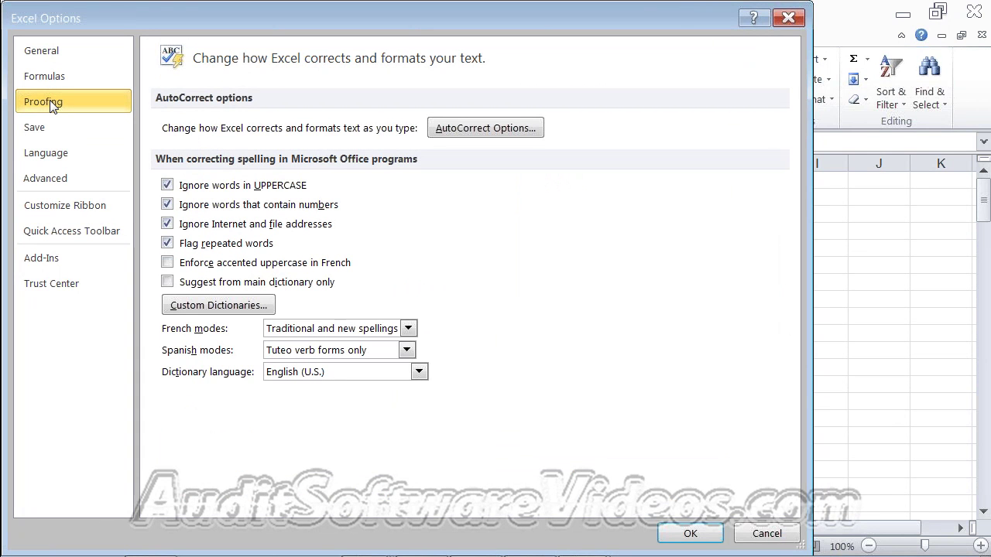
left_click(65, 232)
left_click(76, 209)
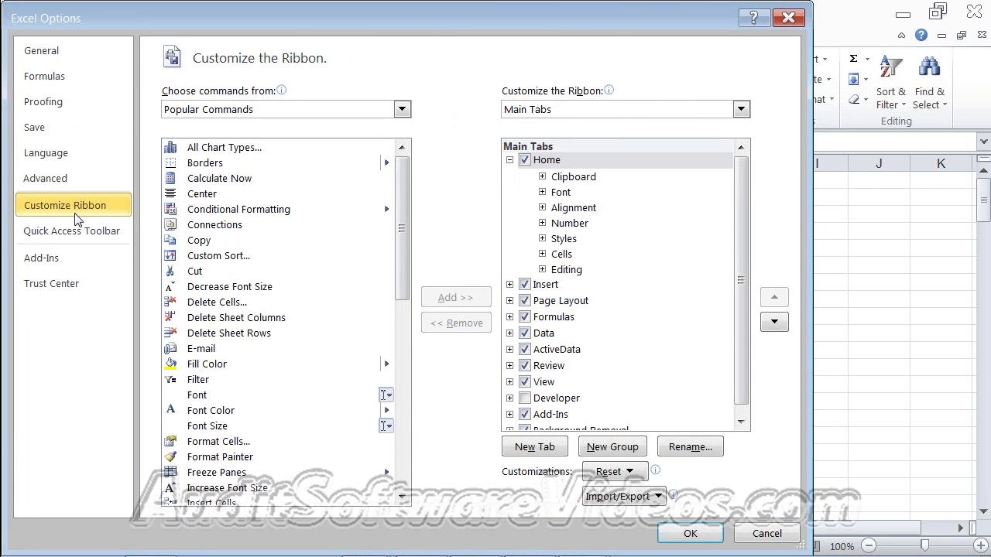
left_click(71, 231)
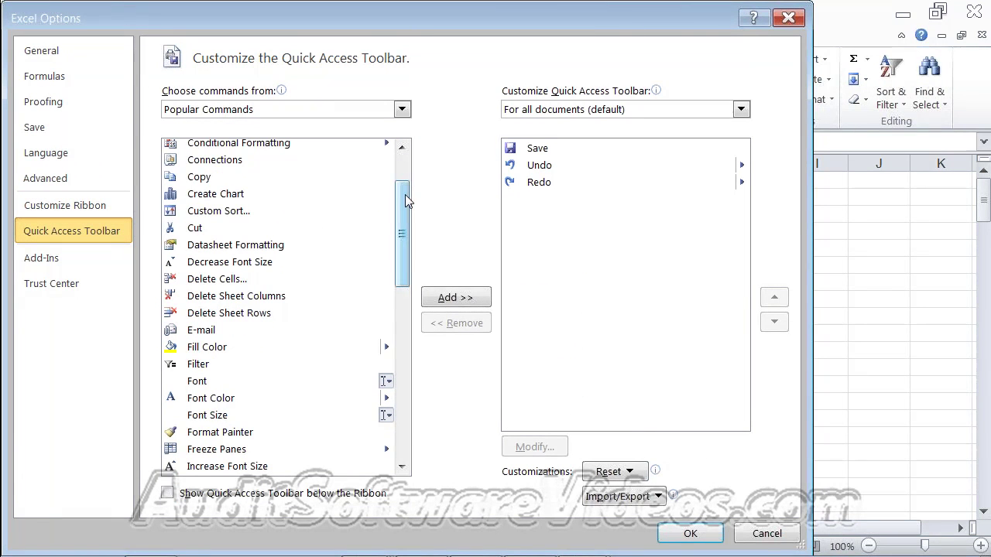
- Look through the commands not in the ribbon that are available for the Quick Access Toolbar
scroll(406, 195, "up", 2)
left_click(400, 109)
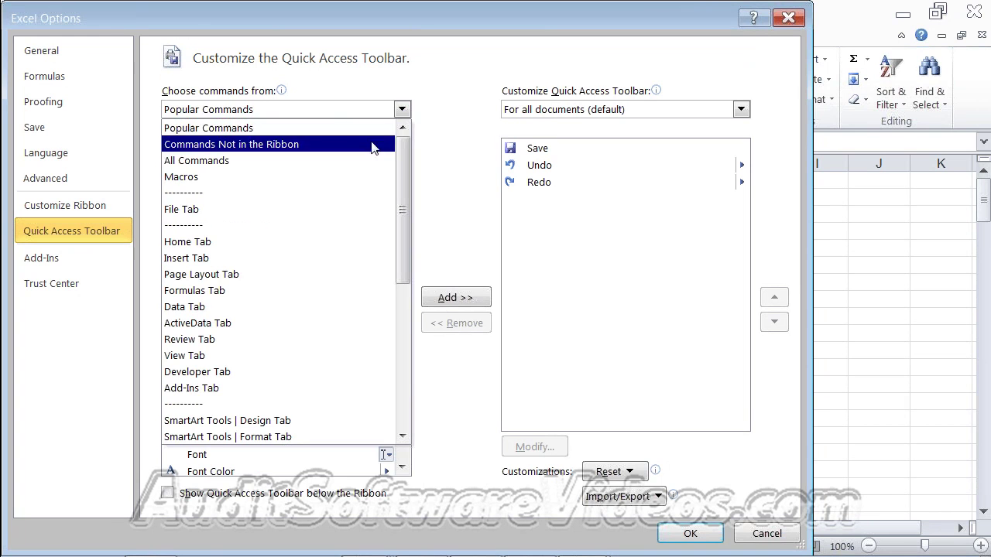
left_click(349, 160)
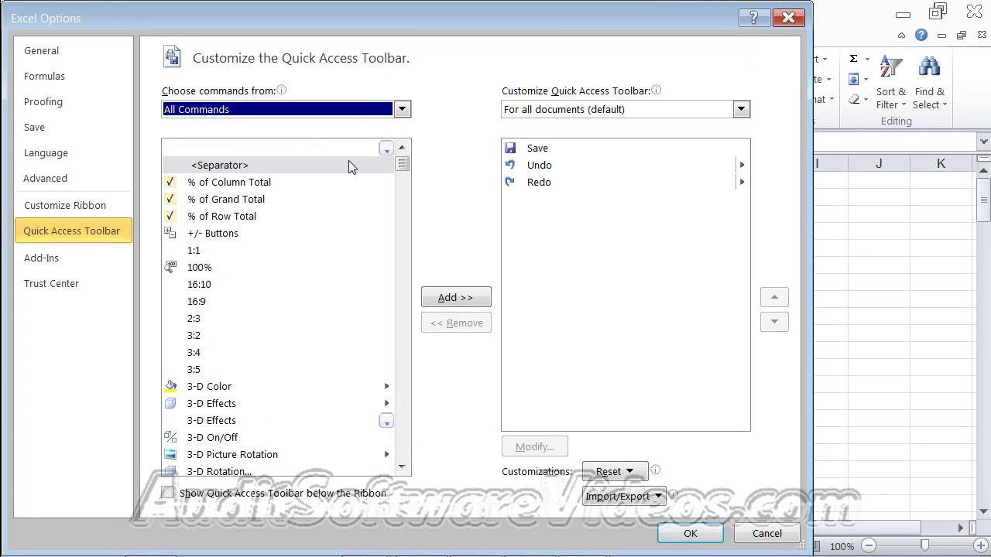
left_click(402, 109)
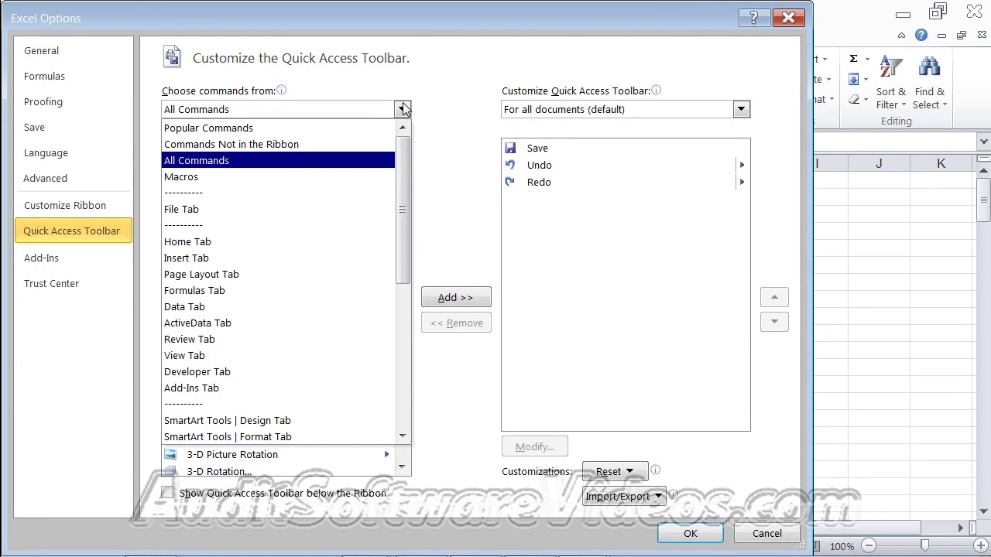
left_click(316, 144)
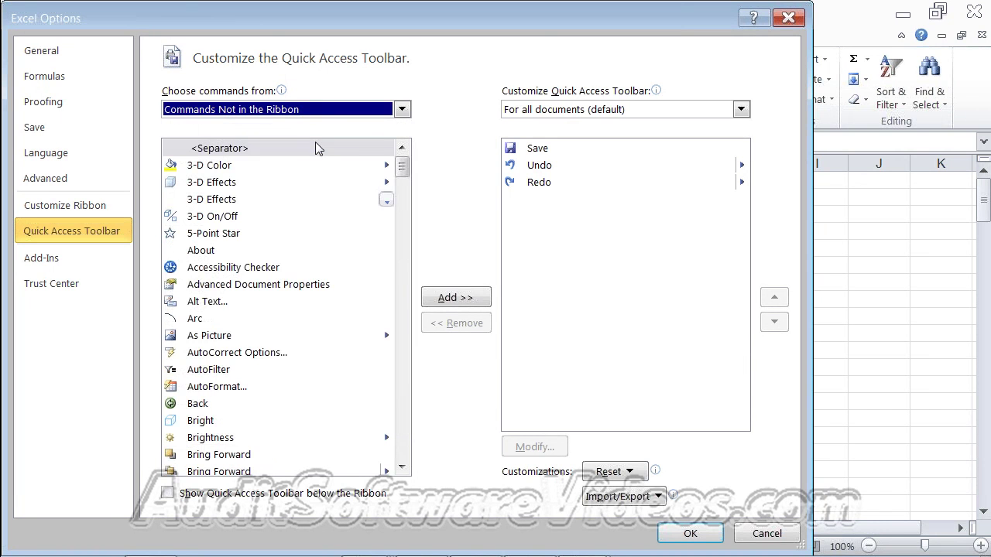
left_click_drag(401, 166, 410, 295)
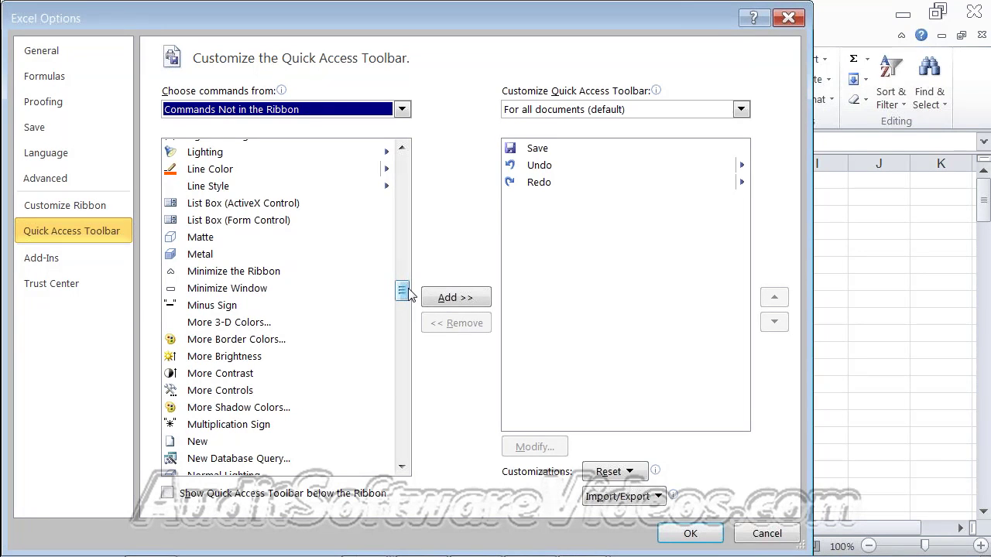
- Add the Speak Cells command from the All Commands list to the Quick Access Toolbar and apply the change
left_click(368, 112)
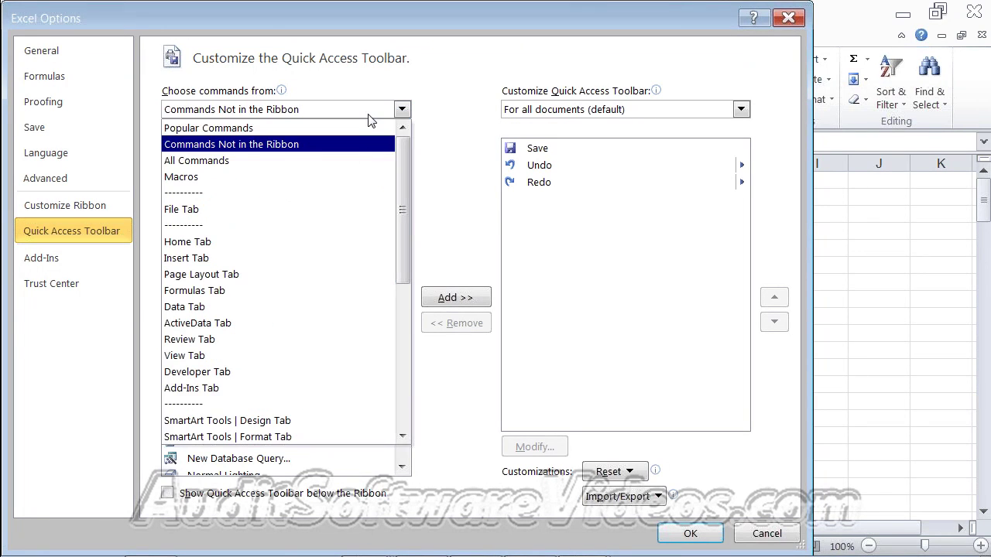
left_click(336, 164)
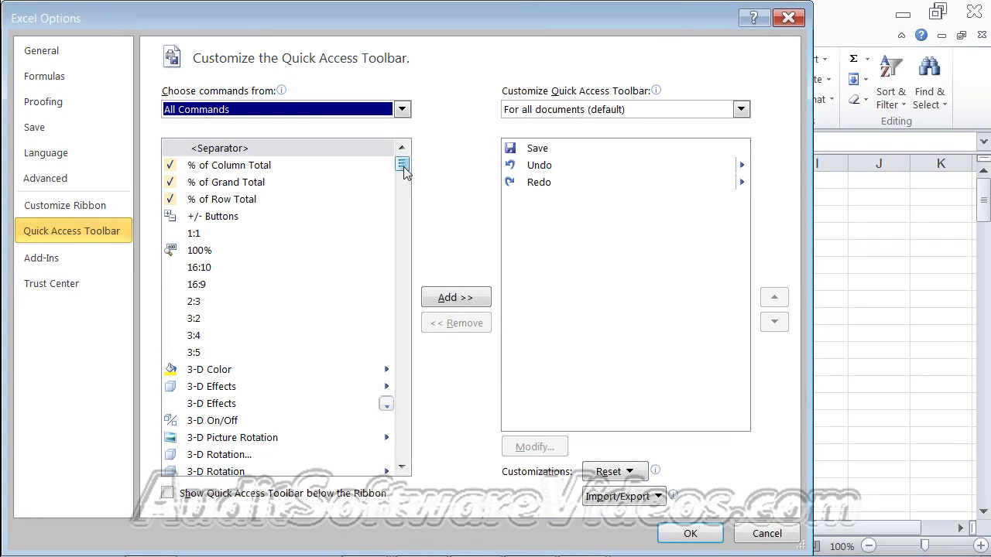
left_click_drag(402, 164, 409, 419)
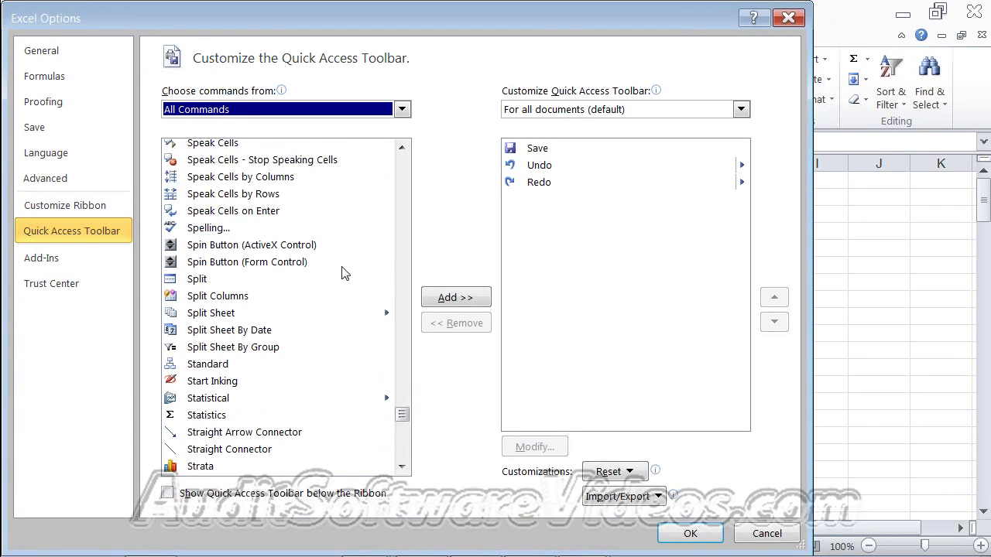
left_click(272, 178)
scroll(339, 204, "up", 1)
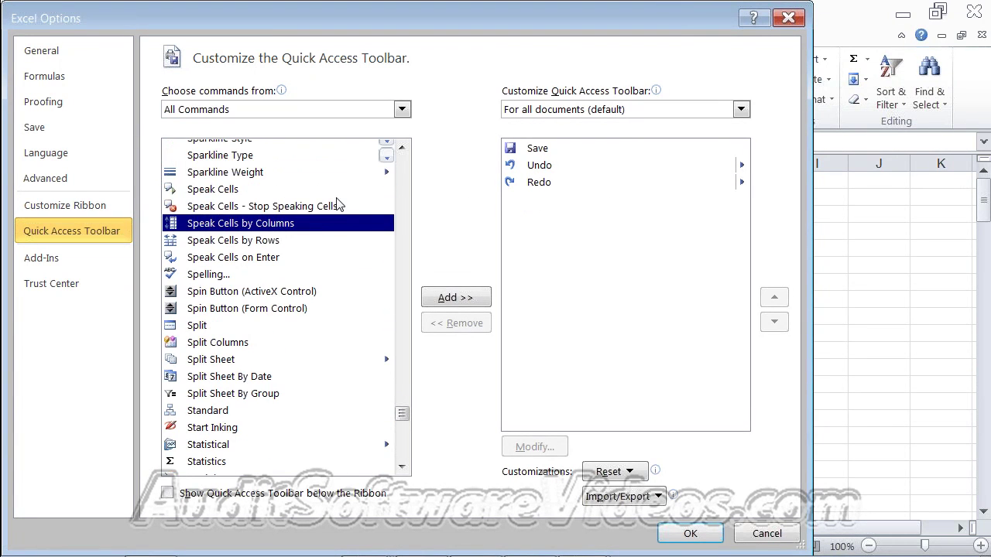
left_click(222, 192)
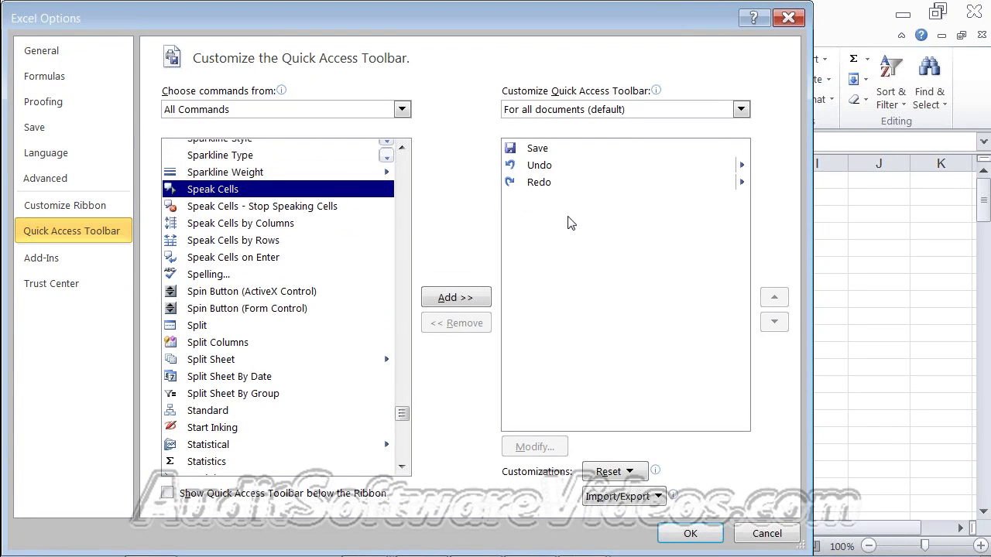
left_click(455, 301)
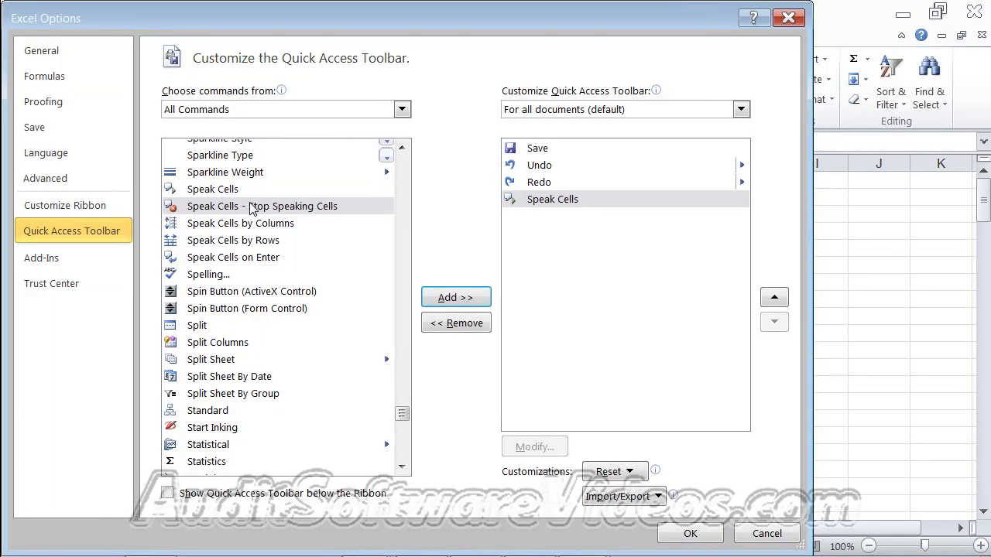
left_click(690, 533)
- Have the invoice amounts in B2:B8 read aloud with Speak Cells
left_click(701, 386)
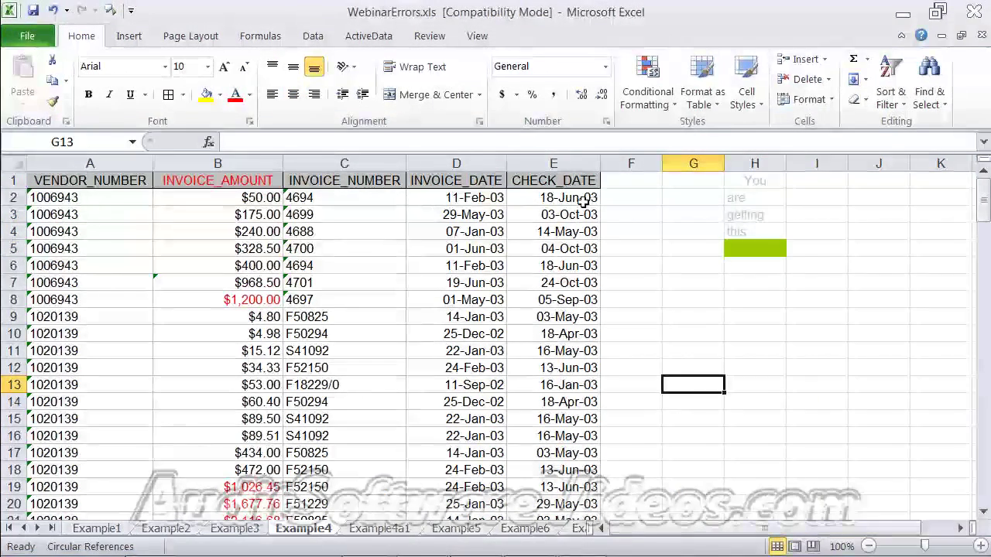
left_click(267, 198)
left_click_drag(267, 198, 257, 300)
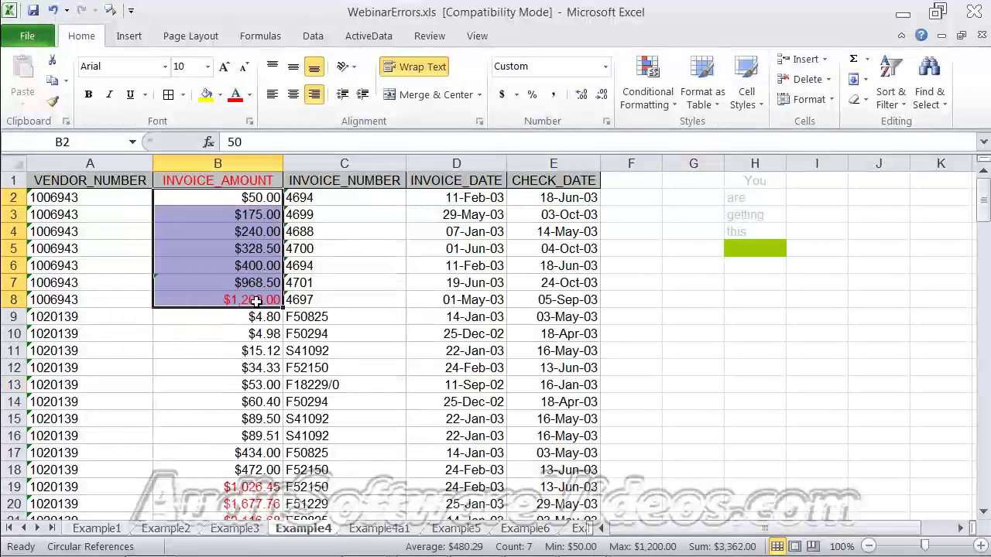
left_click(111, 11)
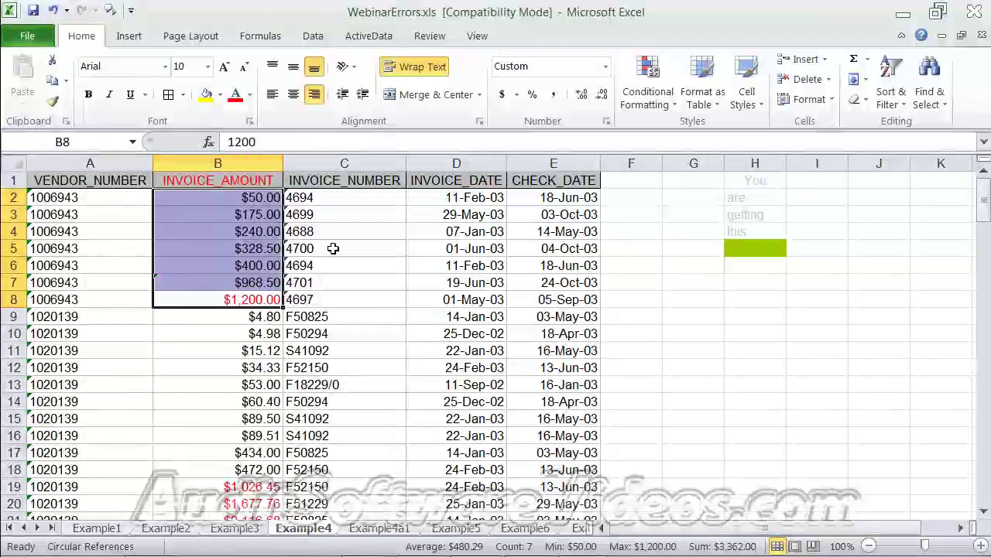
- Reselect the invoice amounts in B2:B8, then check individual cells, including the content of B7
left_click(329, 251)
left_click_drag(250, 202, 240, 298)
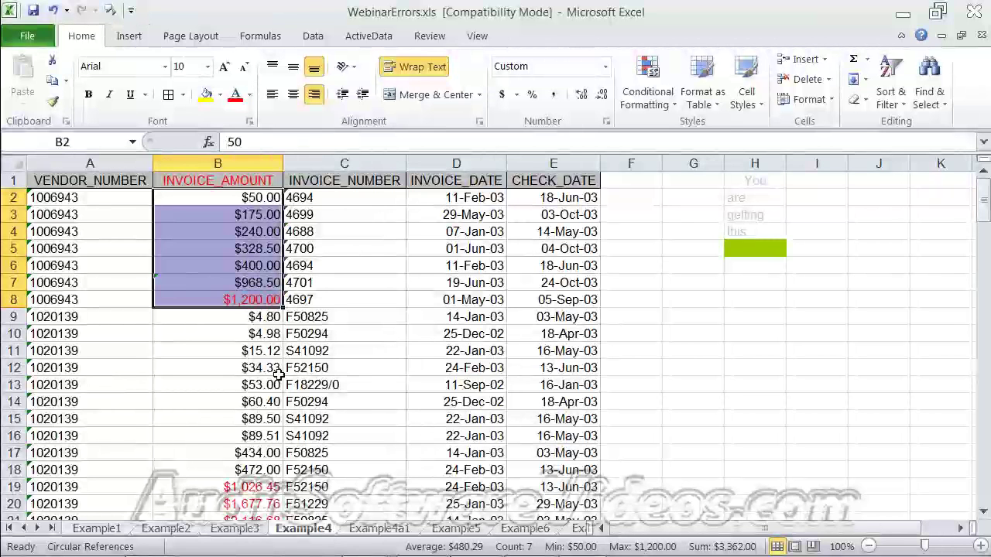
left_click(346, 417)
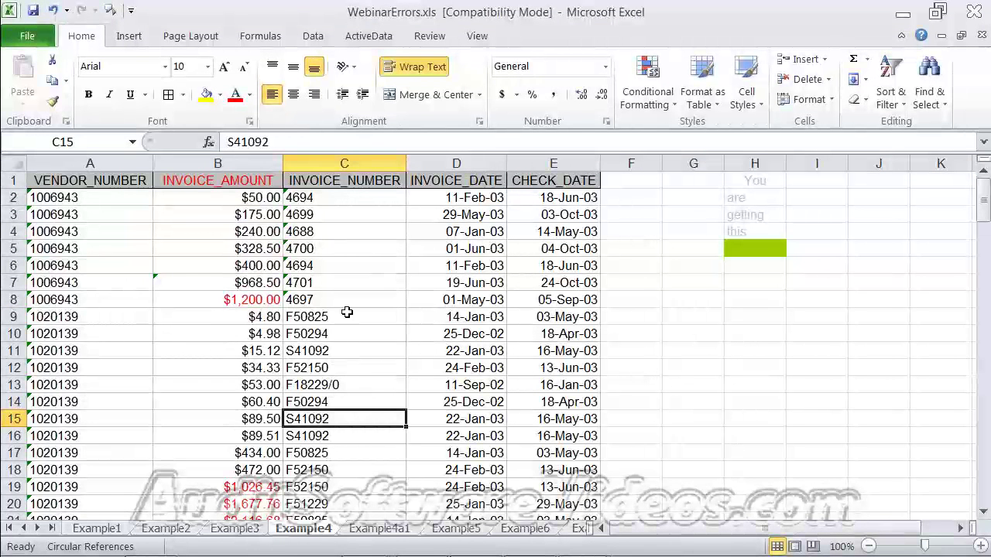
left_click(273, 284)
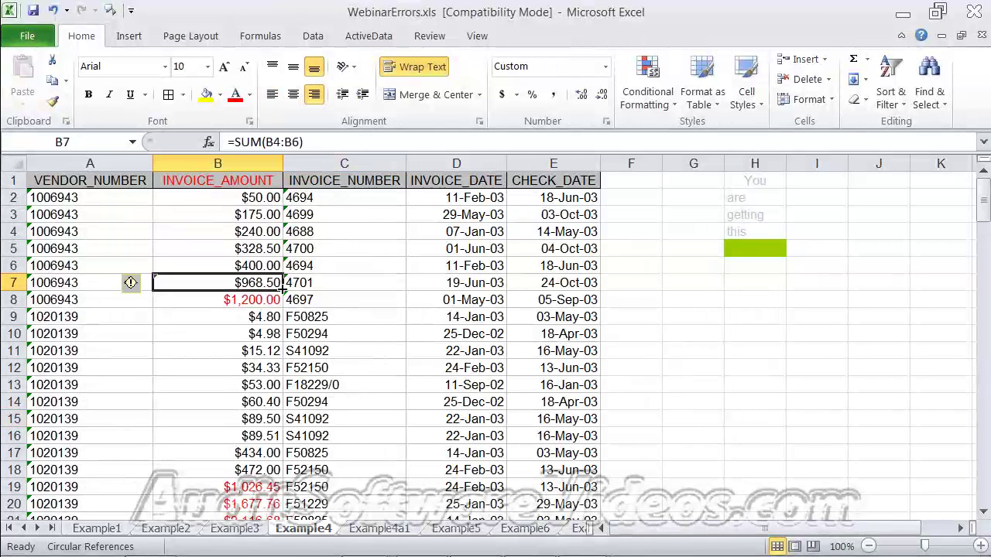
left_click(261, 266)
left_click(331, 271)
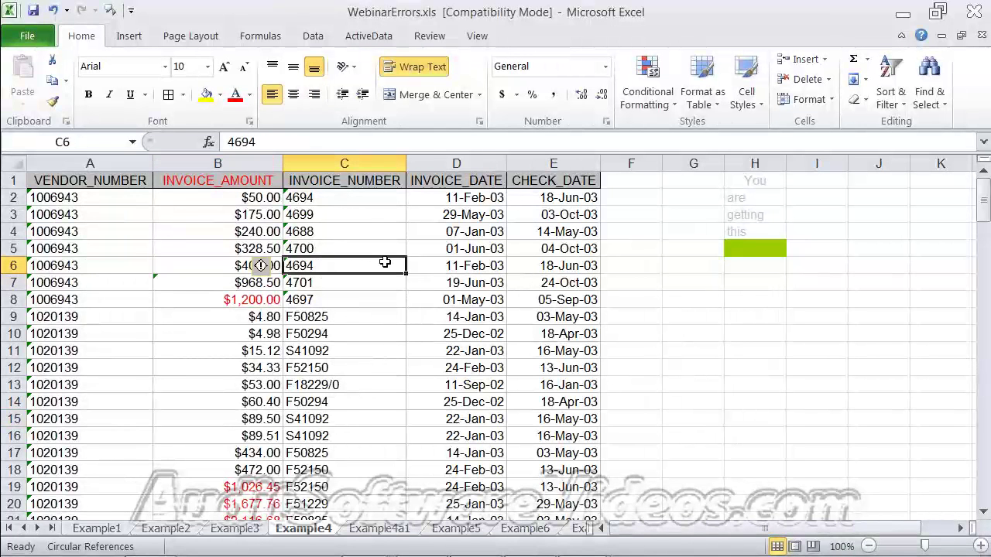
- Display the formulas in the worksheet cells to review them, then switch back to showing values
scroll(406, 284, "up", 2)
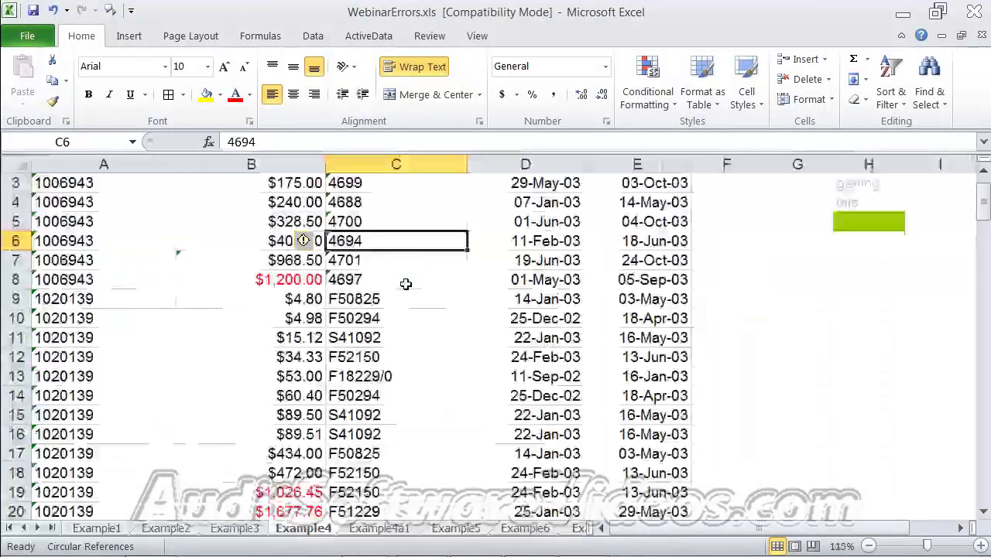
scroll(405, 284, "down", 1)
scroll(482, 338, "up", 1)
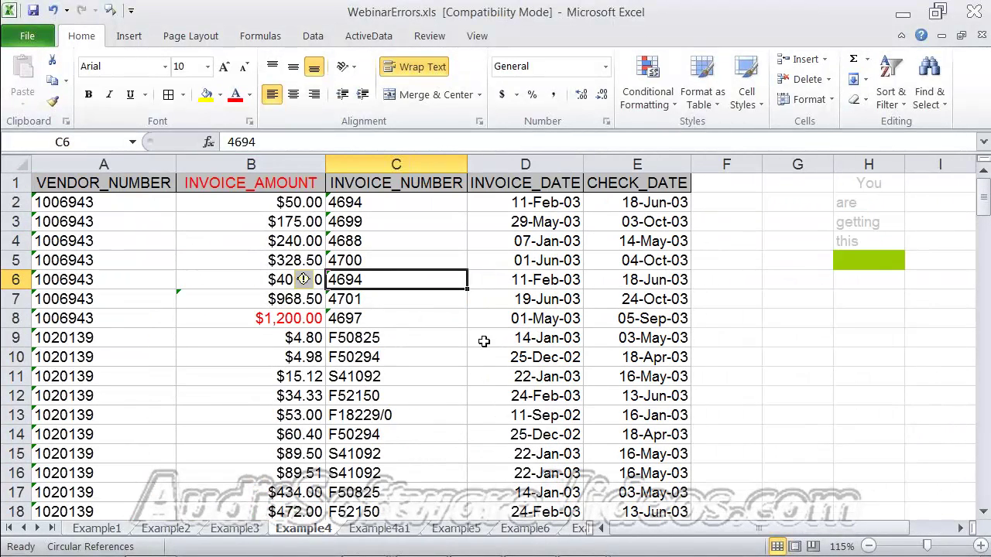
left_click(343, 340)
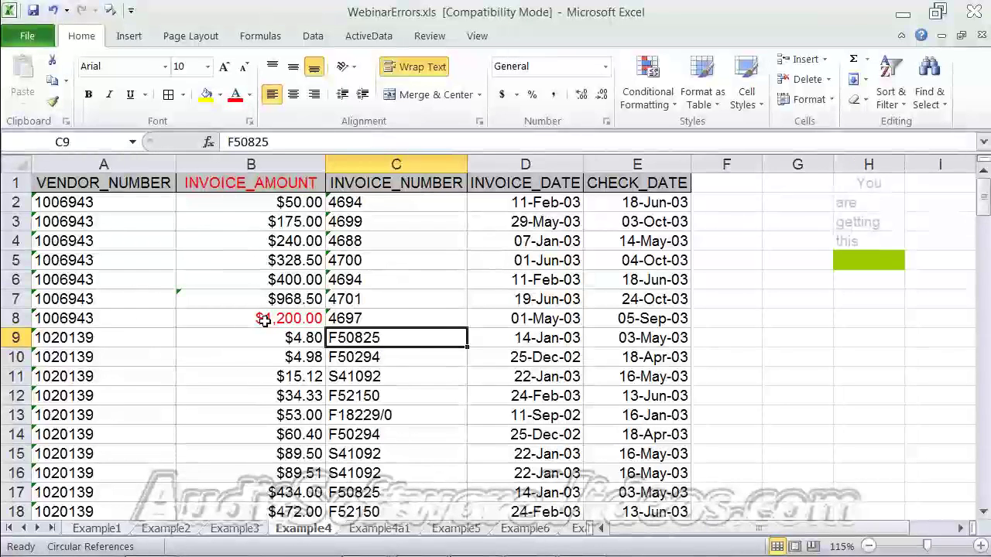
left_click(260, 37)
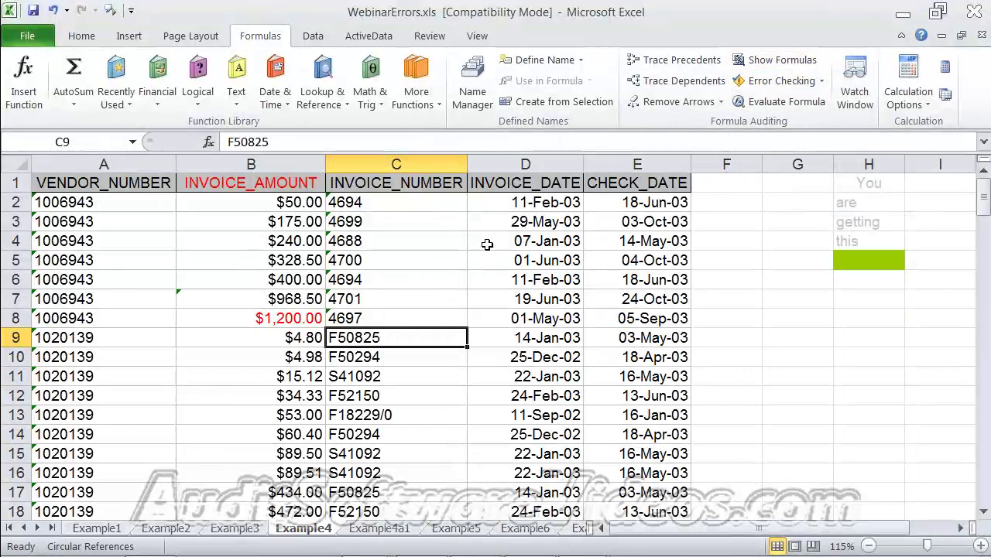
left_click(757, 61)
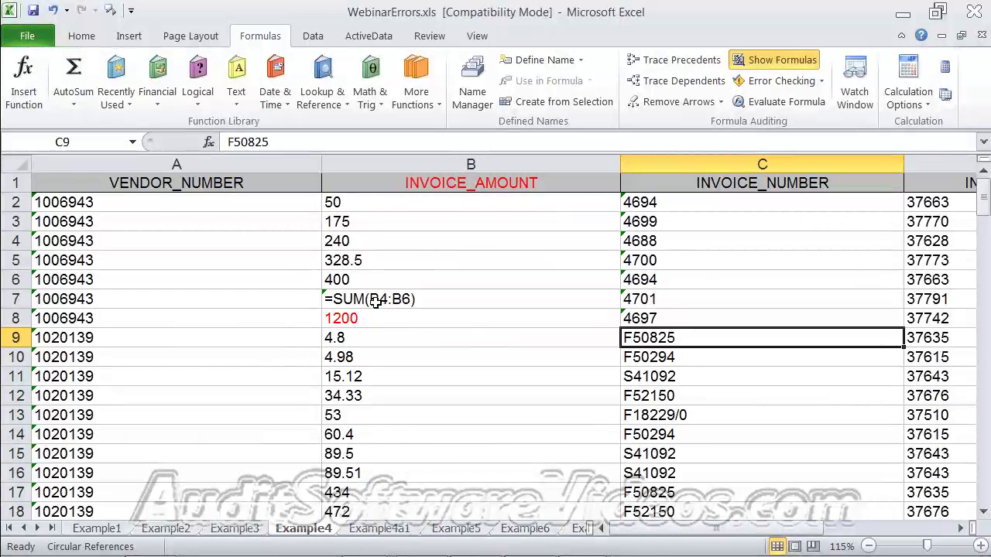
left_click(745, 60)
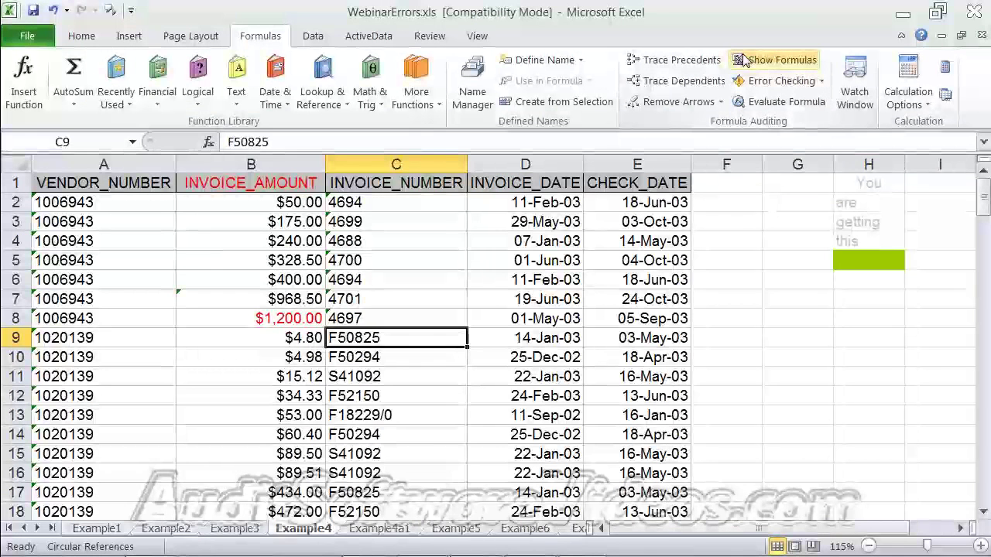
- Examine the error indicator on cell B7, reading its explanation and available error options without applying any of them
left_click(187, 298)
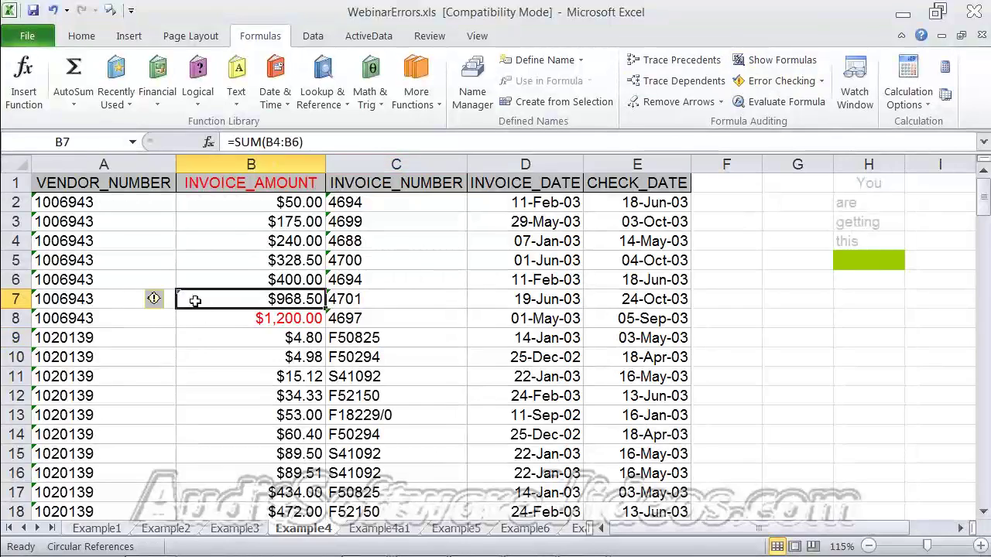
left_click(203, 342)
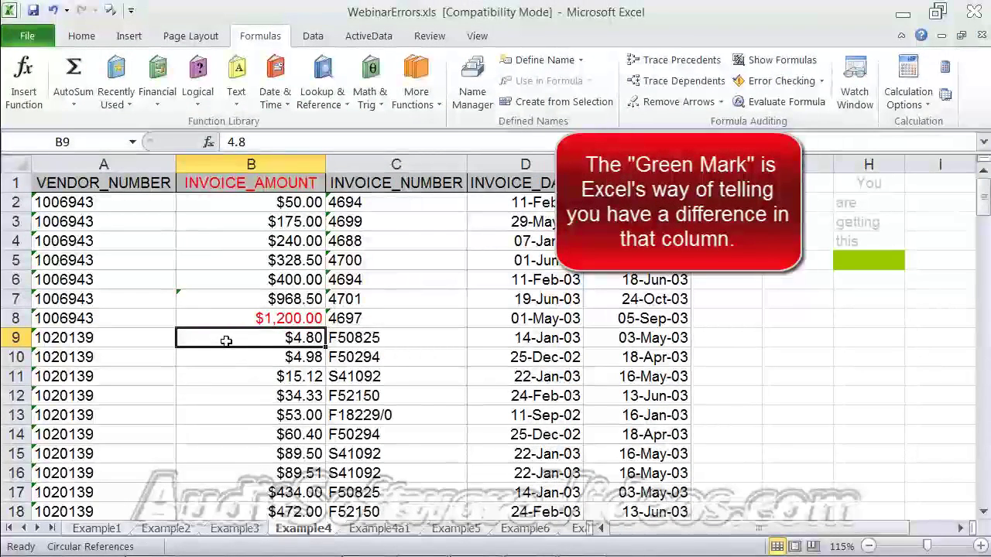
left_click(178, 296)
left_click(156, 301)
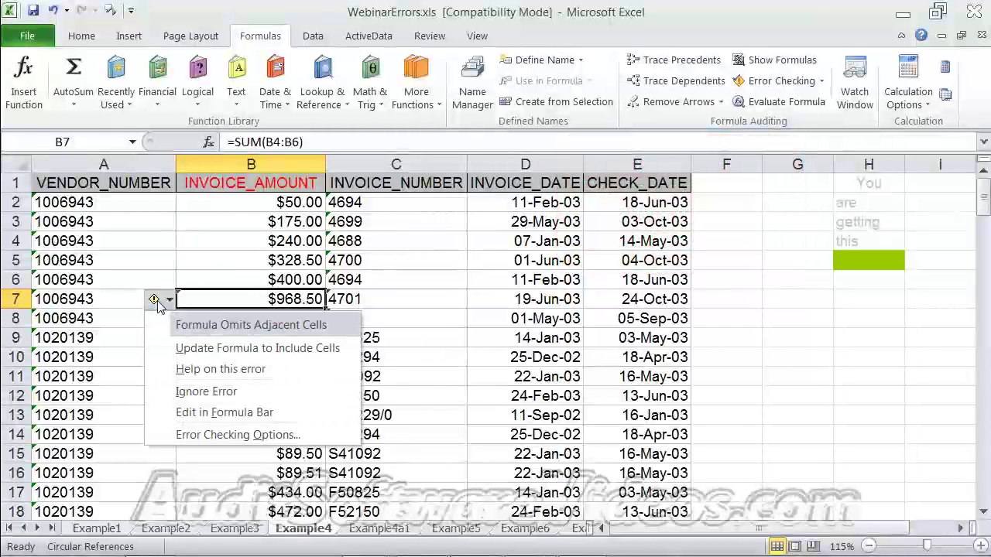
left_click(158, 302)
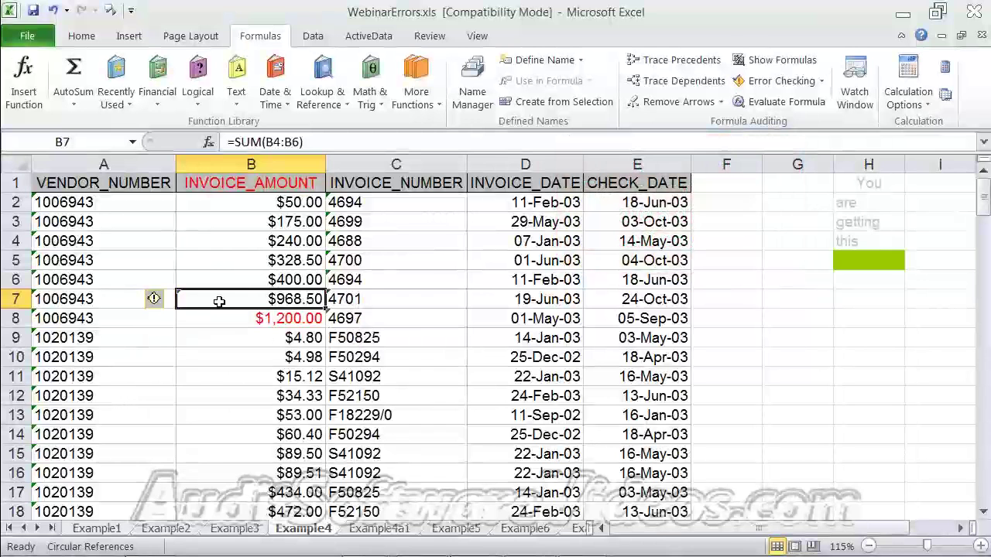
mouse_move(165, 305)
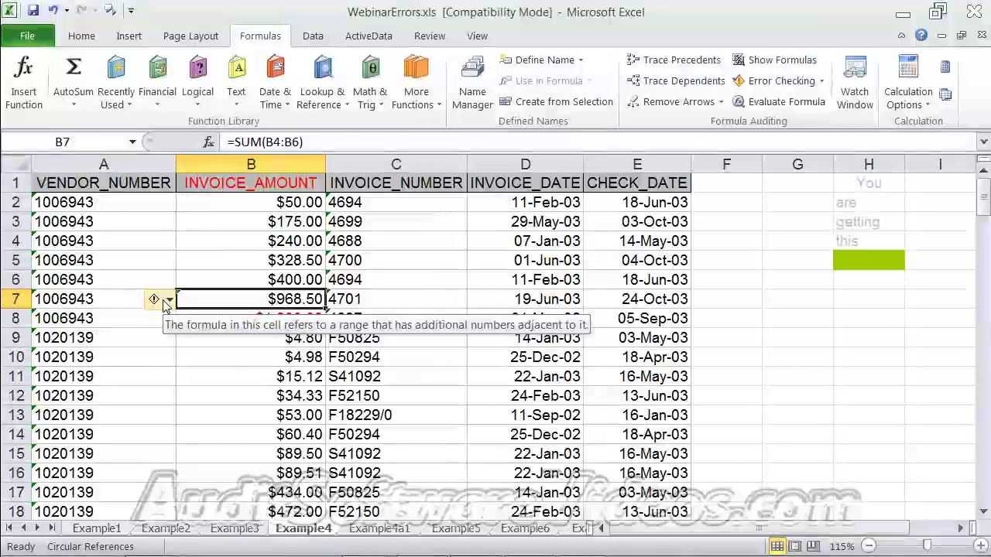
left_click(165, 302)
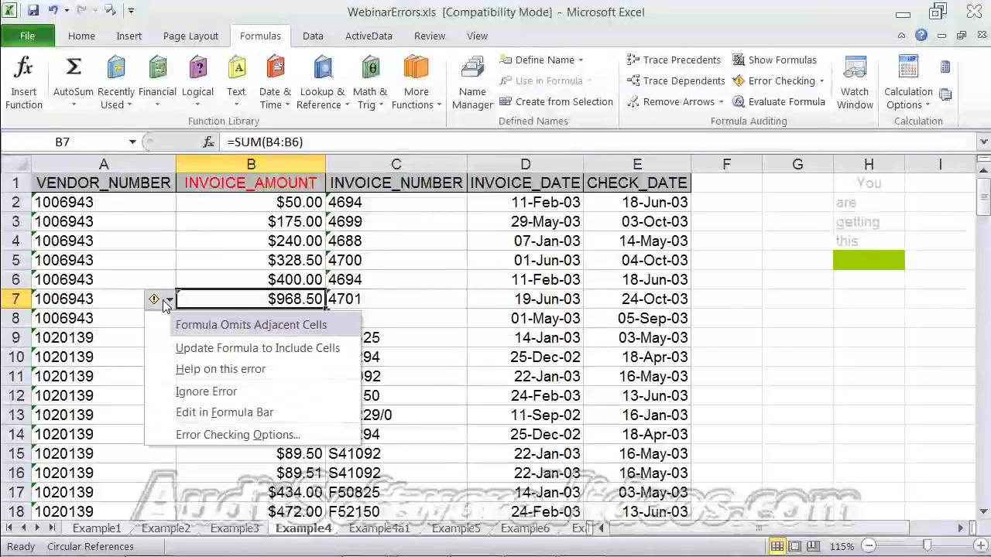
left_click(230, 260)
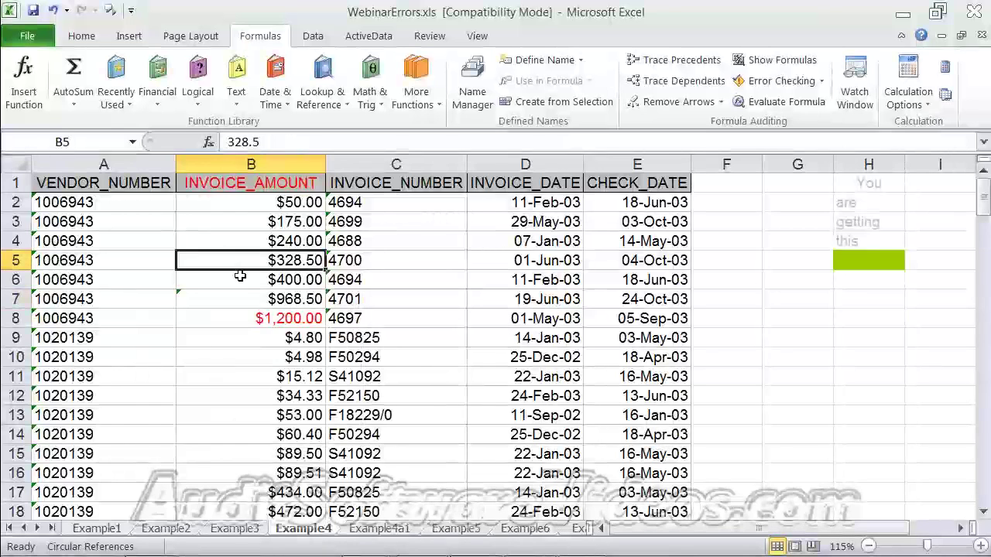
- Check the error indicator's explanation for the invoice number in cell C61
scroll(287, 356, "down", 1)
scroll(288, 356, "down", 14)
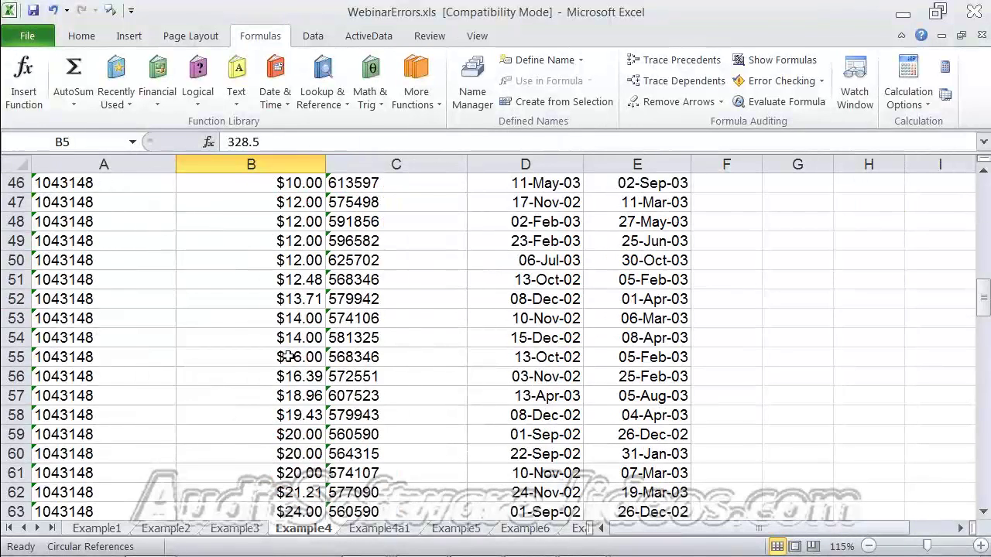
scroll(288, 356, "down", 2)
left_click(349, 357)
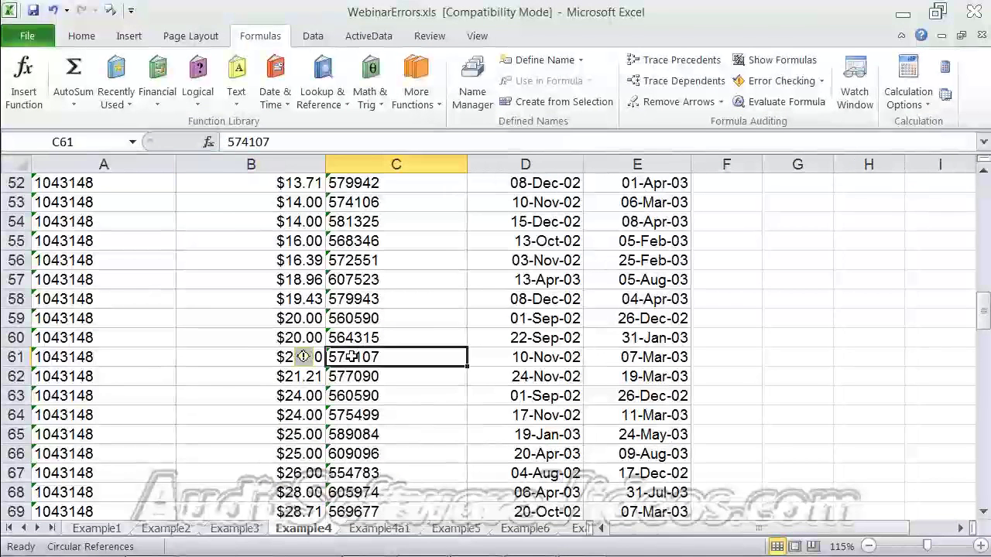
mouse_move(313, 362)
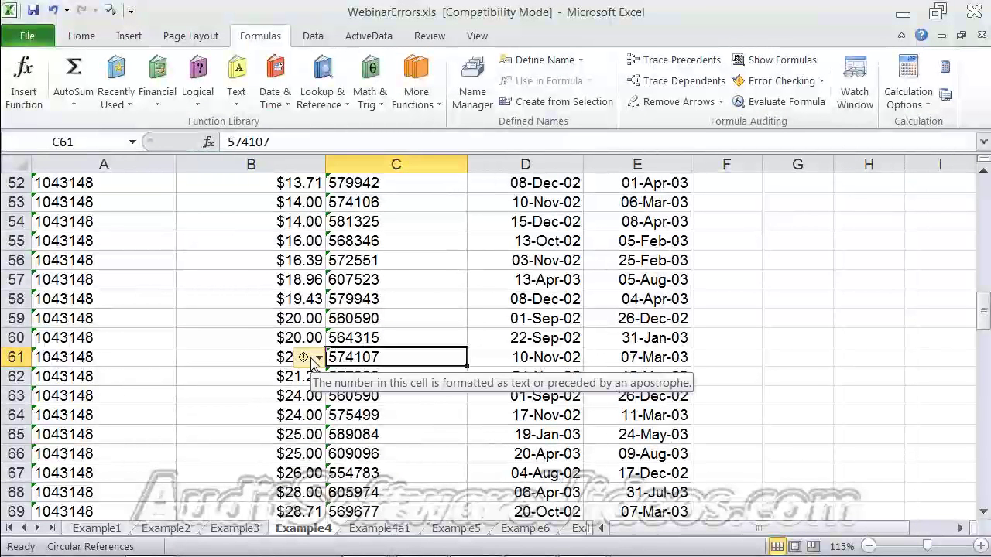
left_click(402, 302)
- Return to the start of the Example4 sheet and briefly display its formulas before restoring the values
left_click_drag(982, 308, 983, 188)
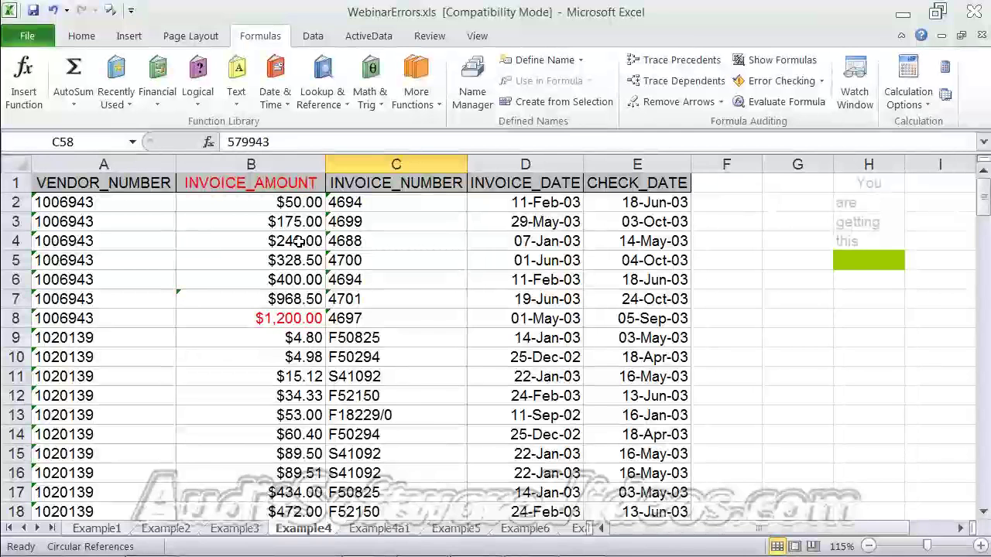
key("ctrl+grave")
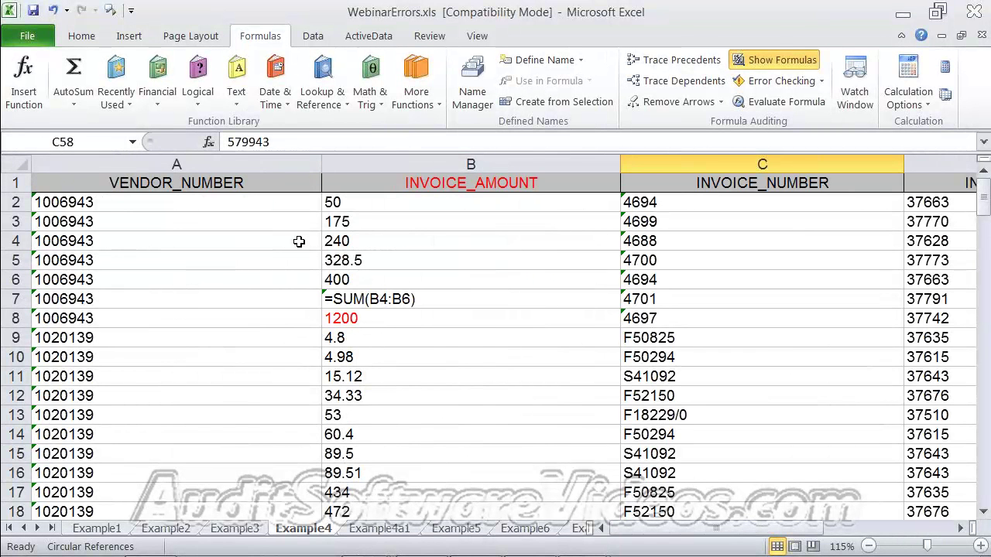
key("ctrl+grave")
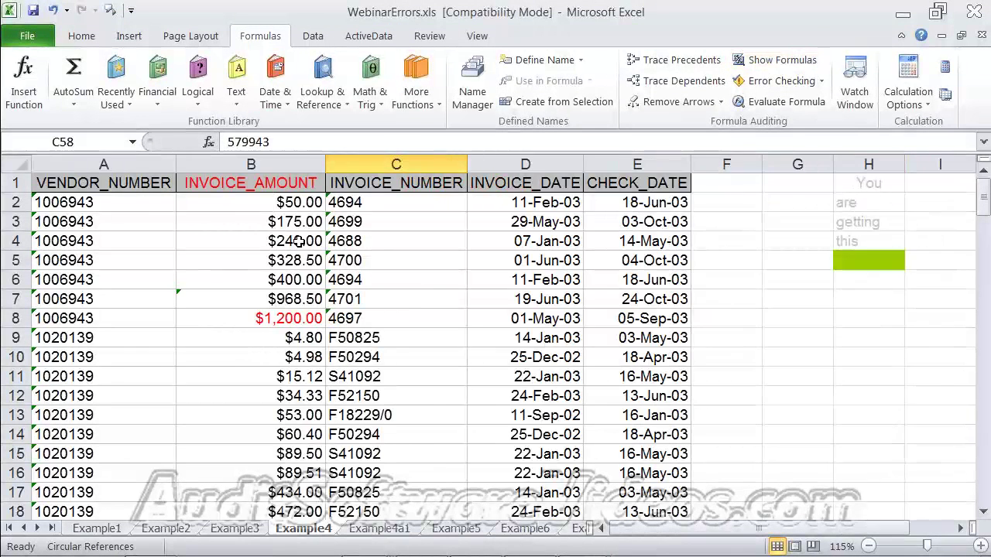
- Enter a tilde (~) in cell G8 and a grave accent (`) in cell G9
left_click(785, 316)
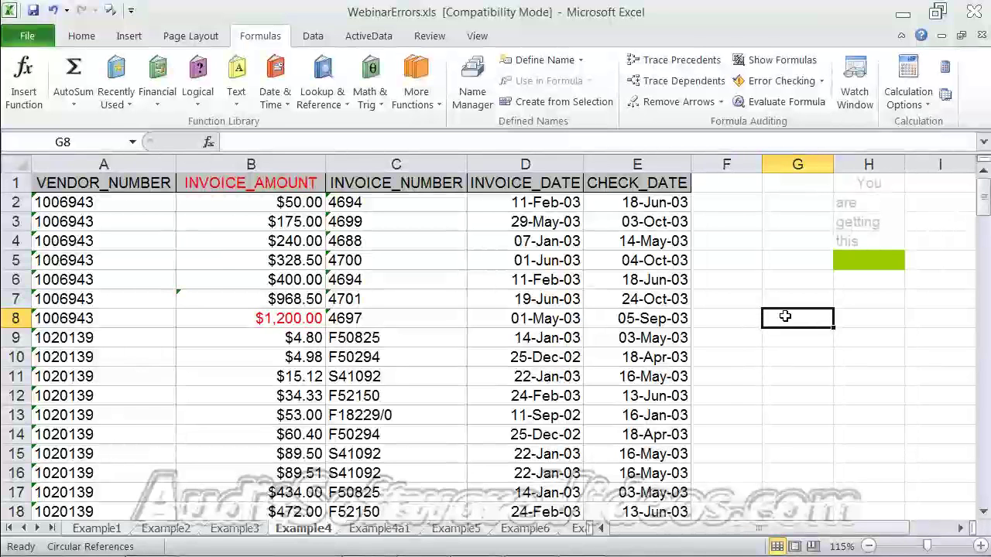
type("~")
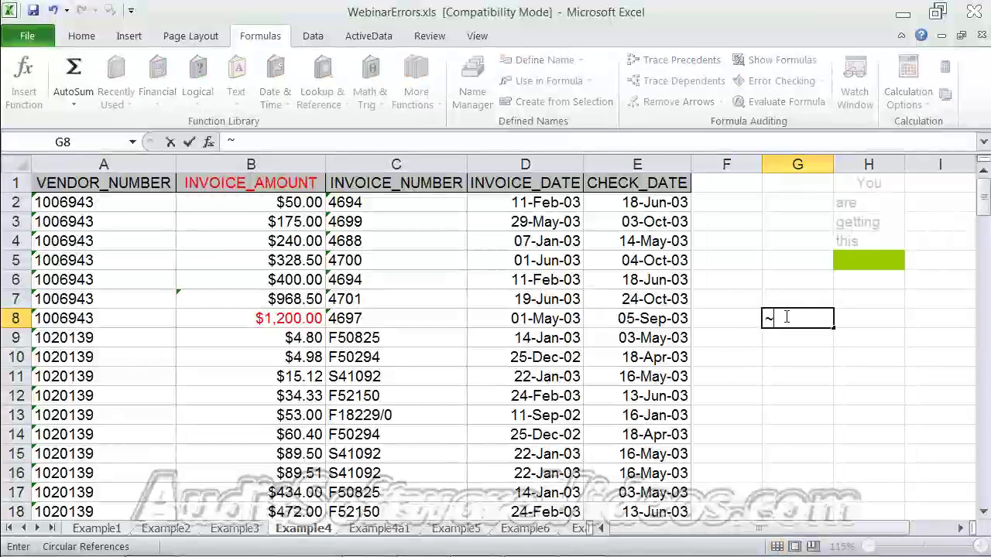
key("Return")
type("`")
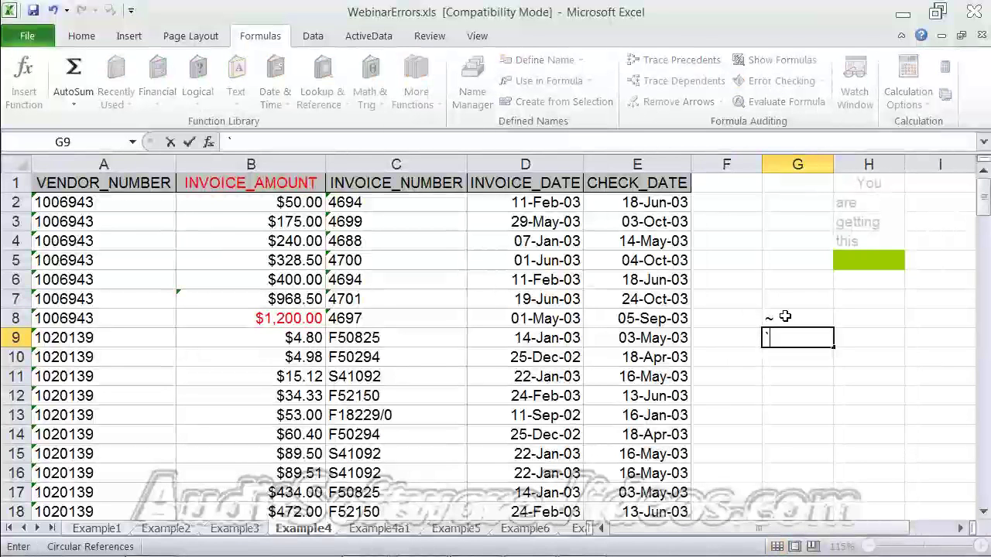
key("Return")
key("Up")
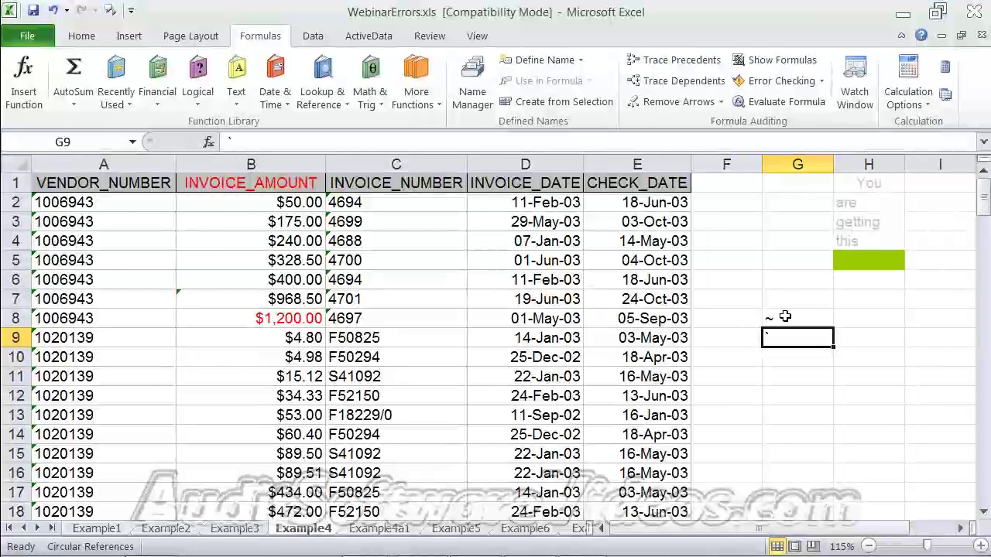
- Toggle the formula display on and off twice, finishing with the values shown
key("ctrl+grave")
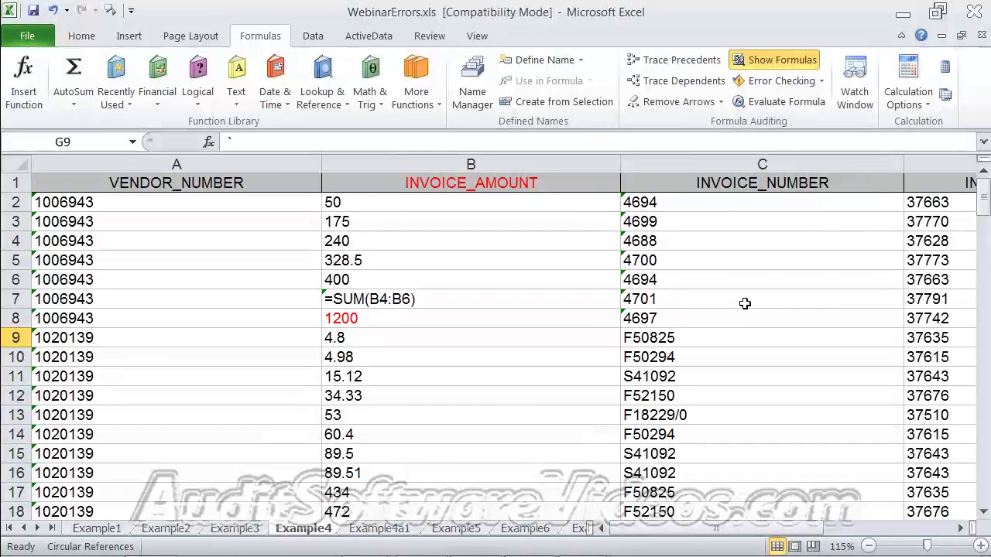
key("ctrl+grave")
key("ctrl+grave")
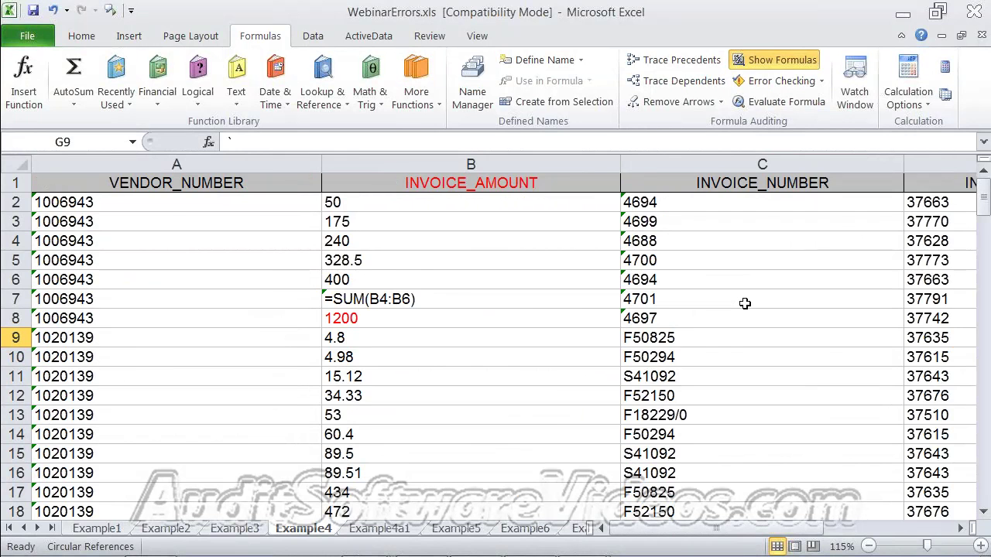
key("ctrl+grave")
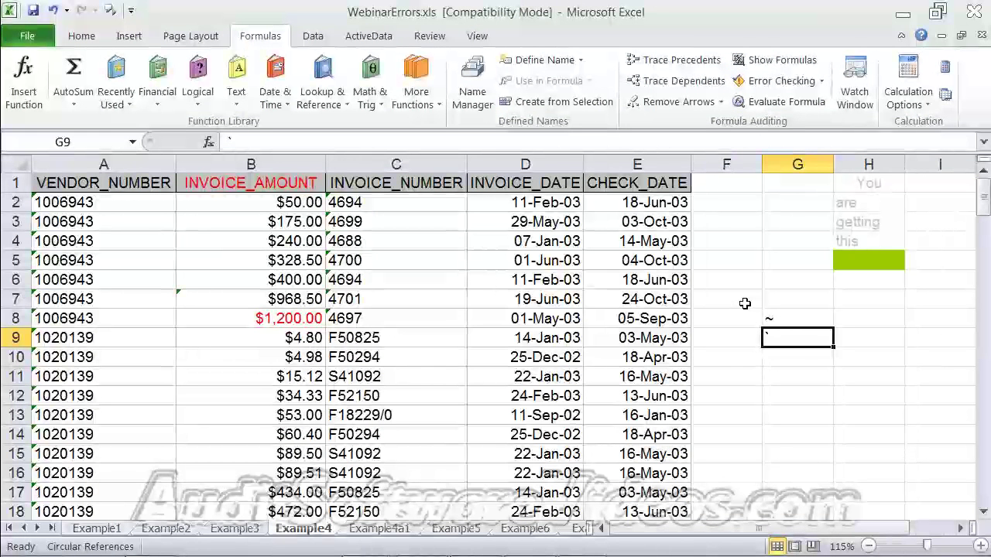
- View WebinarErrors.xls side by side with adata.xls and scroll through both workbooks in sync
left_click(408, 357)
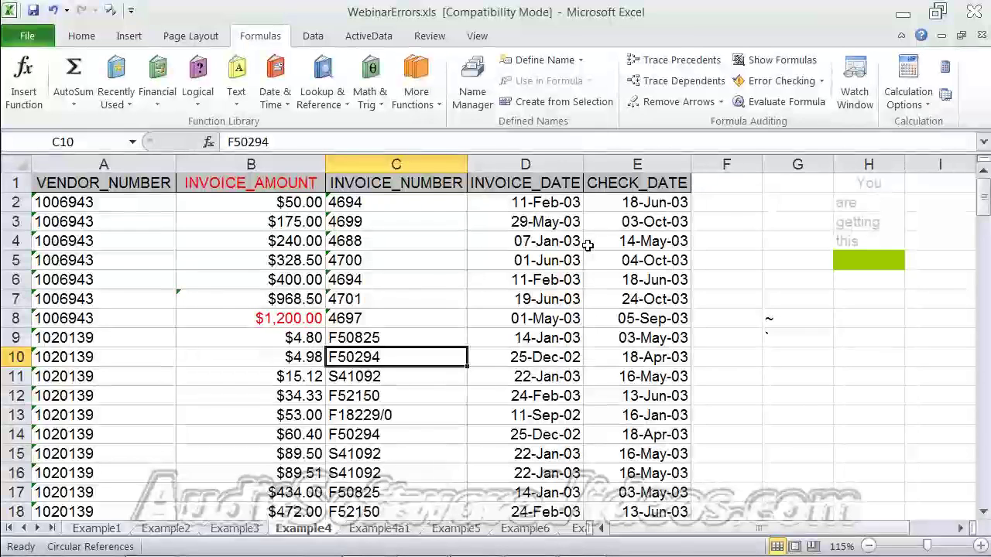
left_click(477, 36)
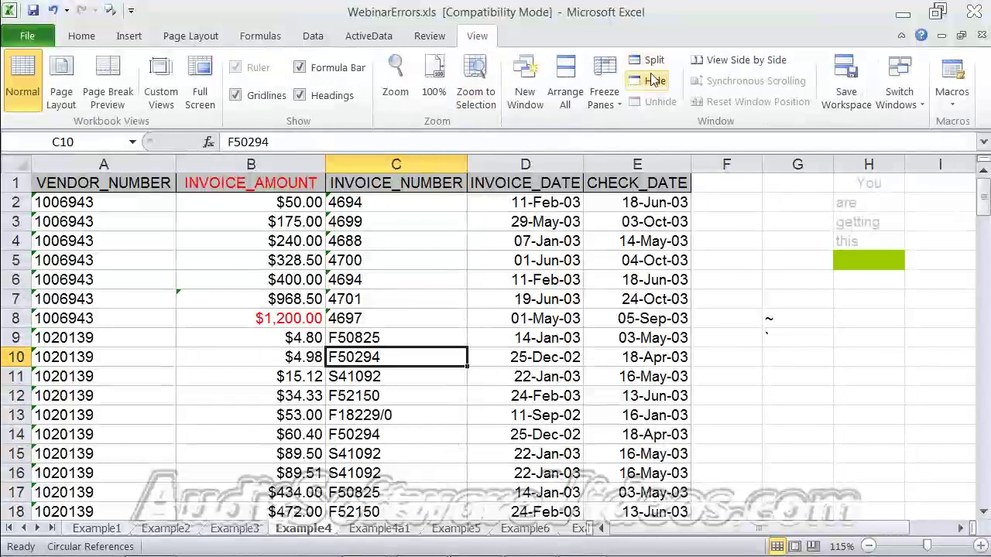
left_click(720, 67)
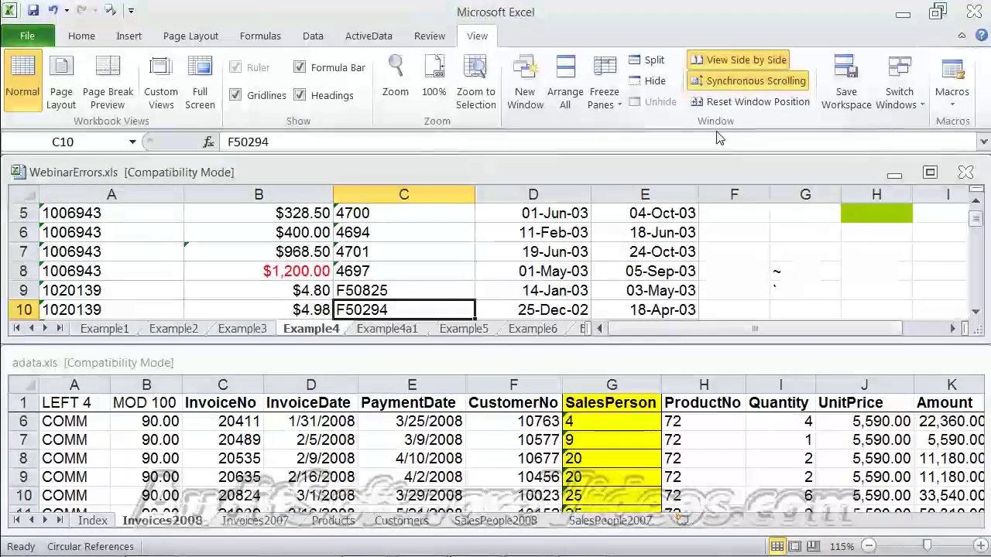
scroll(738, 229, "down", 2)
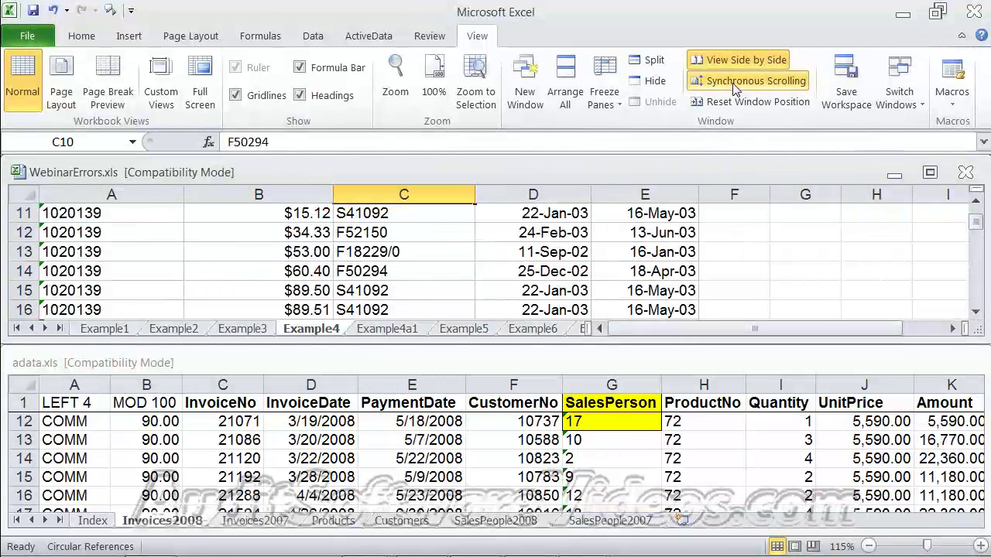
scroll(759, 220, "down", 4)
scroll(759, 227, "down", 10)
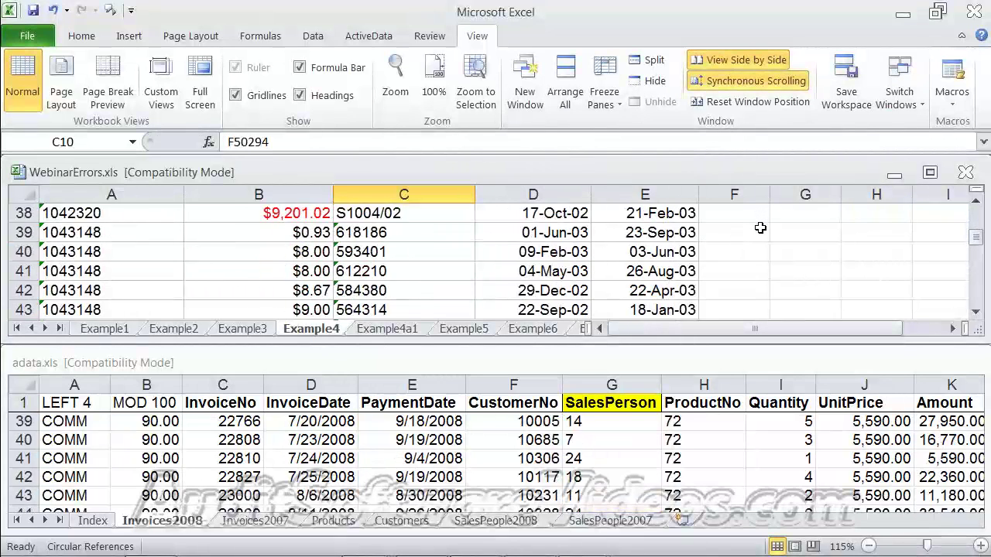
scroll(758, 226, "up", 5)
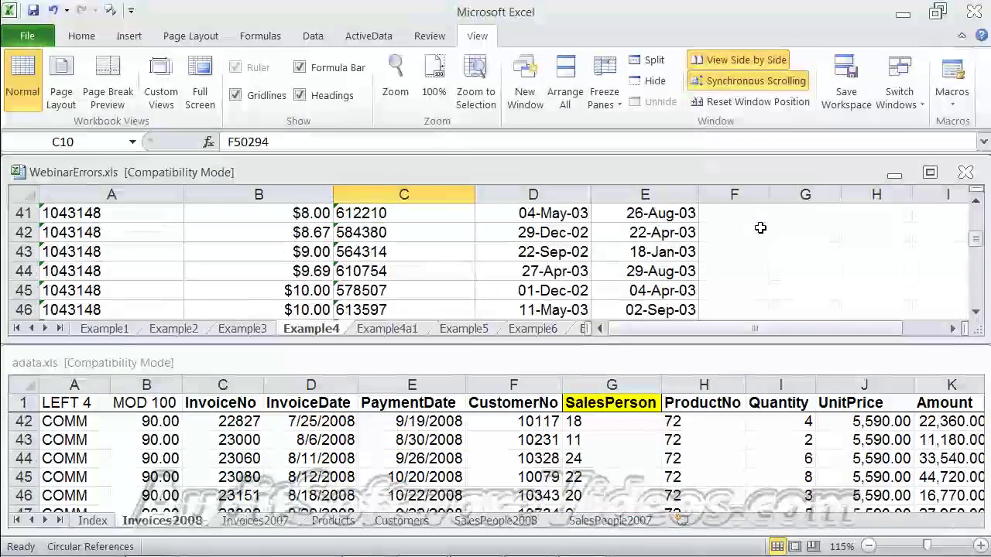
- Turn off synchronous scrolling, scroll each workbook separately with adata.xls's SalesPerson column selected, and end the side-by-side view
left_click(746, 80)
scroll(752, 271, "up", 6)
left_click(612, 385)
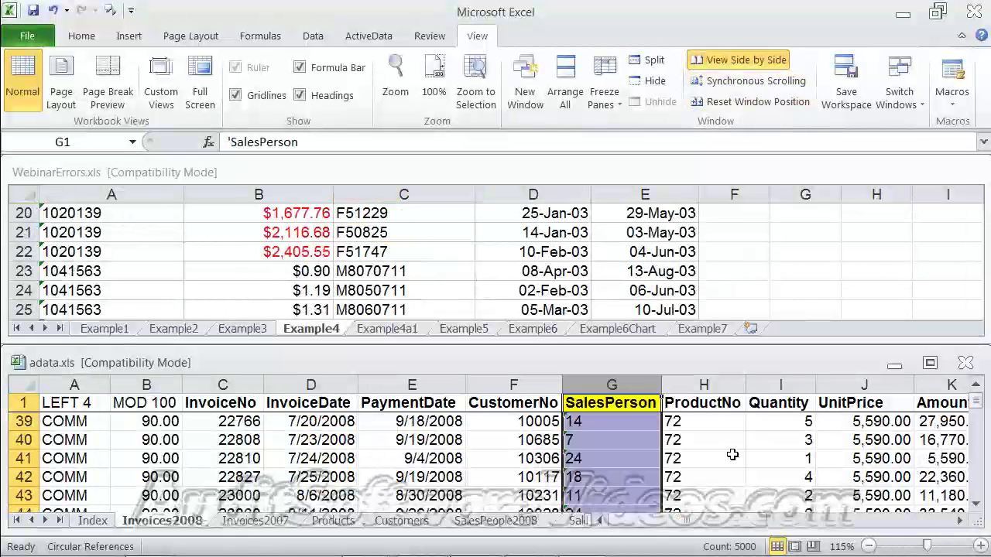
scroll(732, 394, "down", 1)
left_click(737, 60)
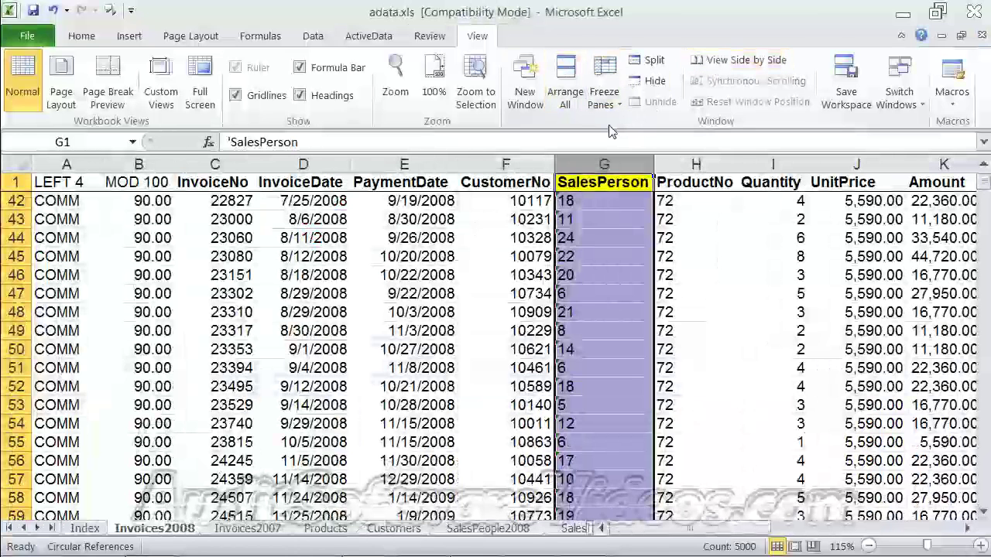
- Arrange the open workbook windows horizontally, review the other arrangement options without applying them, and maximize the adata.xls window
left_click(570, 93)
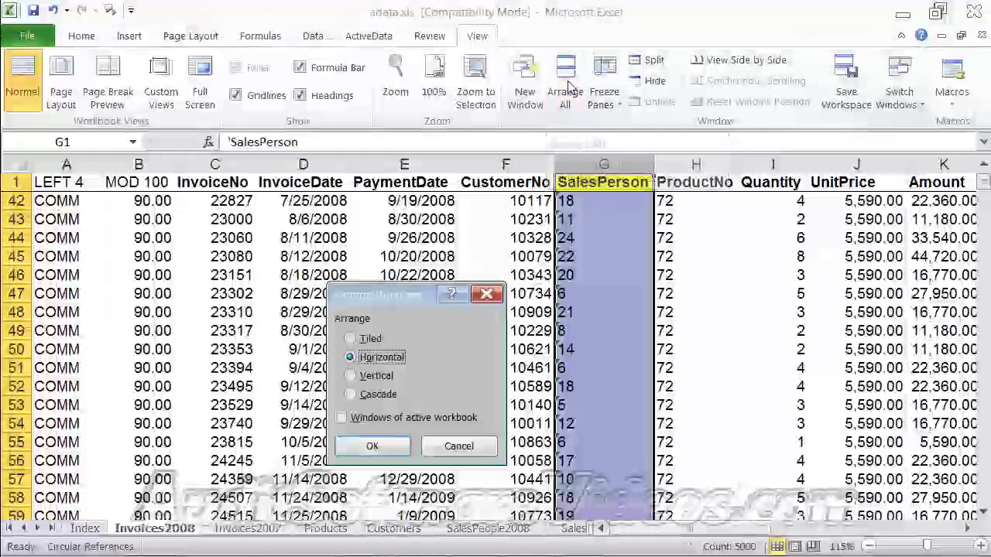
left_click(370, 447)
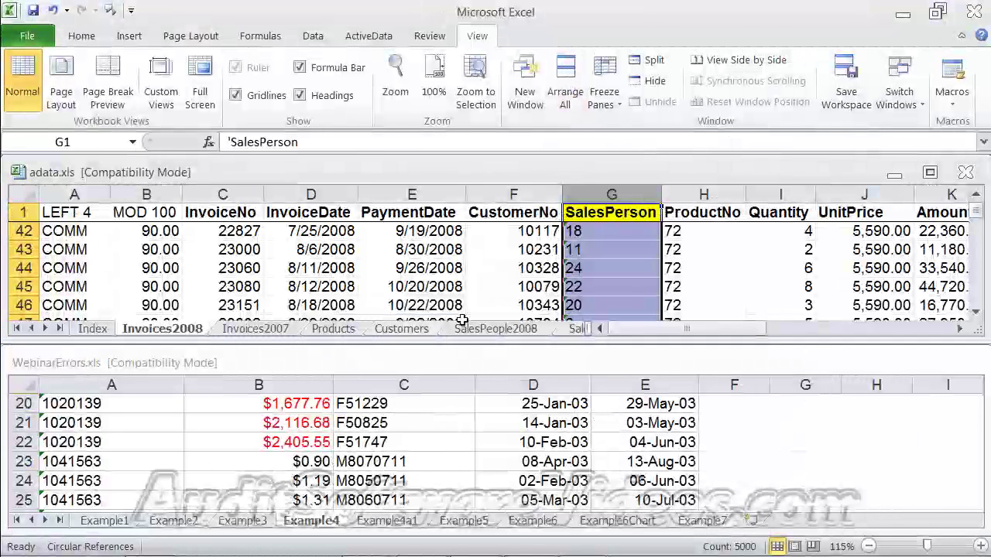
left_click(565, 105)
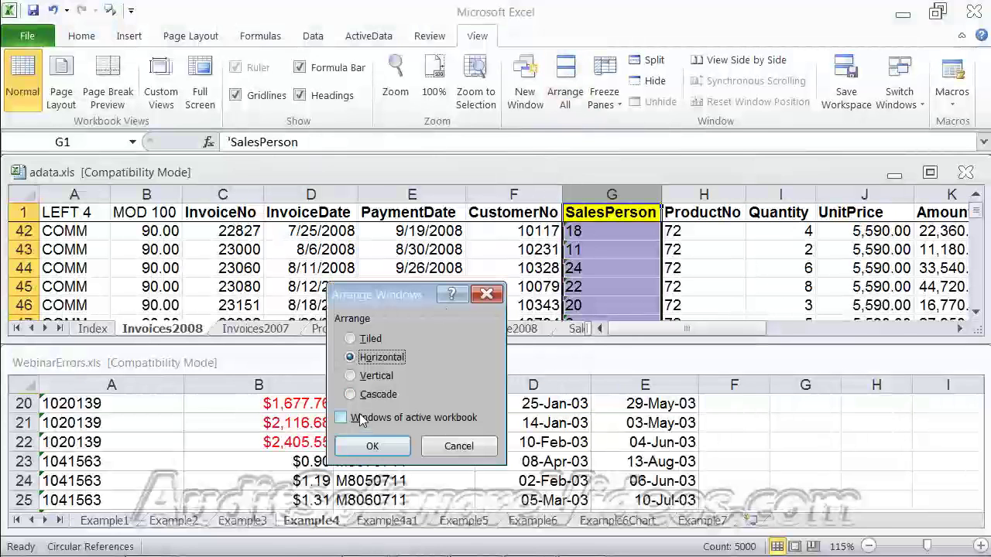
left_click(440, 447)
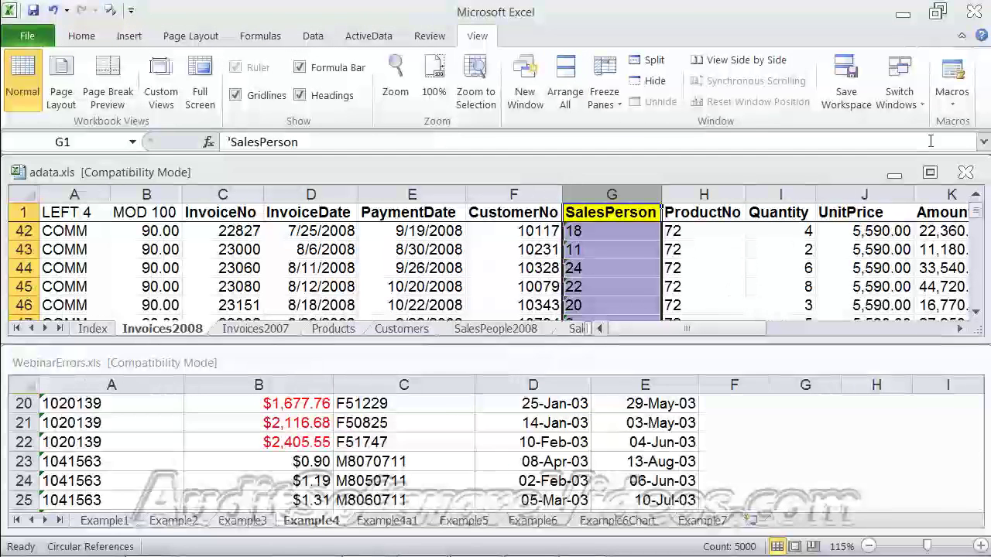
left_click(930, 172)
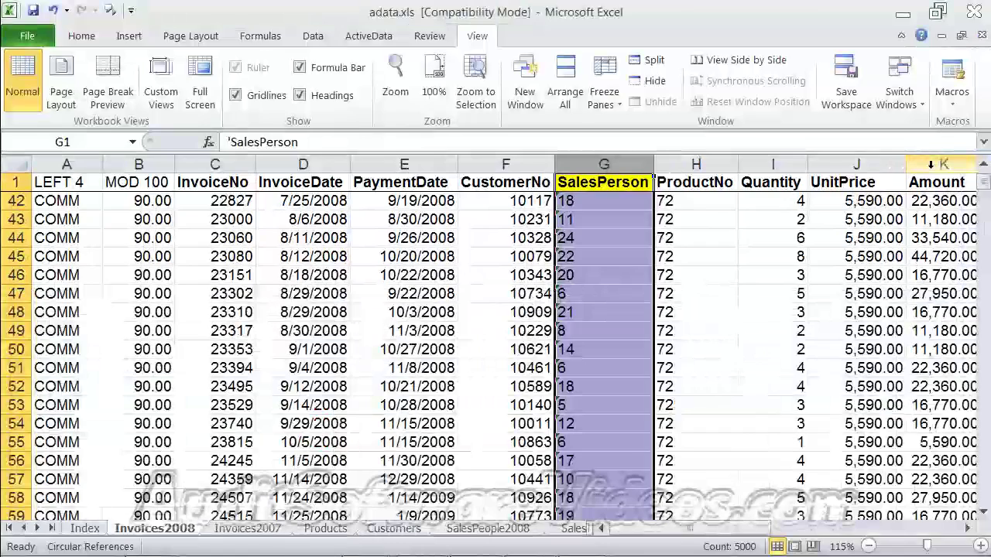
- Cycle through the open workbooks back to WebinarErrors.xls and open the Example1 sheet
key("ctrl+Tab")
key("ctrl+Tab")
key("ctrl+Tab")
key("ctrl+Tab")
key("ctrl+Tab")
key("ctrl+Tab")
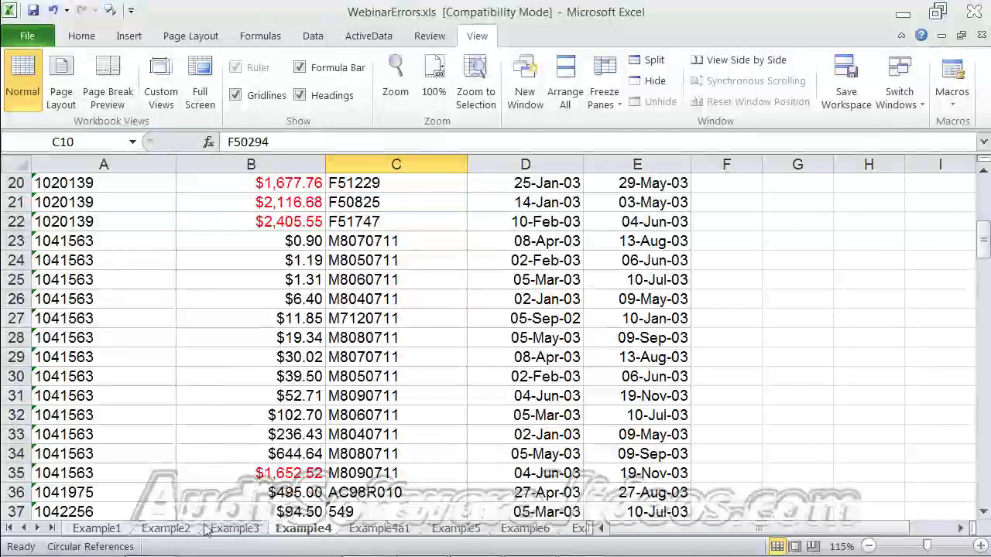
left_click(116, 528)
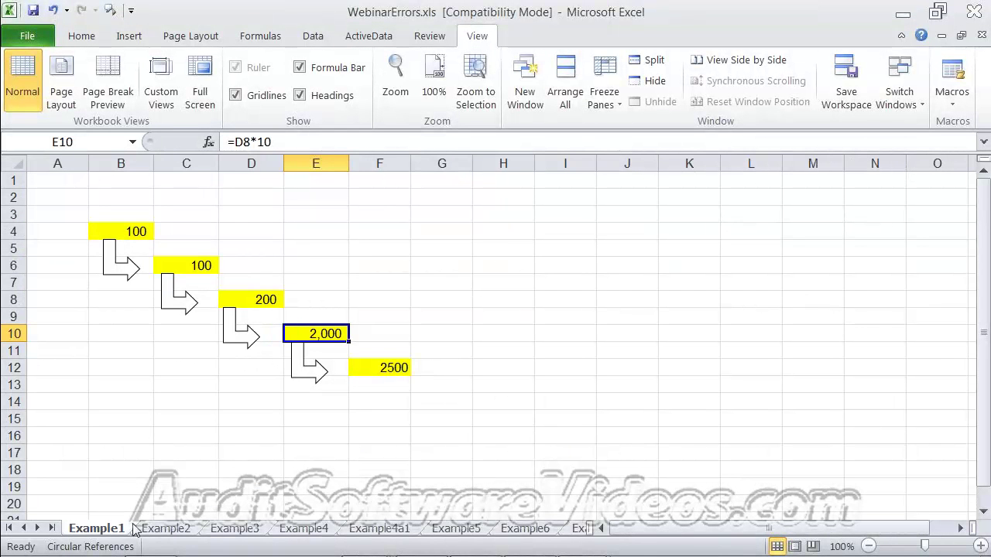
- Trace the precedents of cell F12 on the Example1 sheet and examine the boxed range B4:E10
left_click(369, 368)
left_click_drag(136, 231, 369, 365)
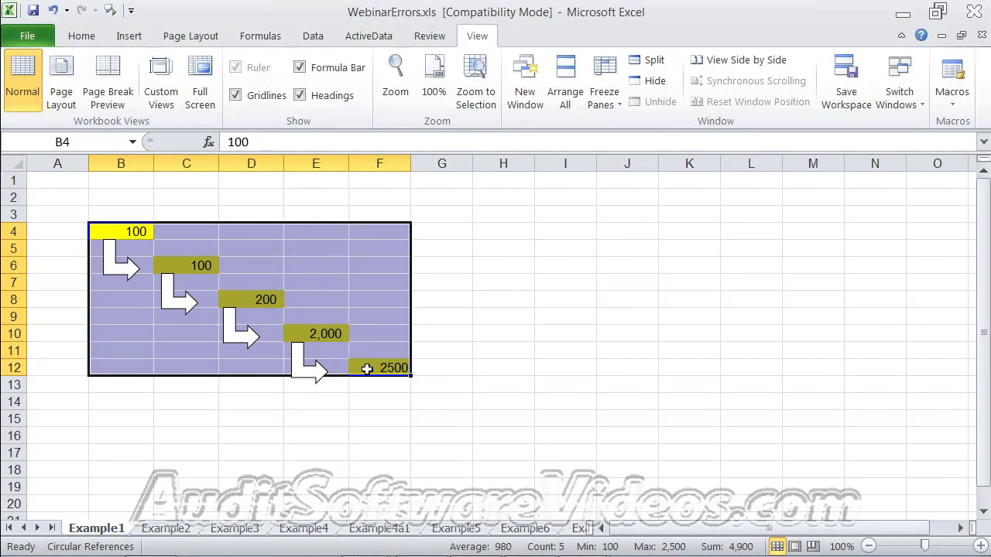
left_click(370, 367)
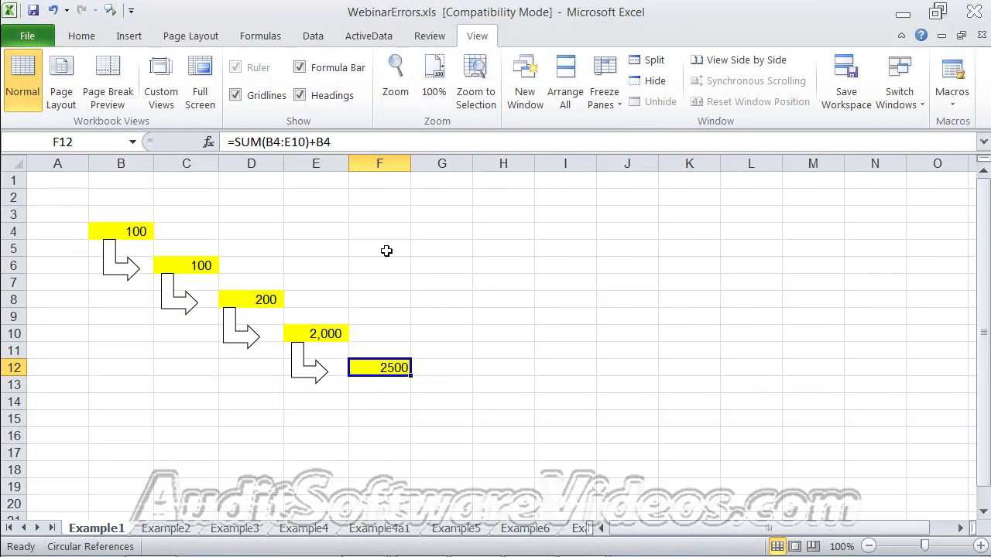
left_click(263, 37)
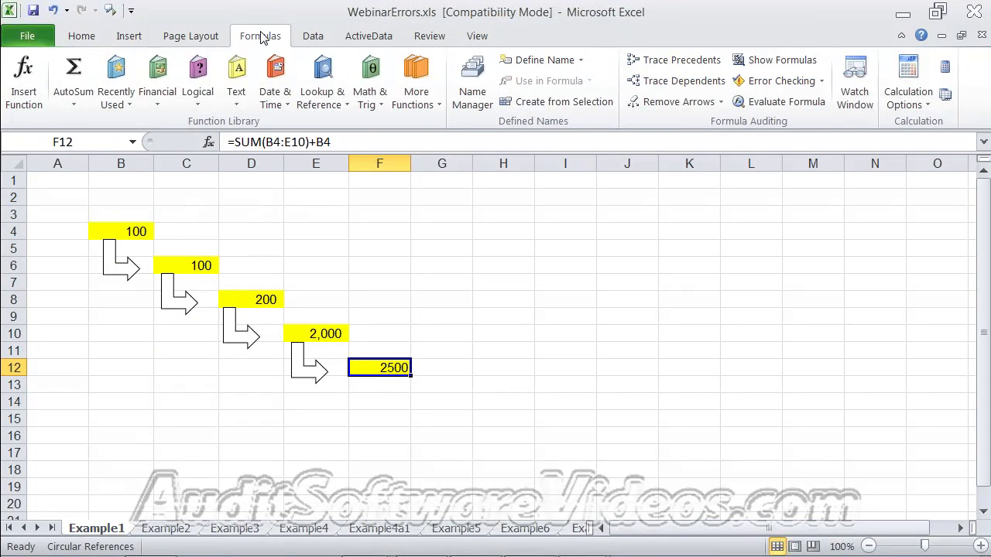
left_click(696, 70)
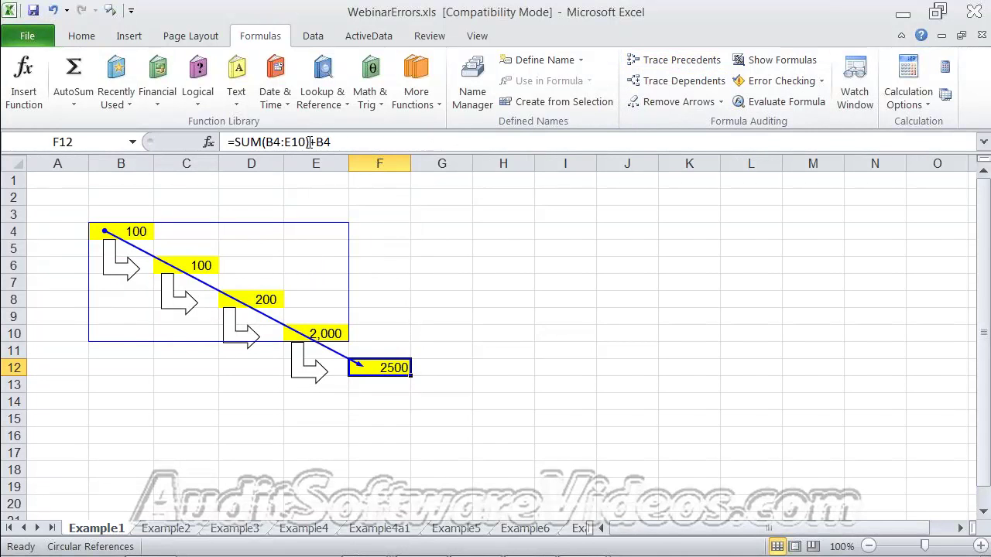
left_click(385, 243)
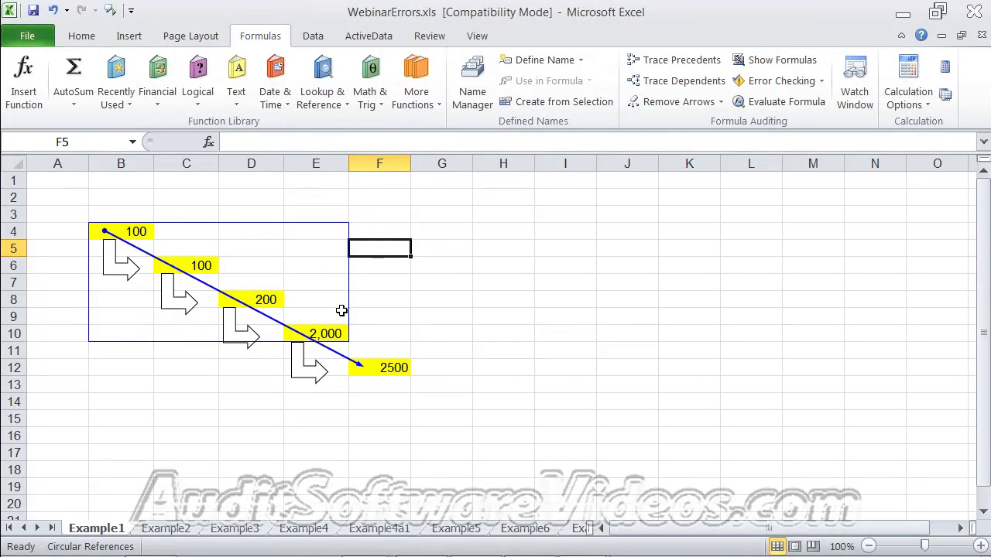
left_click(118, 229)
left_click_drag(117, 230, 313, 342)
left_click(302, 410)
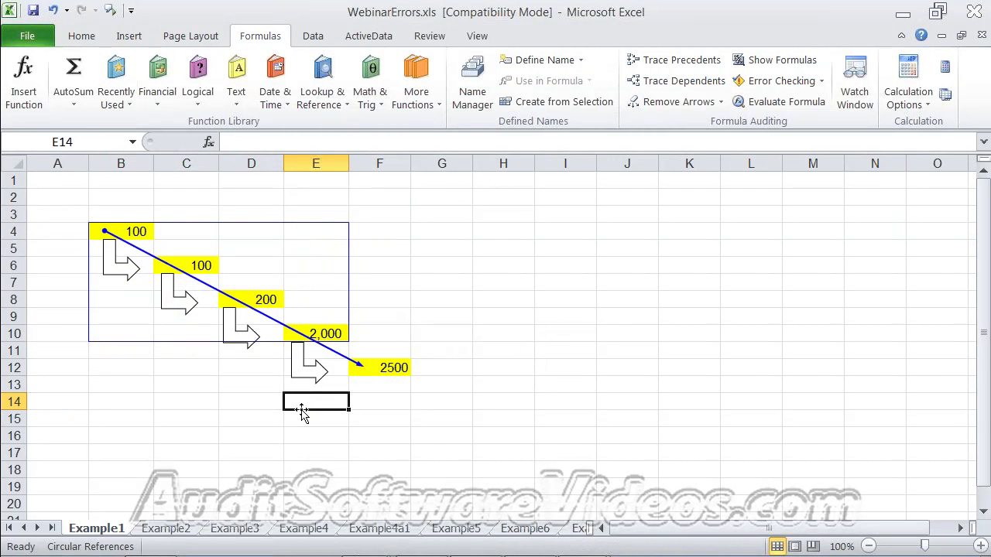
- Remove +B4 from the formula in F12 and trace the precedents of the remaining SUM(B4:E10)
left_click(391, 367)
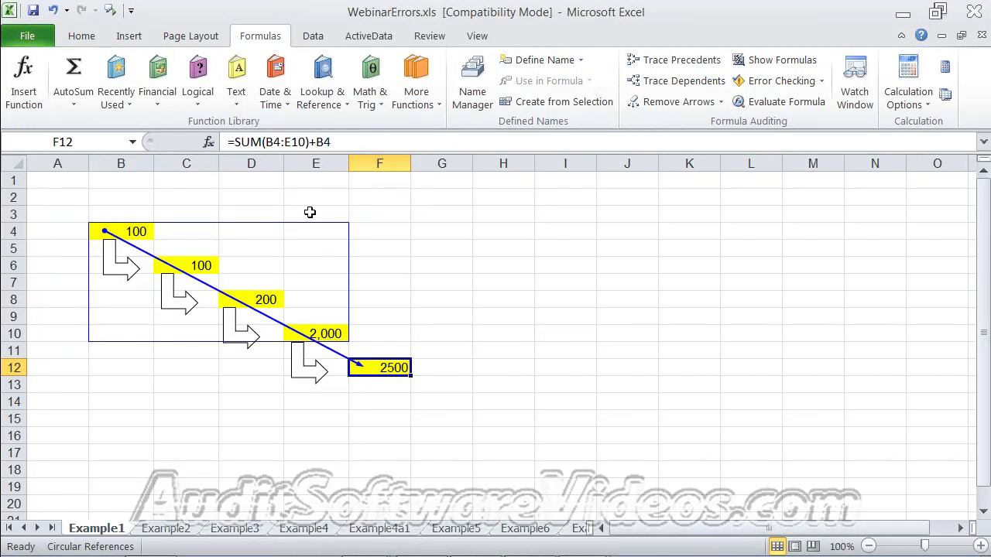
left_click_drag(310, 142, 343, 144)
key("BackSpace")
key("Return")
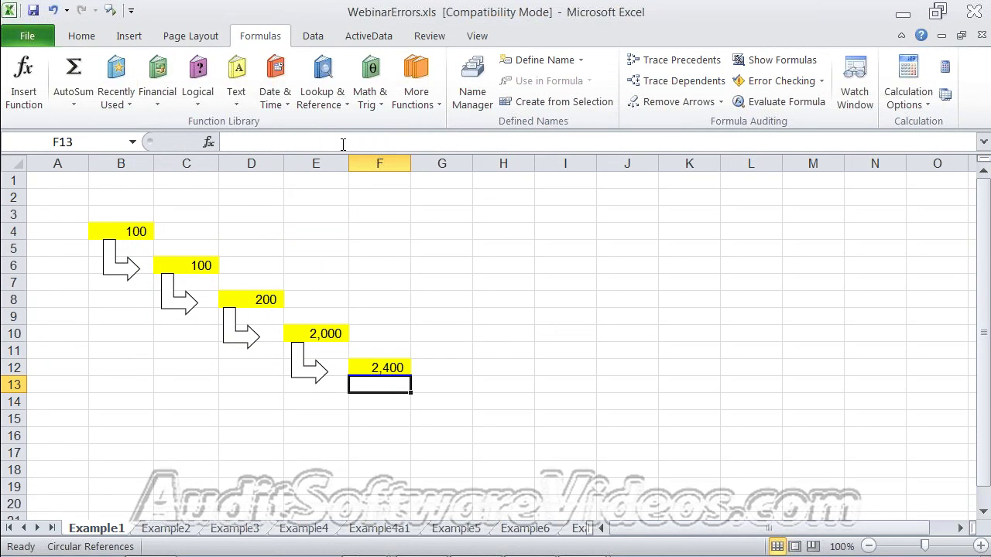
left_click(376, 369)
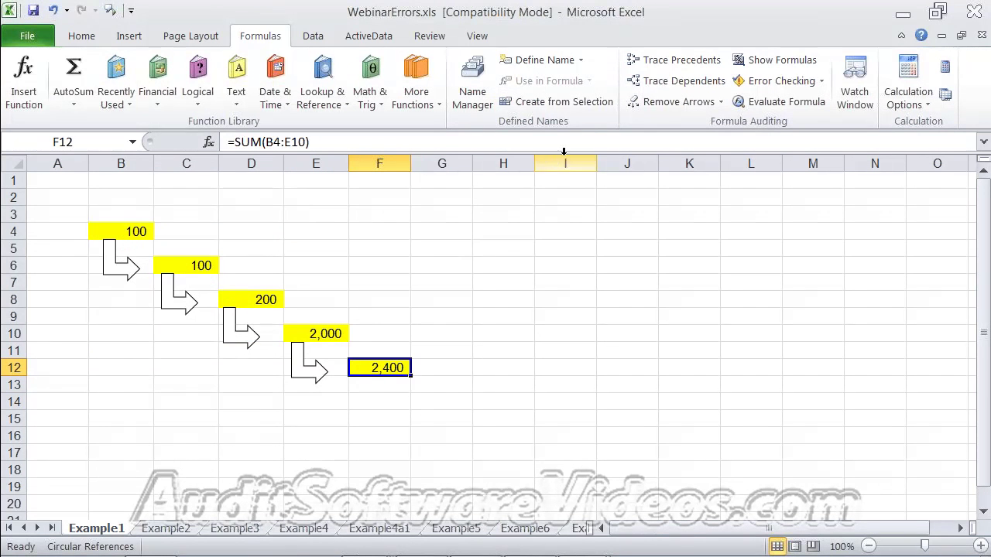
left_click(657, 66)
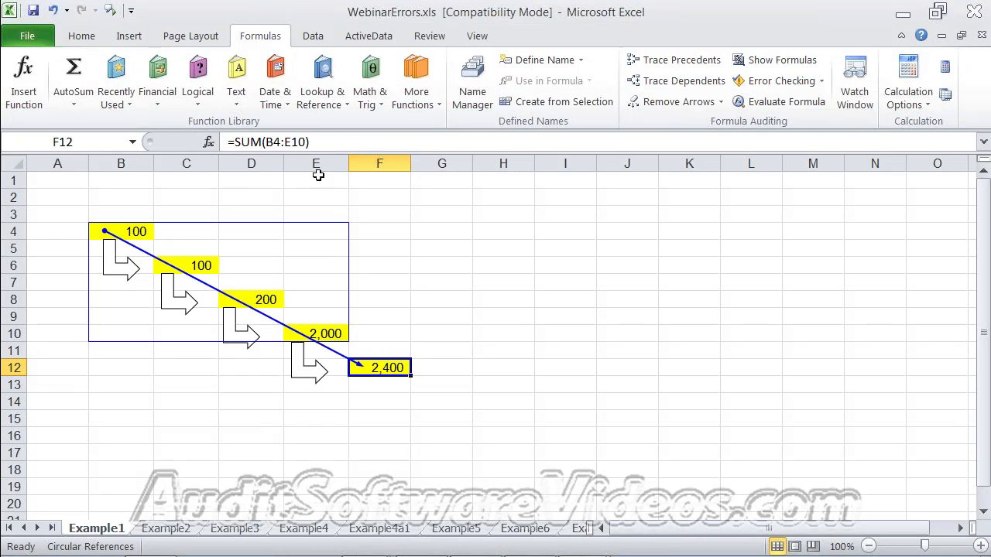
- Add +B4 back to the formula in F12 and trace its precedents again
left_click(323, 140)
type("+B4")
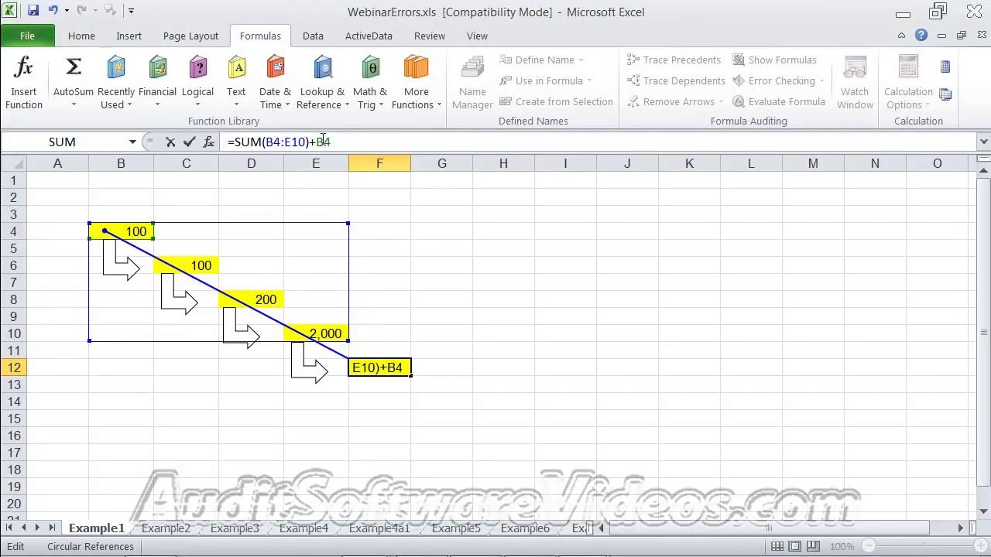
key("Return")
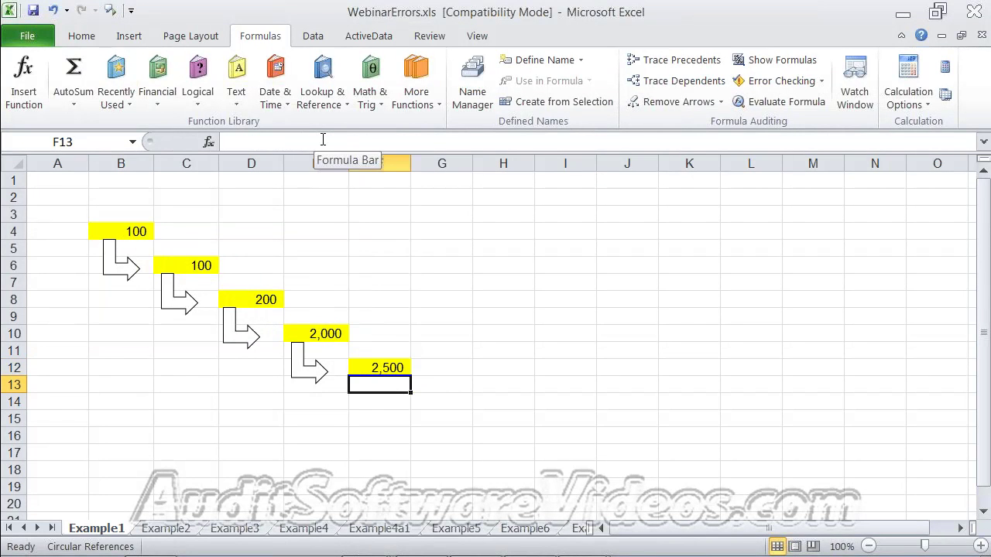
left_click(396, 370)
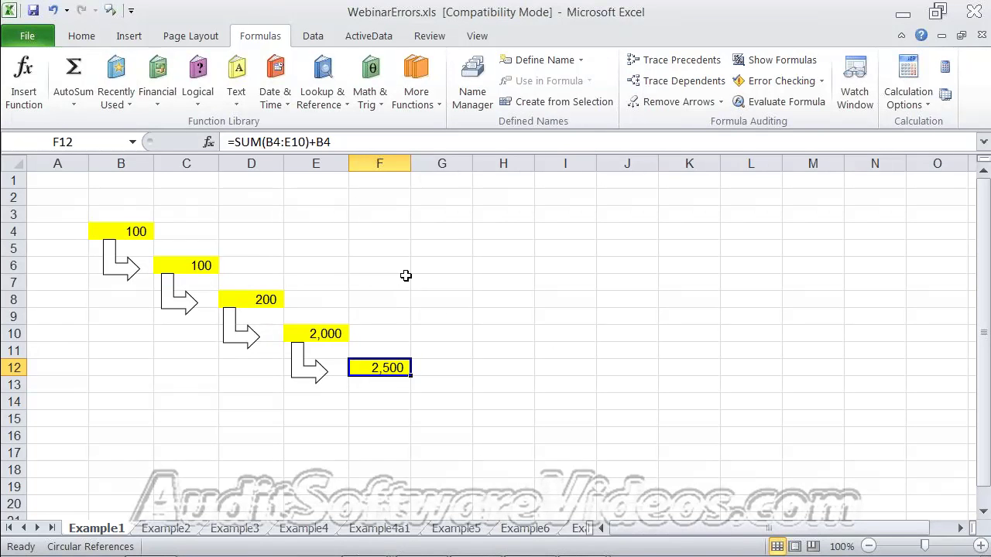
left_click(693, 68)
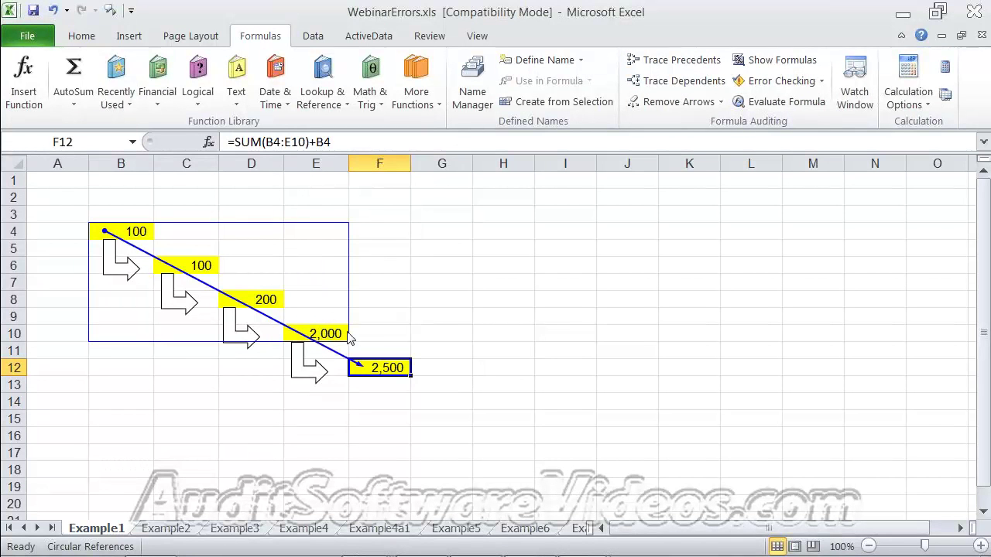
left_click(392, 320)
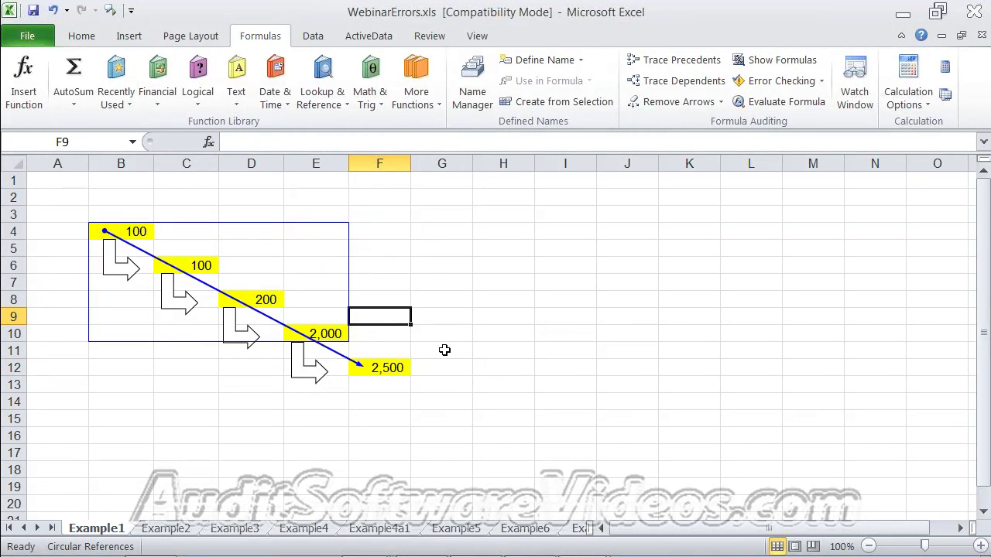
- Search the Example1 sheet for the next cell containing "+" and close the search
key("ctrl+f")
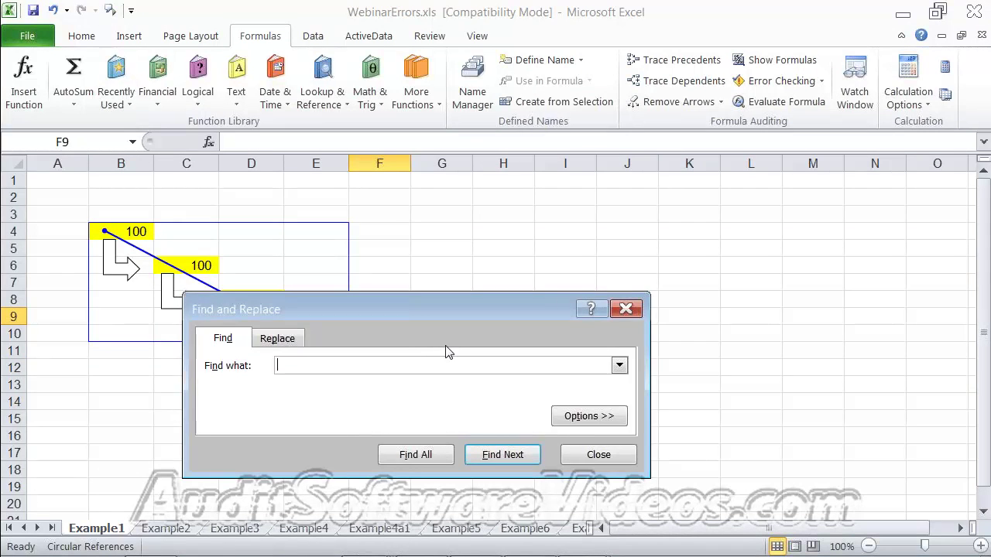
left_click_drag(418, 307, 686, 118)
type("+")
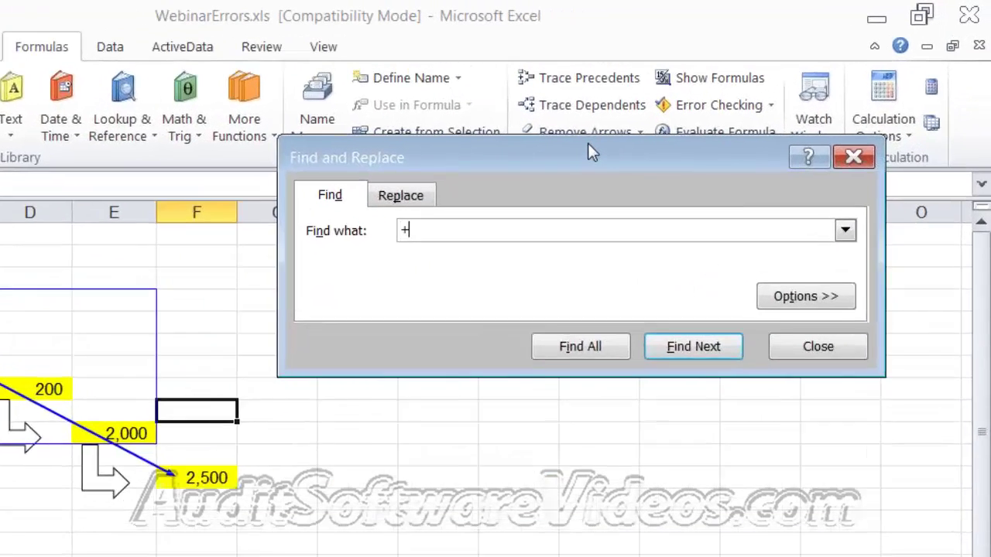
left_click(629, 389)
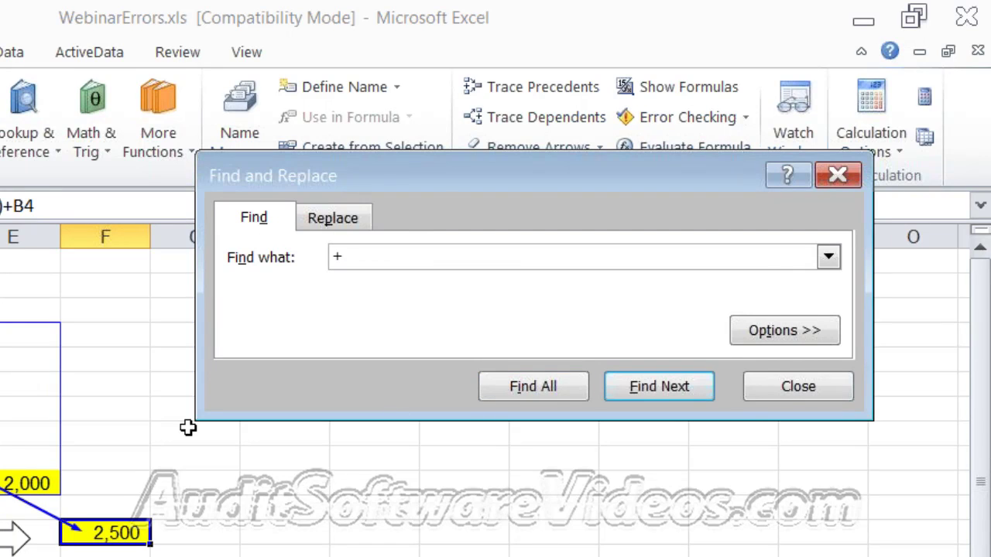
left_click(797, 387)
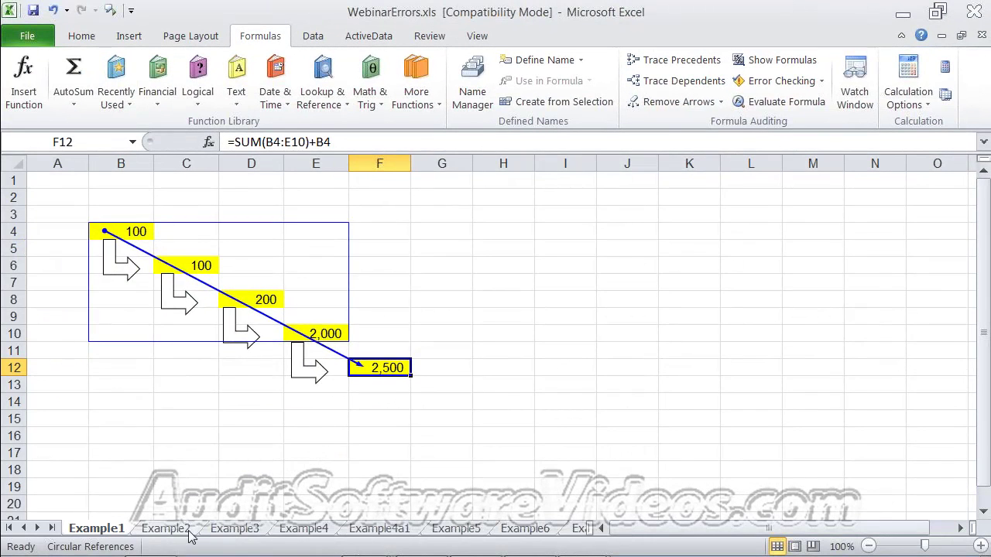
- On the Example2 sheet, replace the #REF! term in F11's formula with a reference to G11
left_click(172, 531)
left_click(345, 384)
left_click(304, 351)
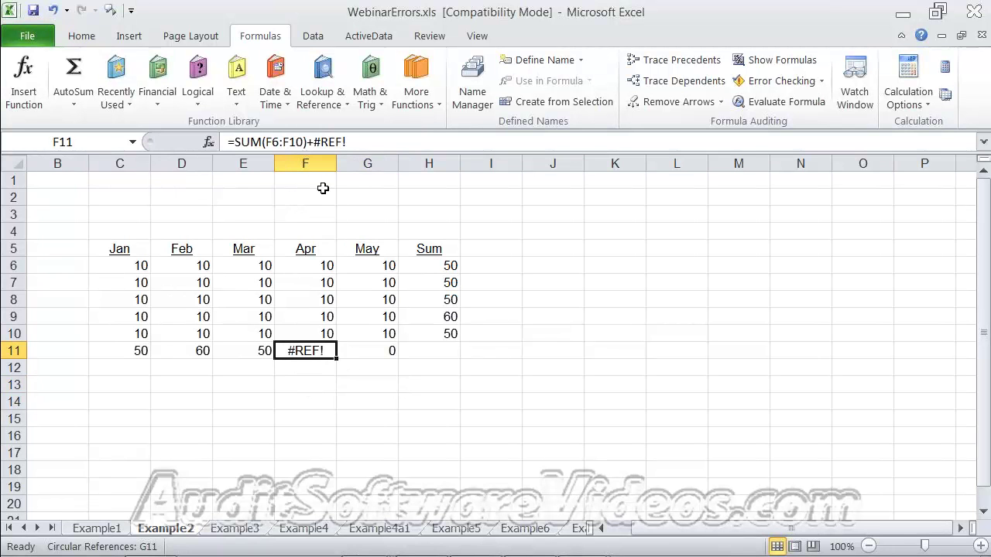
double_click(316, 142)
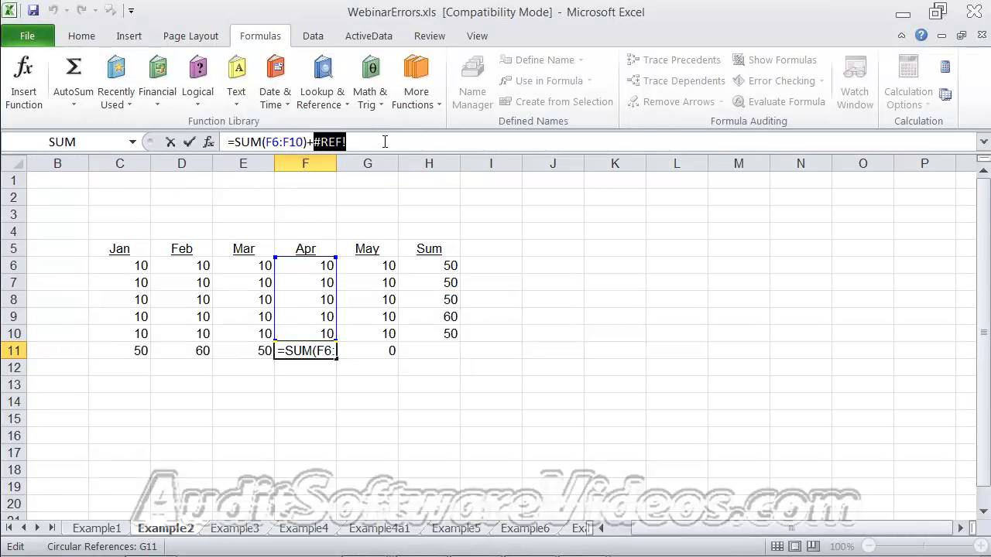
left_click(382, 352)
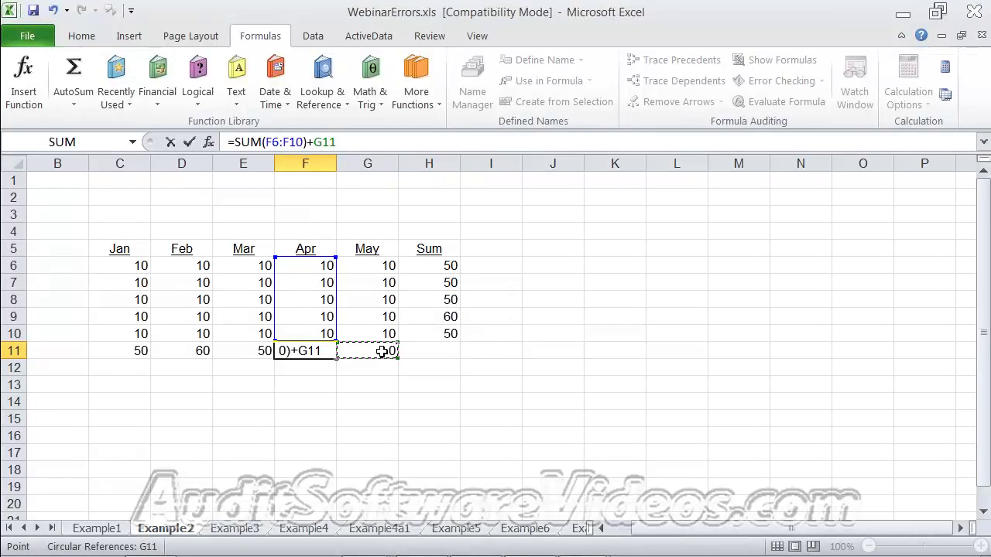
key("Return")
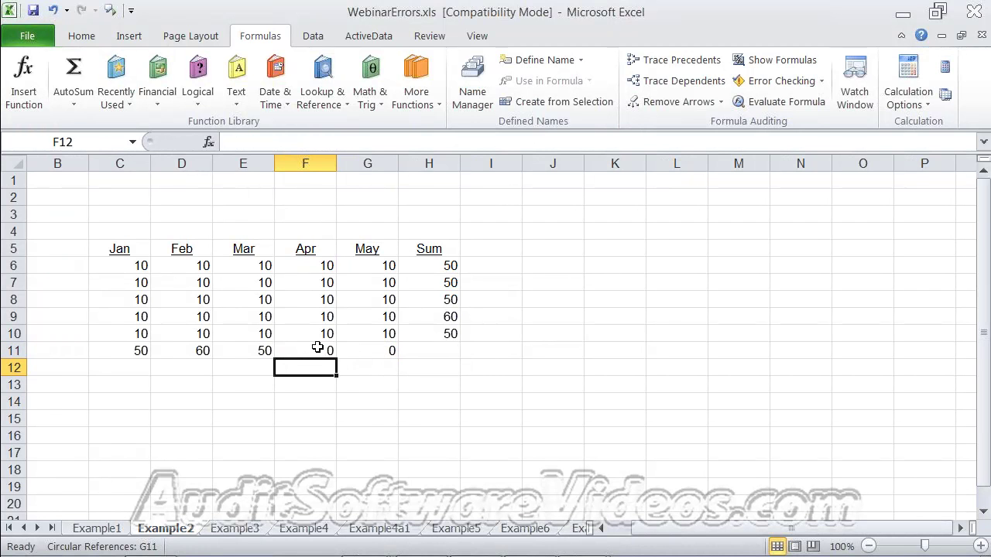
left_click(320, 390)
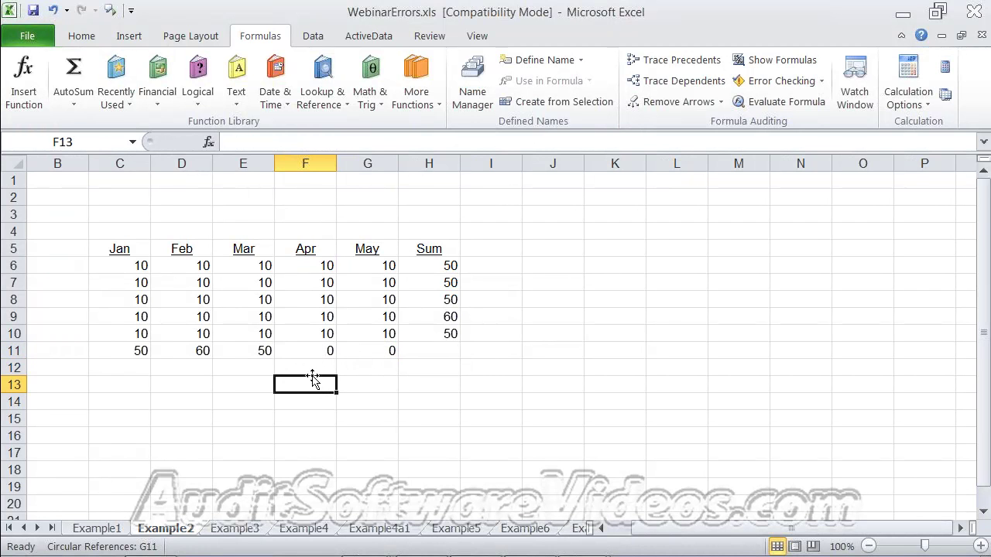
- Label the totals row by entering "Total" in cell B11
left_click_drag(142, 265, 141, 350)
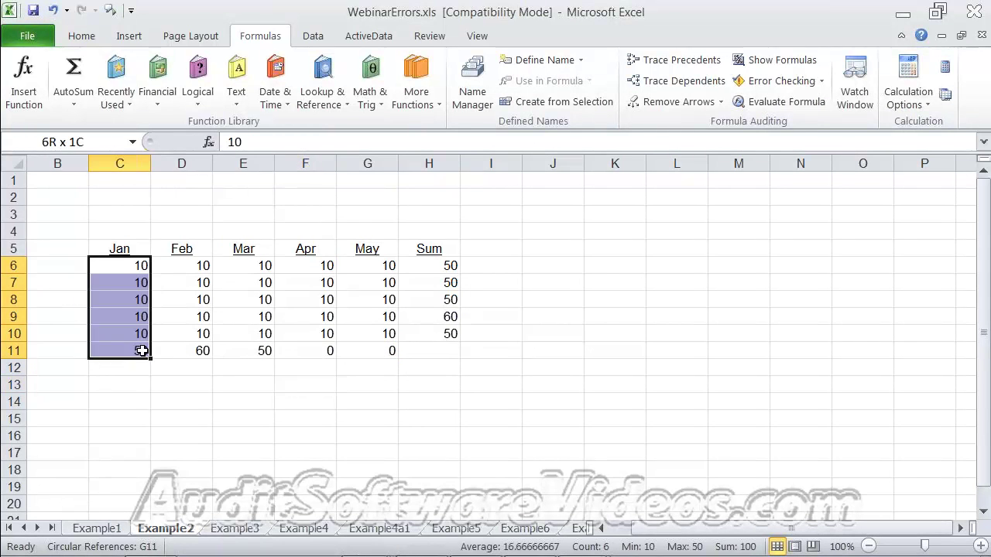
left_click(141, 350)
left_click(74, 354)
type("Total")
key("ctrl+Return")
key("Right")
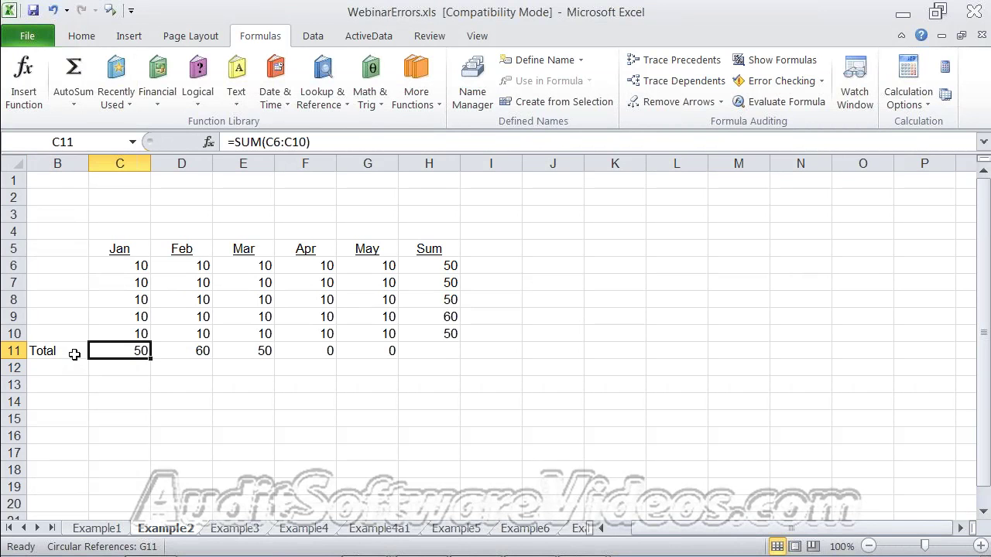
- Trace the precedents of the Jan, Feb and Mar totals in C11, D11 and E11
left_click(672, 60)
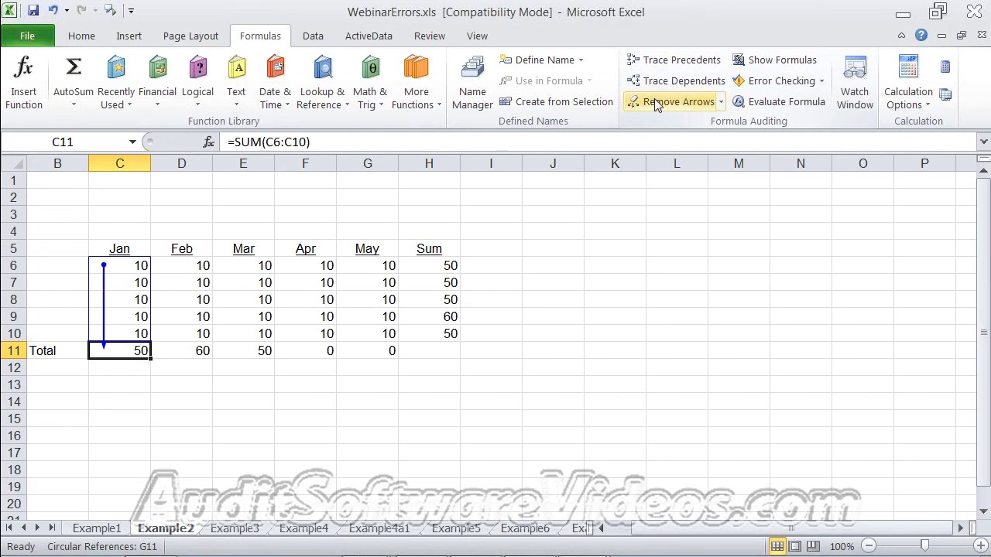
left_click(203, 350)
left_click(672, 59)
left_click_drag(263, 351, 263, 333)
left_click(244, 351)
left_click(672, 60)
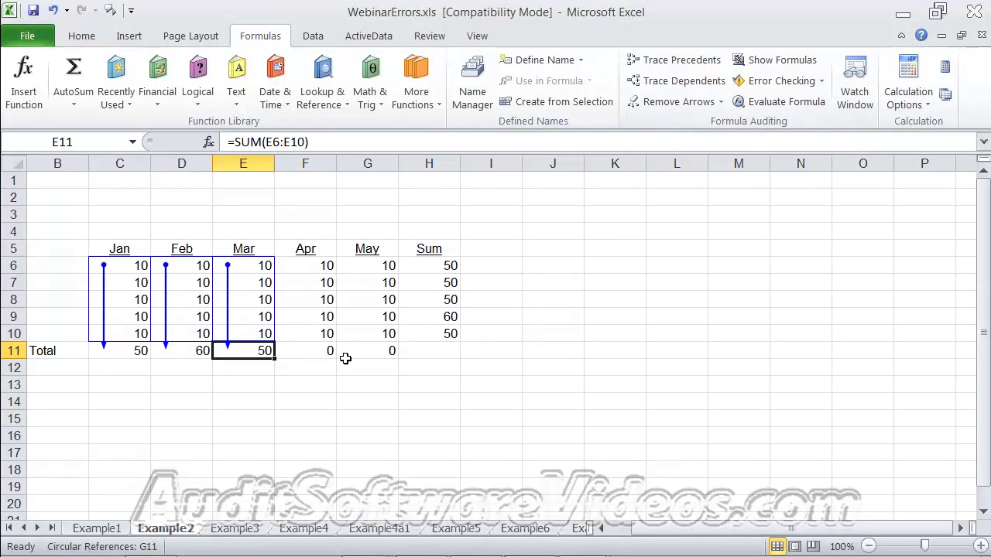
- Trace the precedents of the Apr and May totals in F11 and G11
left_click(345, 358)
left_click(669, 60)
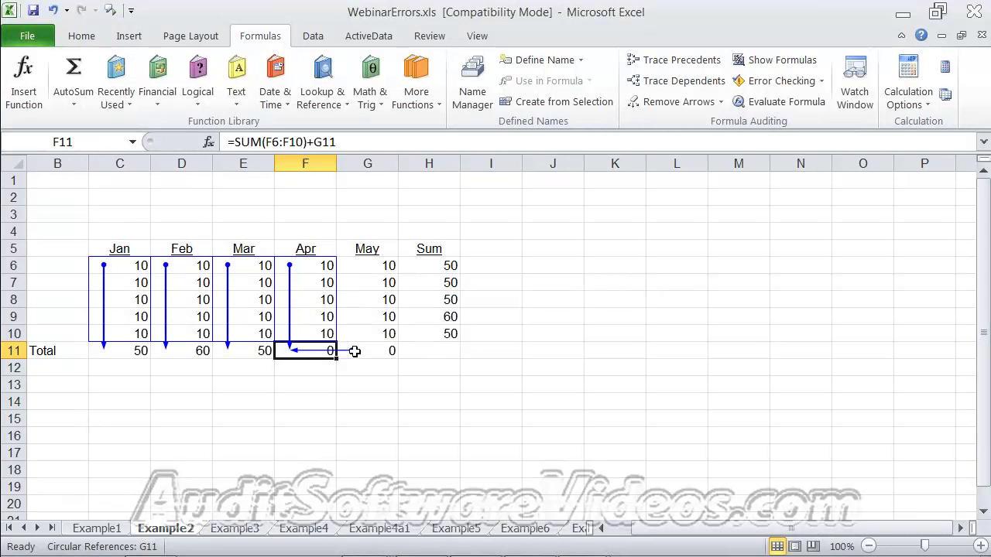
left_click(391, 351)
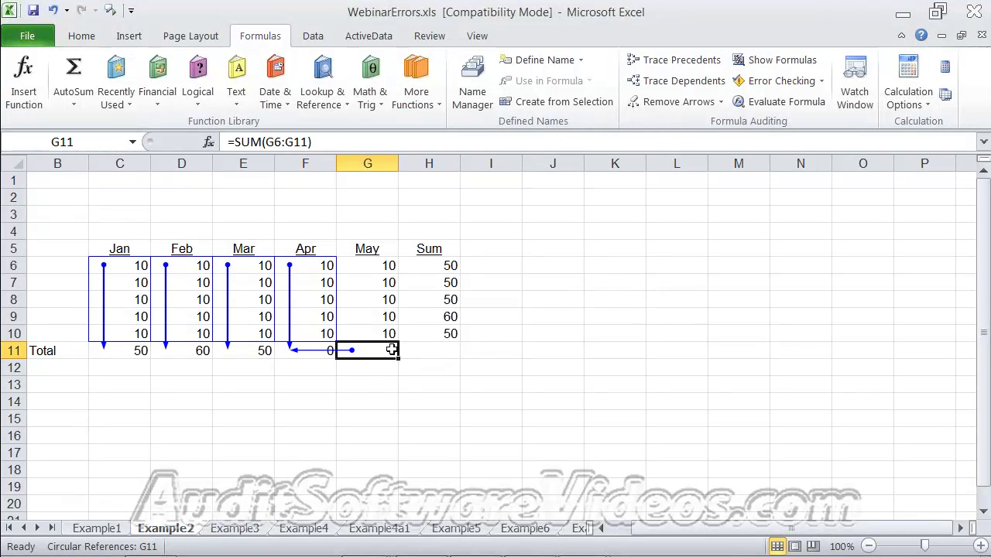
left_click(681, 62)
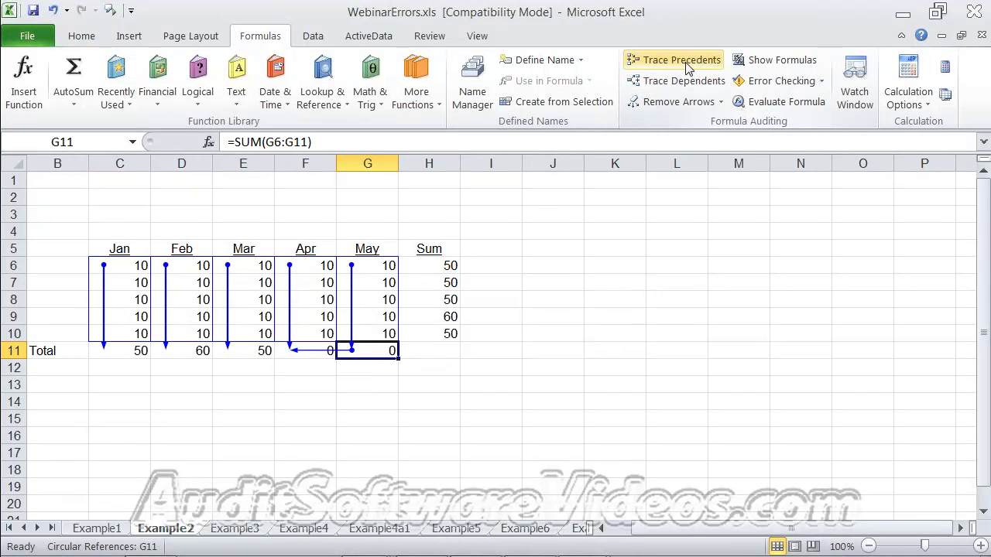
left_click(678, 243)
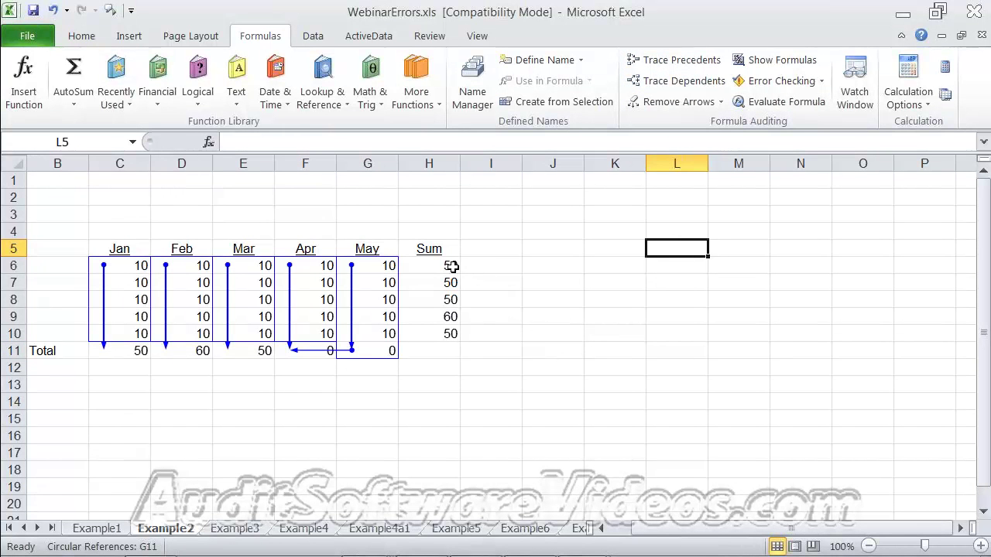
- Trace the precedents of the first row total in the Sum column, cell H6
left_click_drag(453, 265, 449, 332)
left_click(671, 65)
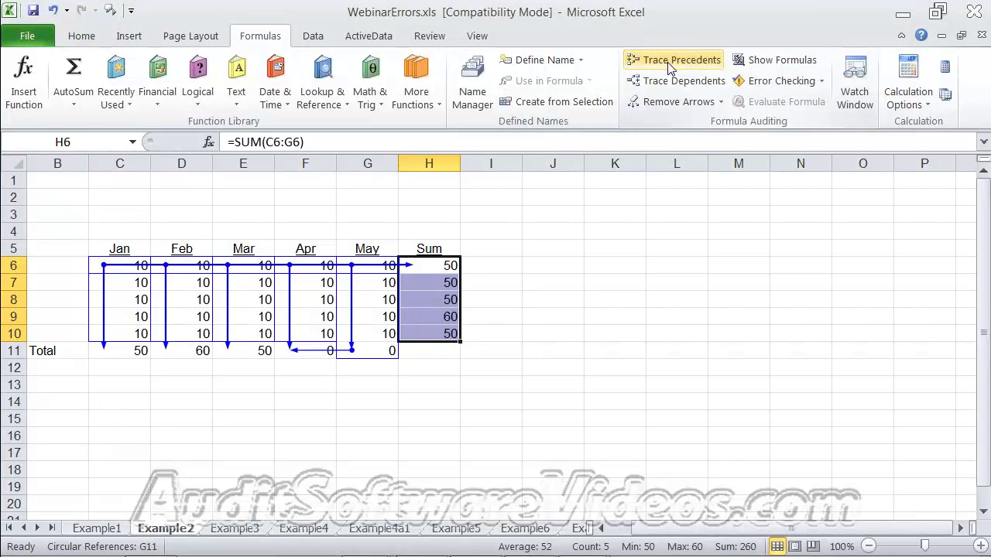
- Inspect the contents of the remaining Sum cells, H7 through H10, to compare their formulas
left_click(446, 285)
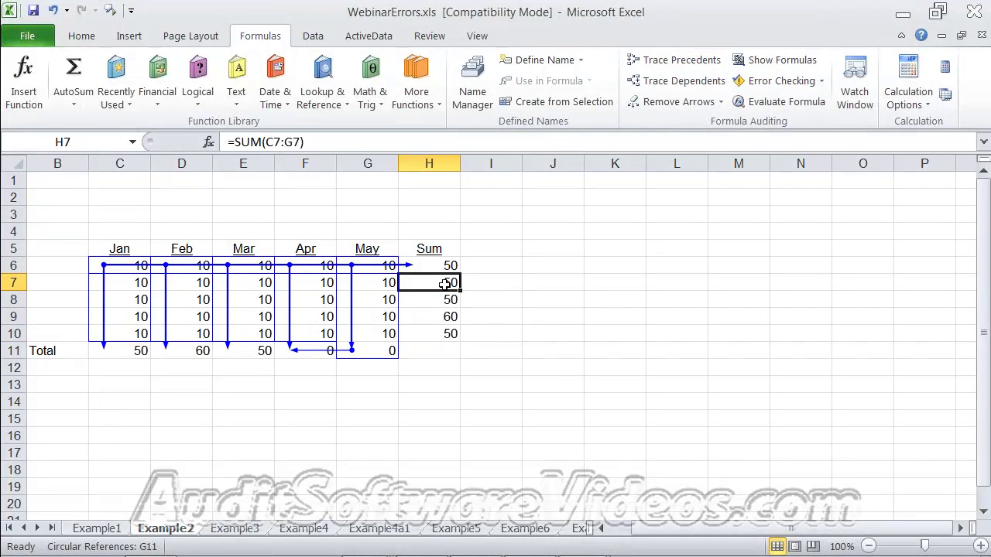
left_click(444, 303)
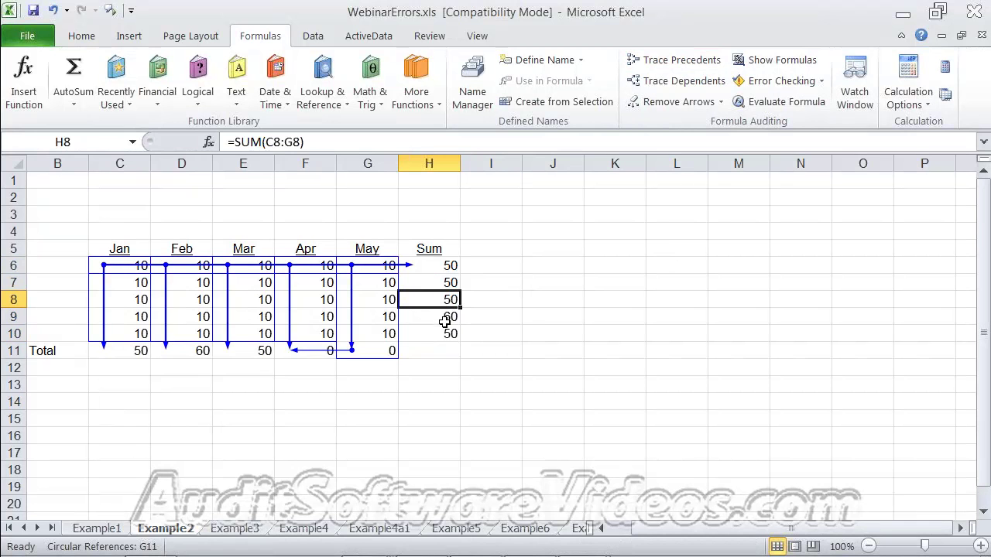
left_click(449, 319)
left_click(446, 334)
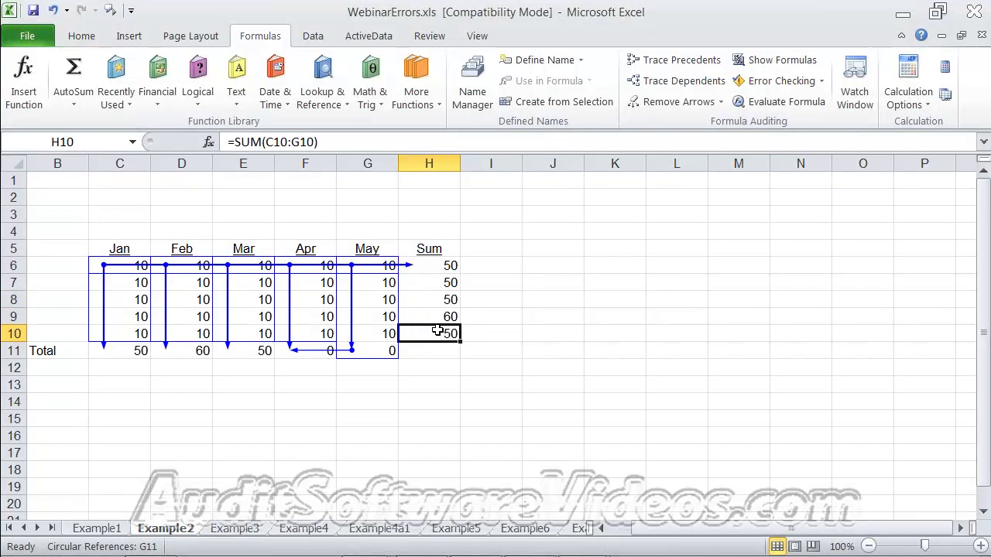
left_click(445, 377)
left_click(443, 316)
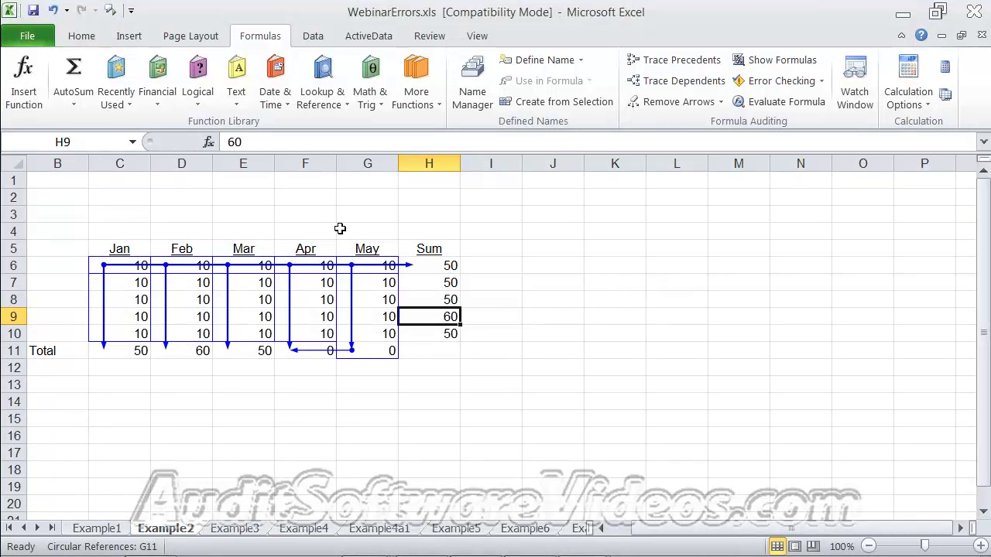
left_click(254, 142)
left_click(432, 215)
left_click(436, 316)
left_click(439, 298)
left_click(447, 281)
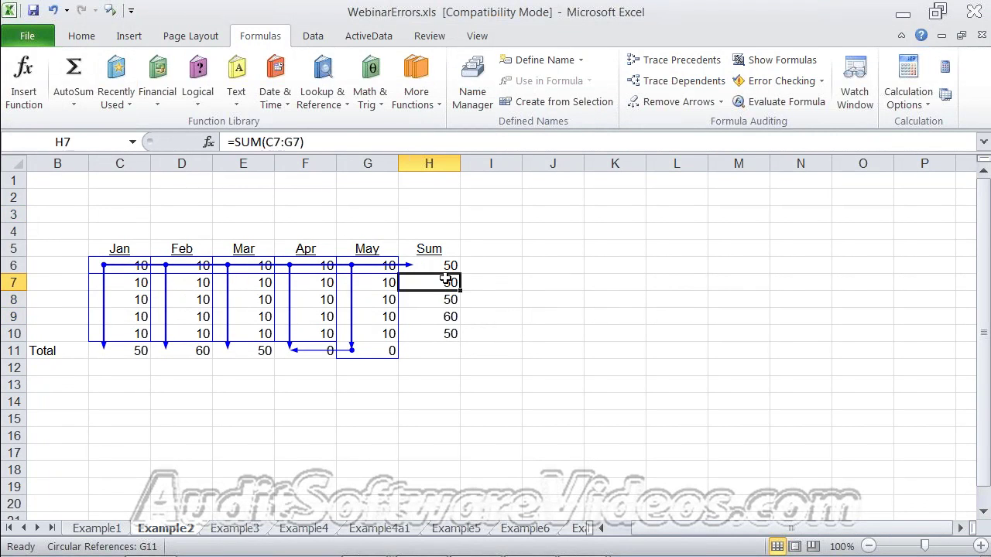
left_click(439, 317)
- Trace the precedents of the row totals in H7 and H8
left_click_drag(430, 283, 436, 301)
left_click(443, 337, "shift")
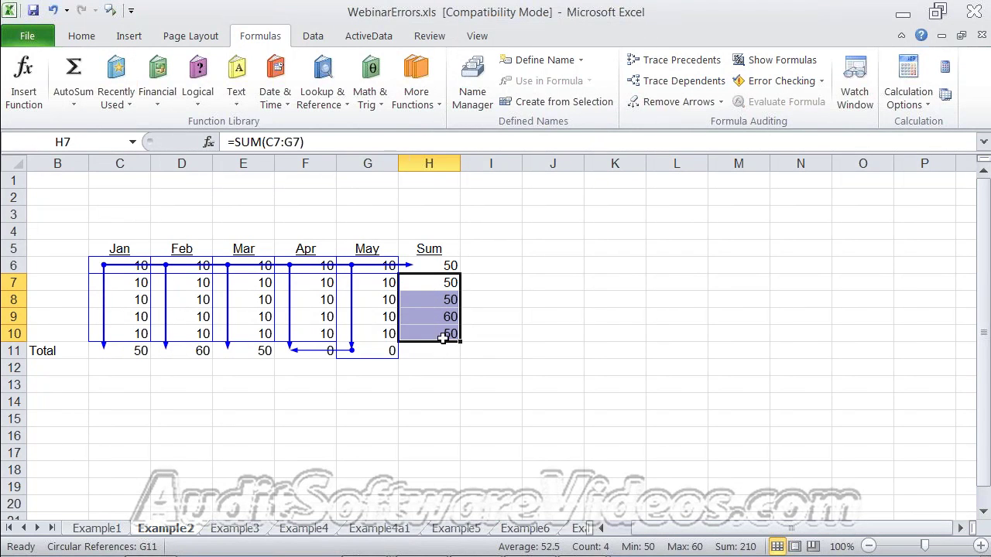
left_click(663, 62)
left_click(575, 321)
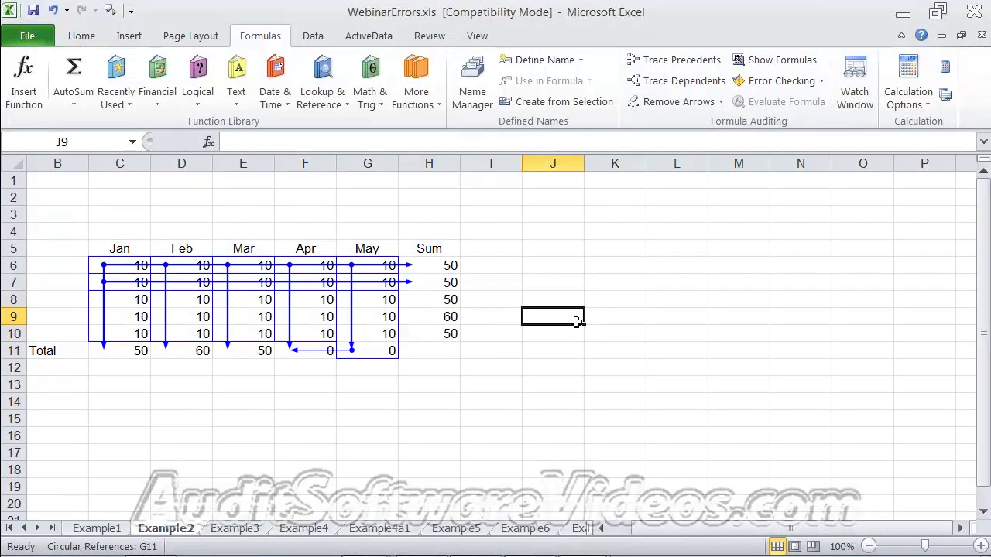
left_click(445, 301)
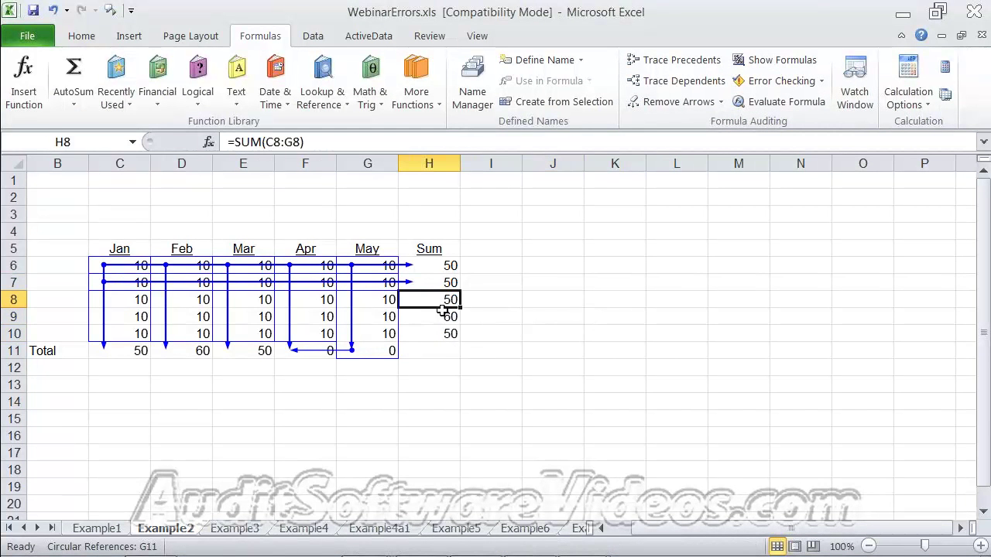
left_click(664, 62)
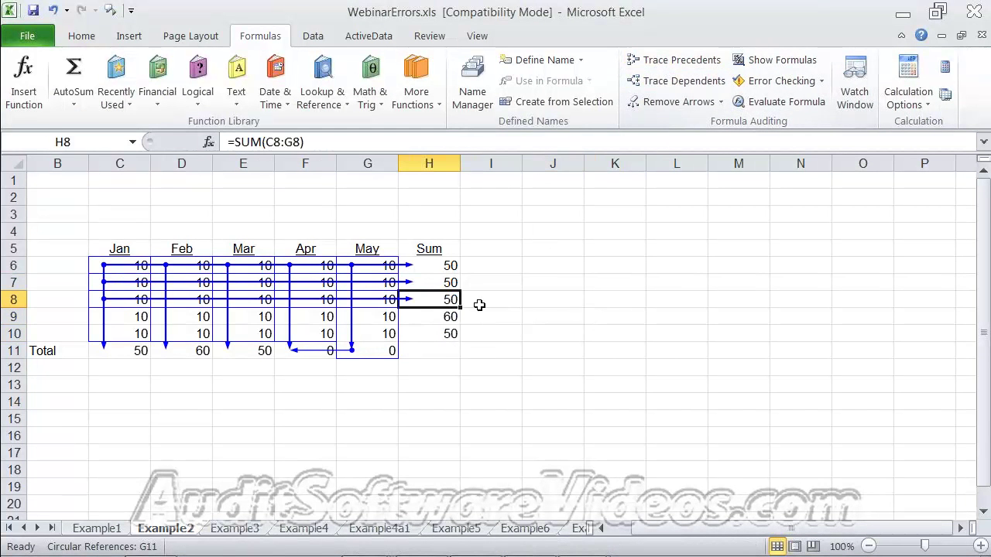
- Try to trace the precedents of the row total in H9 and examine that cell's contents
left_click(446, 317)
left_click(654, 62)
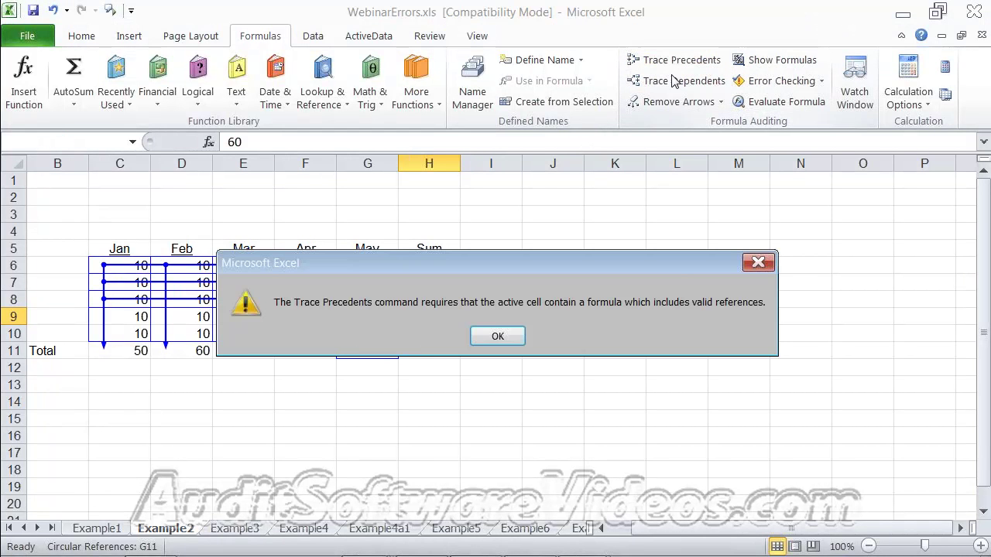
left_click(502, 341)
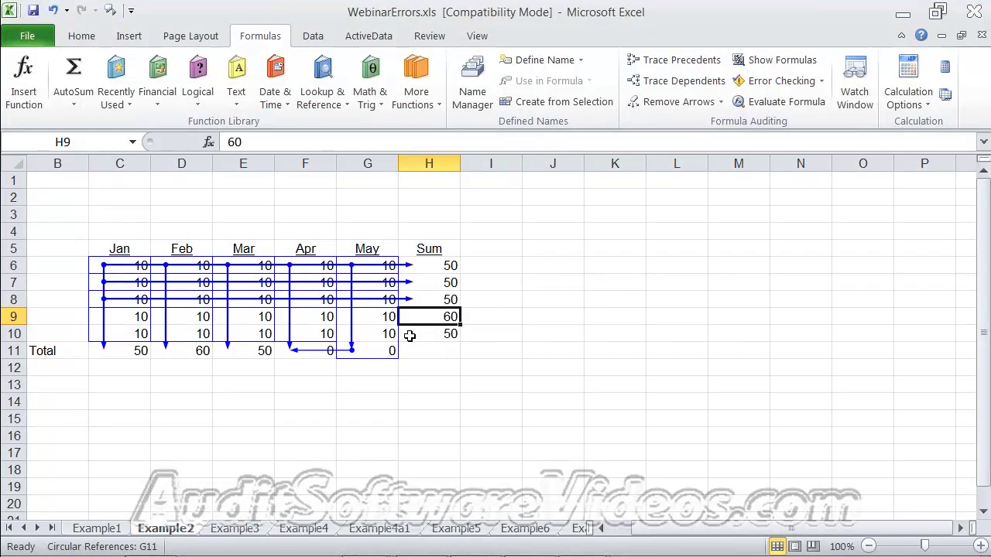
double_click(239, 143)
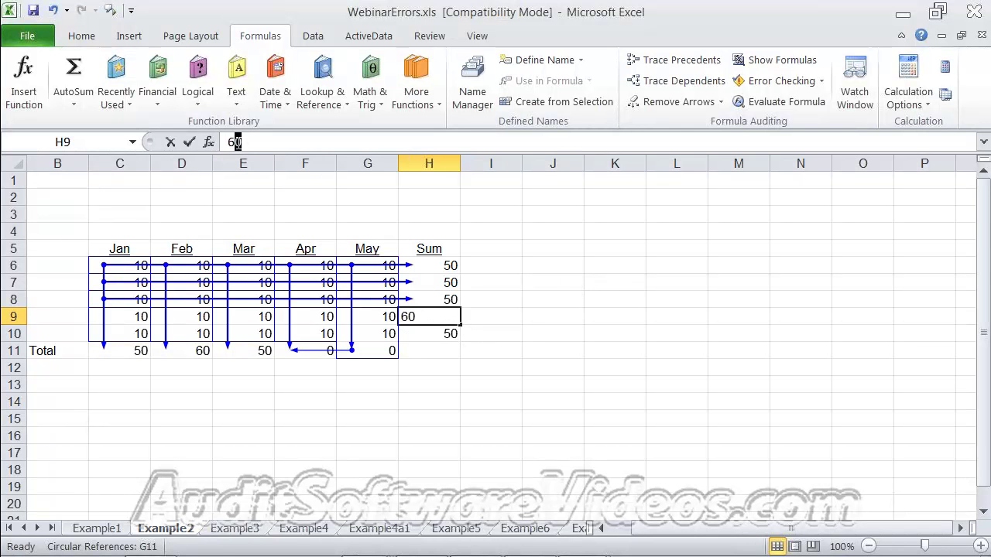
left_click(455, 379)
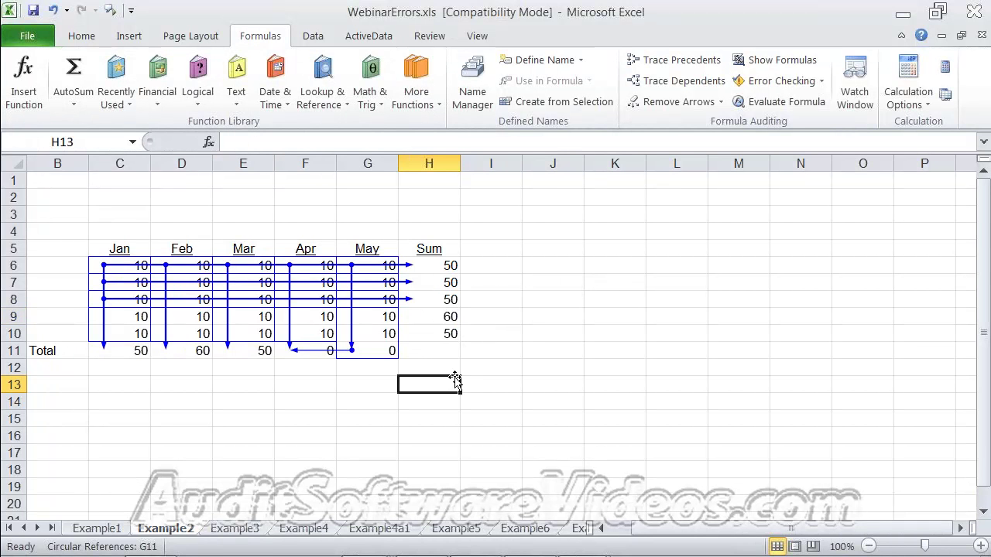
- Trace the precedents of the row total in H10, and remove all tracer arrows from the Example2 sheet
left_click(448, 339)
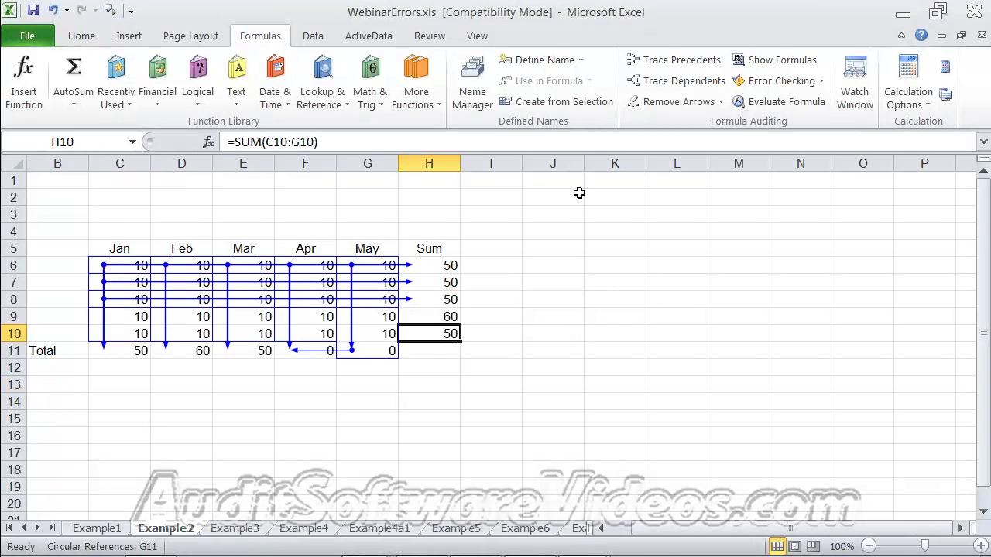
left_click(650, 65)
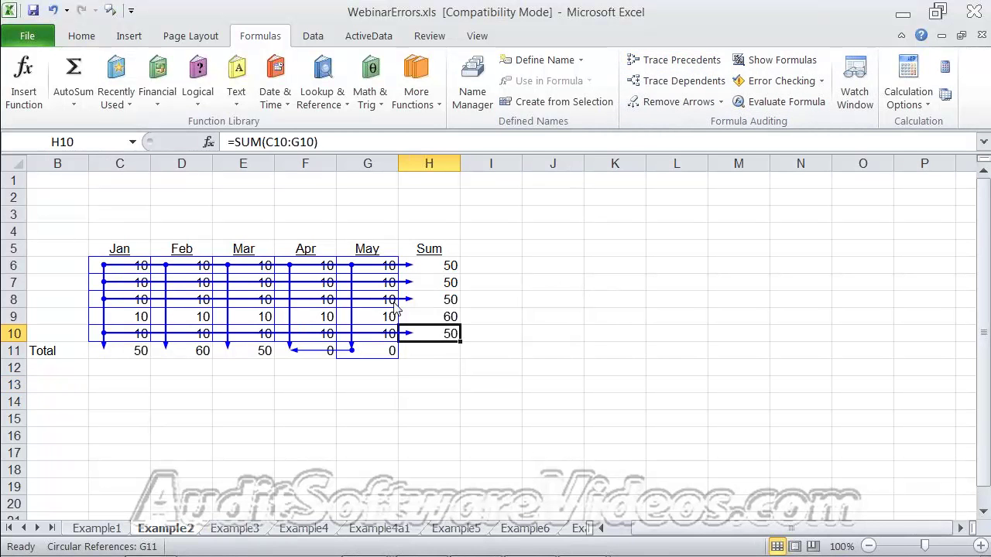
left_click(444, 314)
left_click(571, 371)
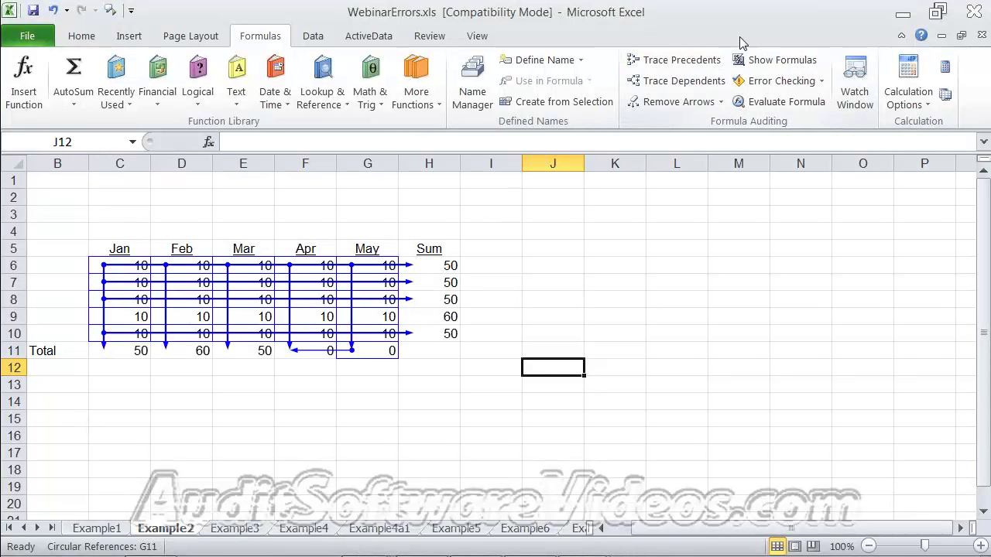
left_click(691, 108)
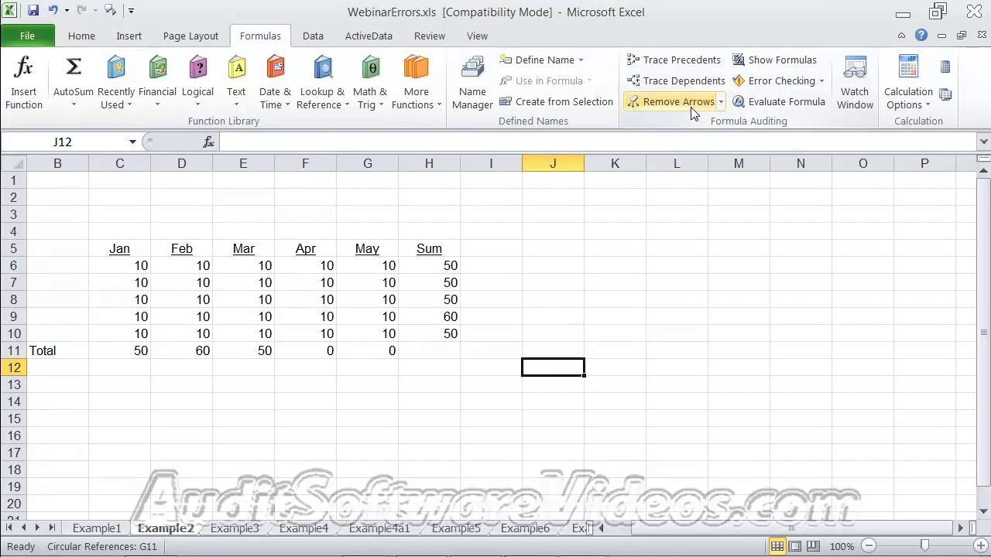
- On the Example1 sheet, remove the +B4 term from F12's formula so it reads =SUM(B4:E10)
left_click(104, 531)
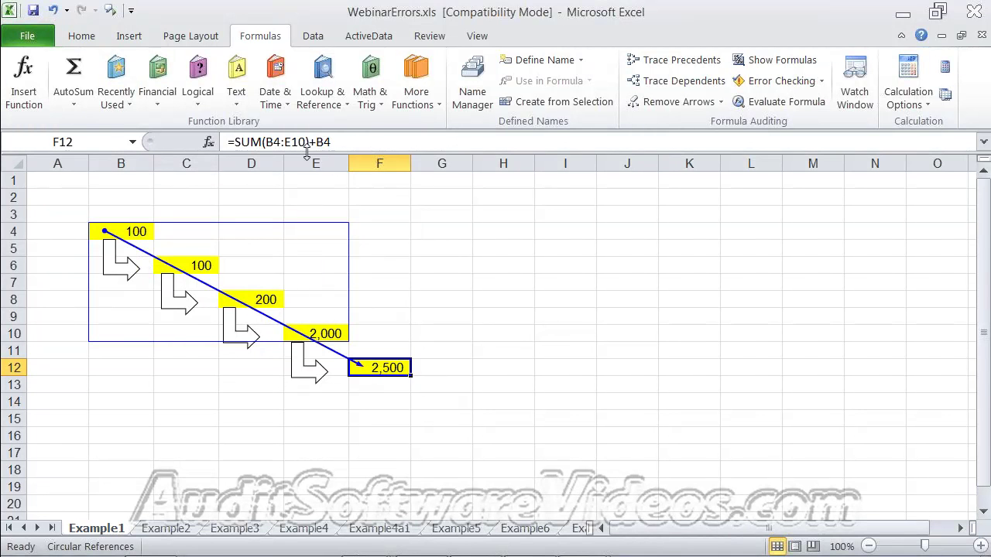
double_click(367, 144)
key("BackSpace")
key("BackSpace")
key("Return")
- Trace the precedents of the corrected total in F12
left_click(392, 367)
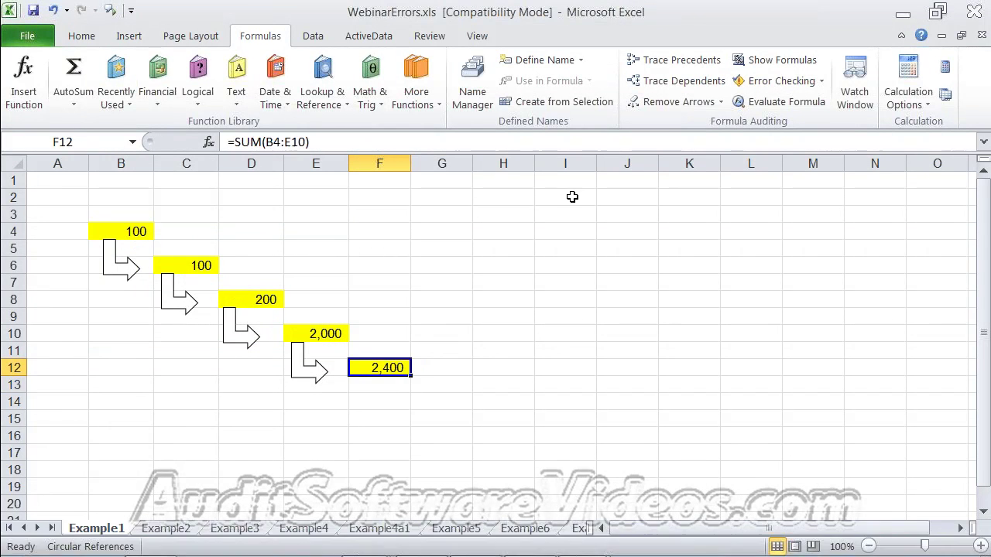
left_click(673, 61)
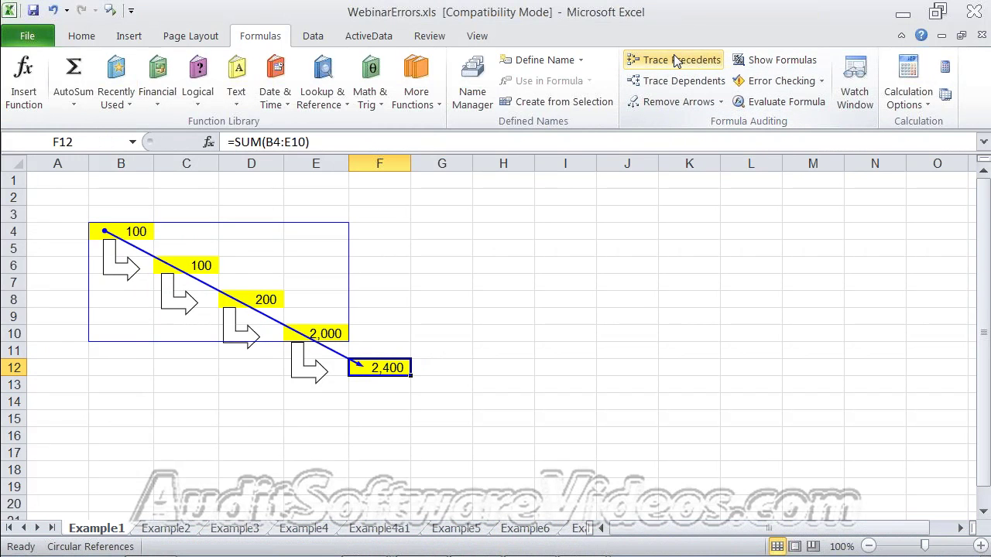
left_click(560, 353)
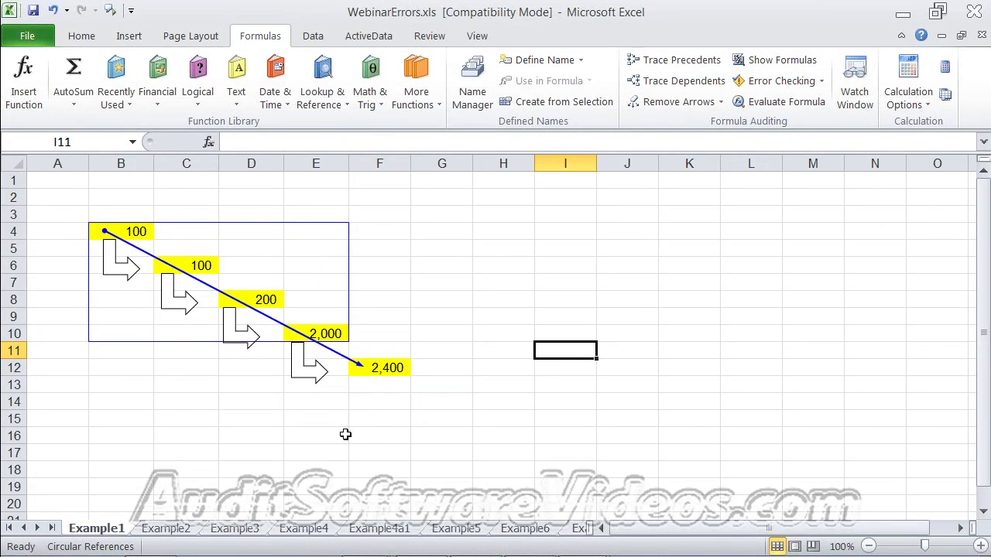
- Look through the invoice and tax amount rows on the Example3 sheet
left_click(235, 528)
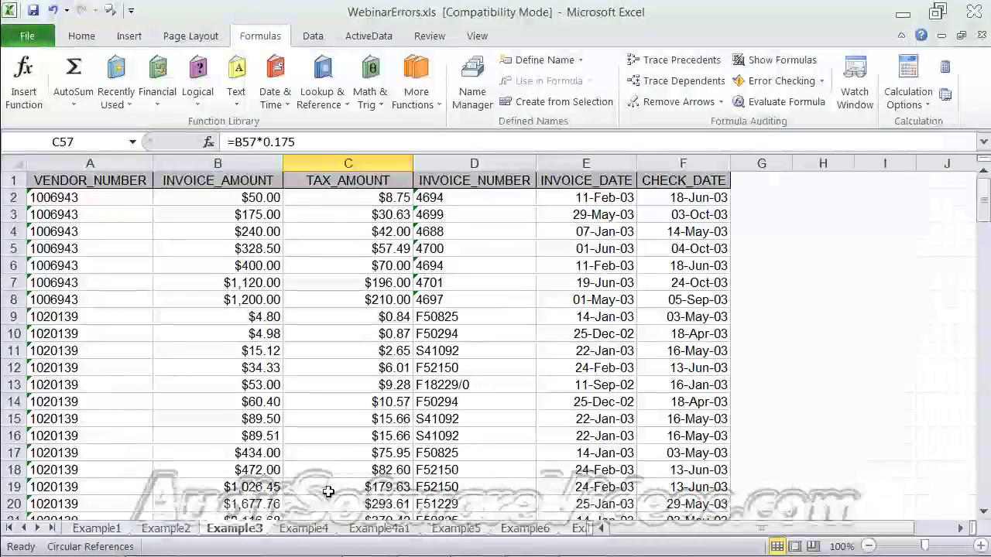
scroll(359, 471, "down", 1)
scroll(358, 471, "down", 2)
scroll(358, 471, "up", 3)
scroll(359, 471, "down", 7)
scroll(358, 471, "down", 3)
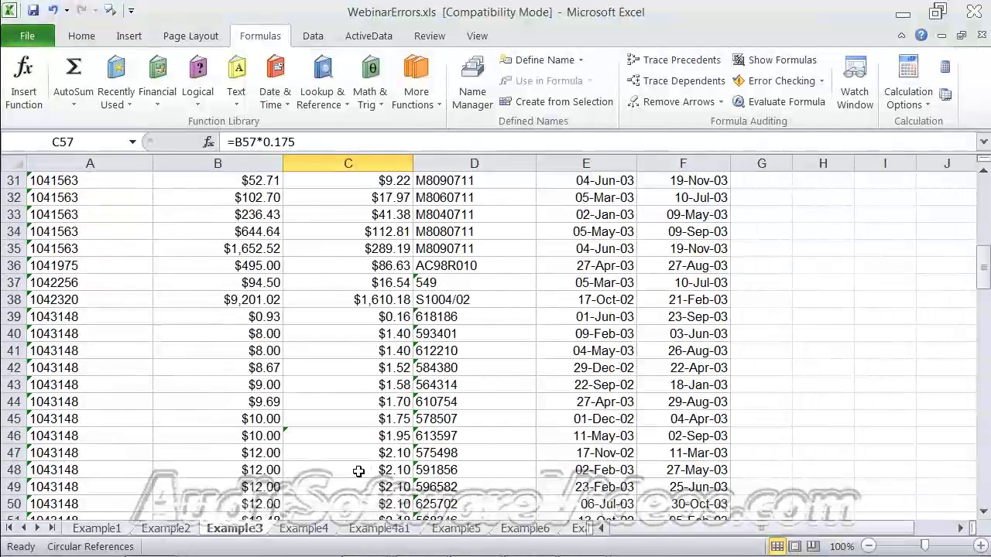
scroll(358, 471, "down", 3)
- On the Example4 sheet, check the contents of the invoice amounts in B7 and B9
left_click(310, 529)
scroll(370, 454, "up", 5)
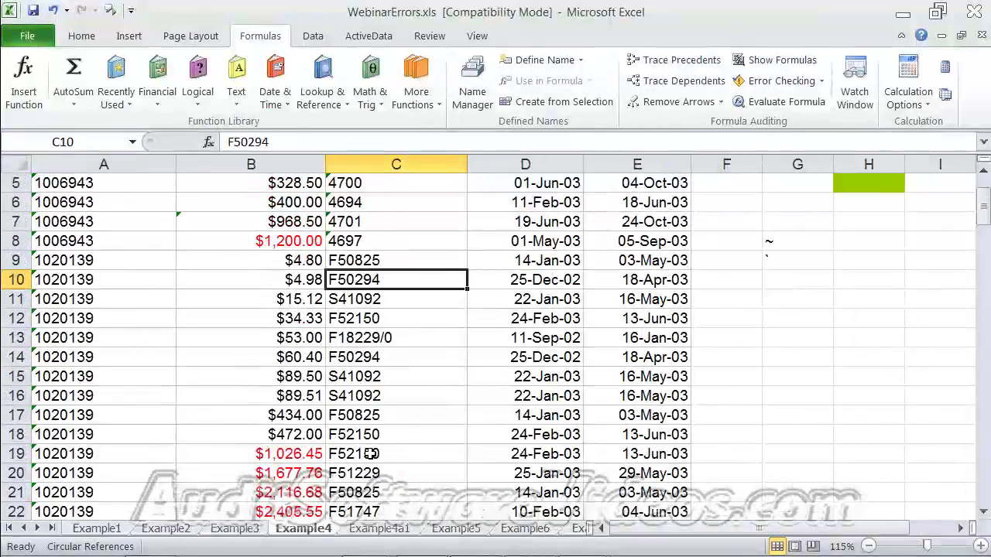
scroll(370, 454, "up", 2)
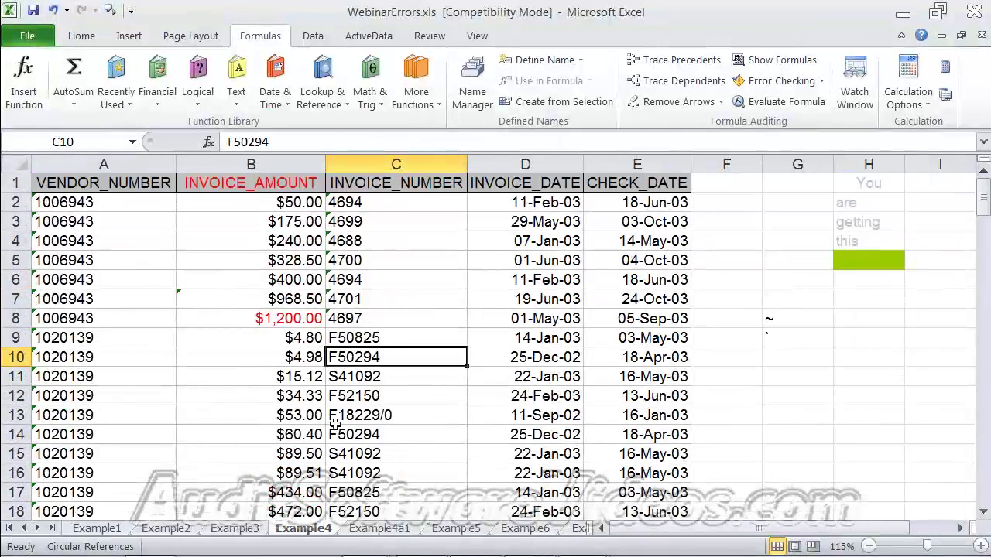
left_click(283, 298)
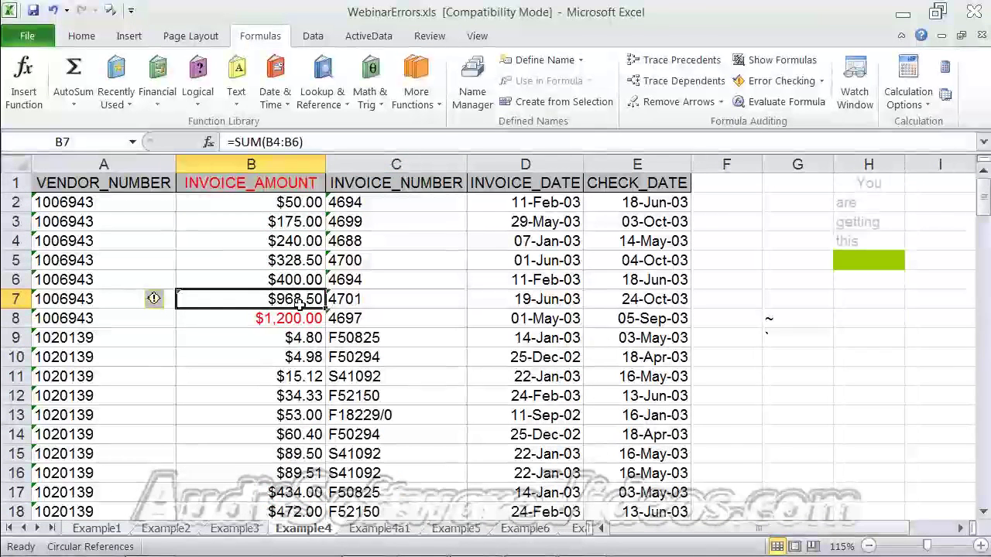
left_click(278, 333)
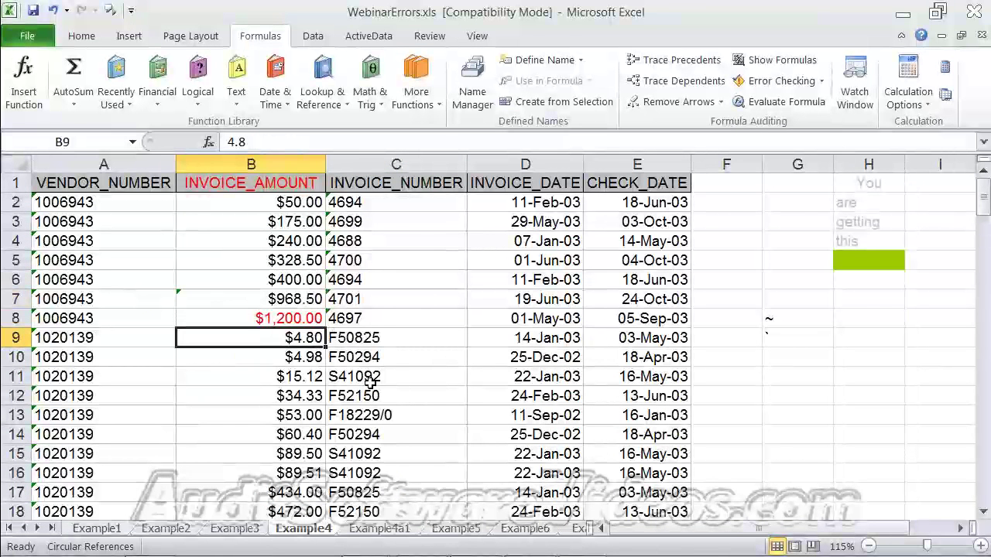
- On the Example4a1 sheet, inspect B8 and C8, and highlight B2:B7 to reveal the hidden invoice amounts
left_click(396, 526)
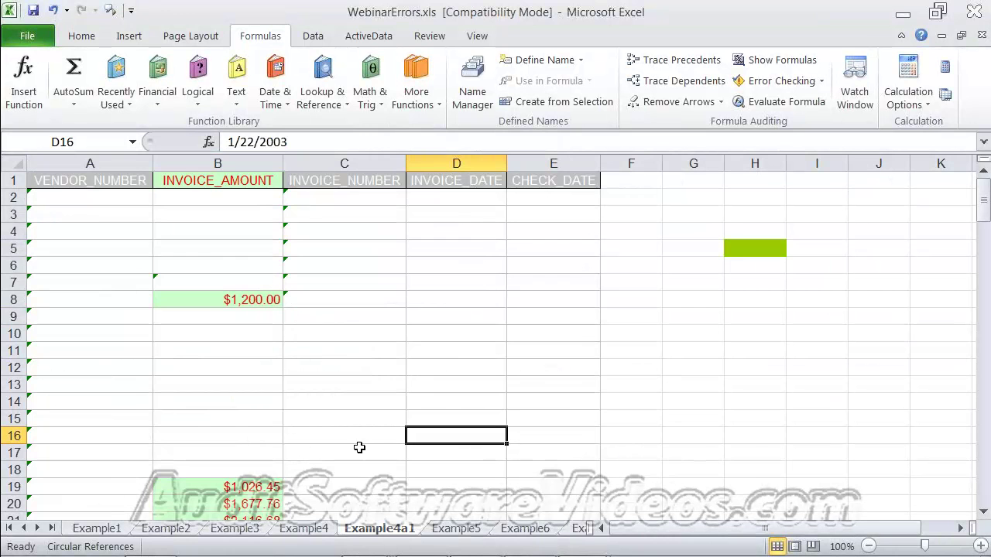
left_click(347, 415)
left_click(252, 300)
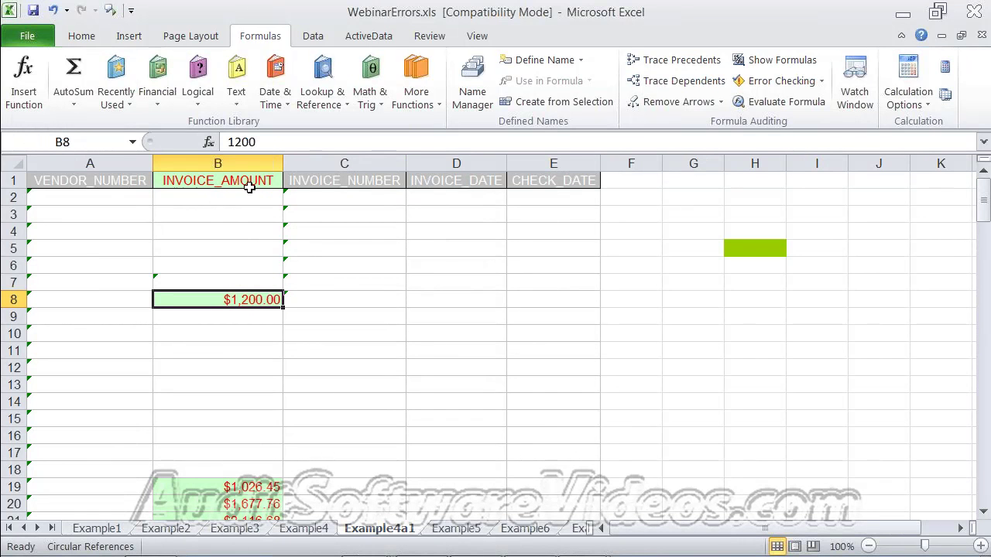
left_click_drag(246, 201, 249, 280)
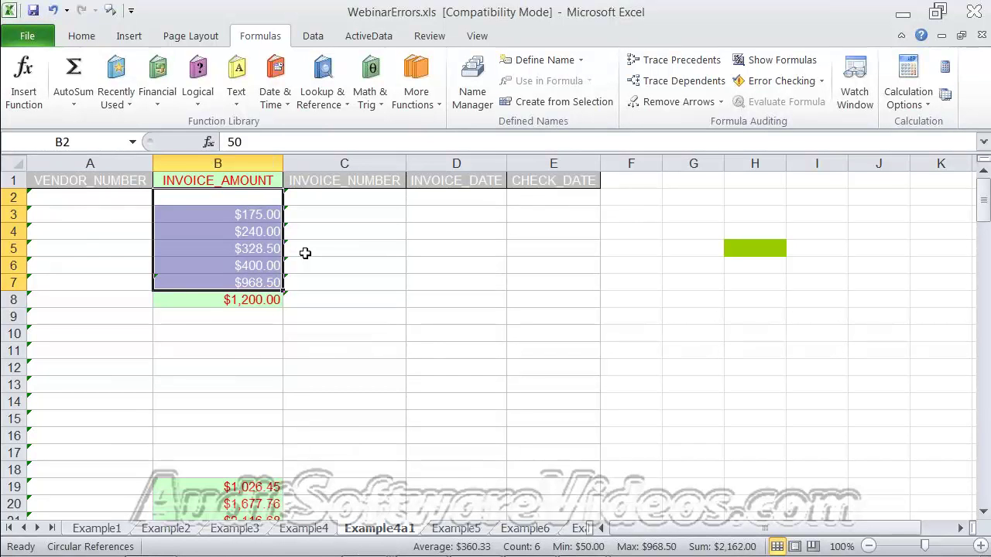
key("Delete")
left_click(379, 298)
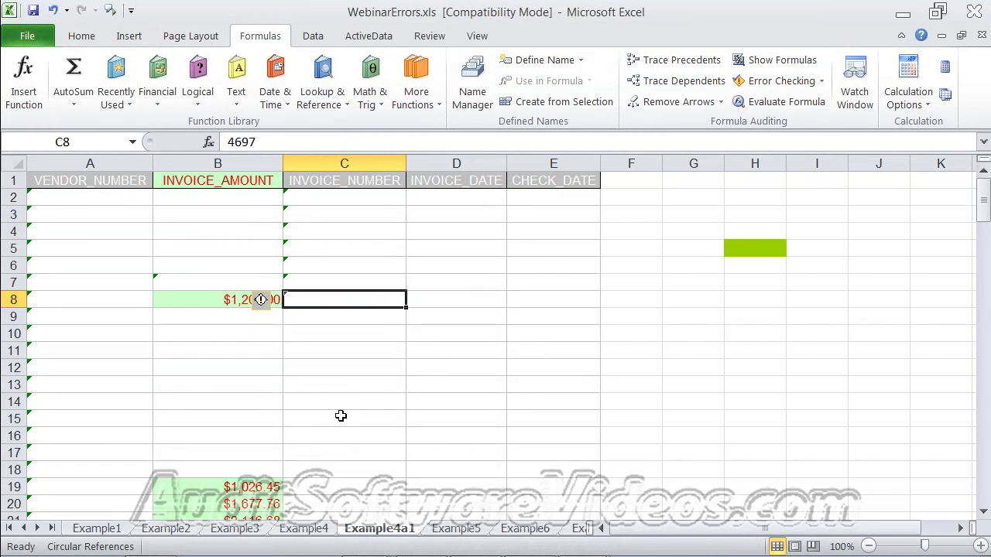
scroll(343, 414, "down", 5)
scroll(342, 414, "up", 5)
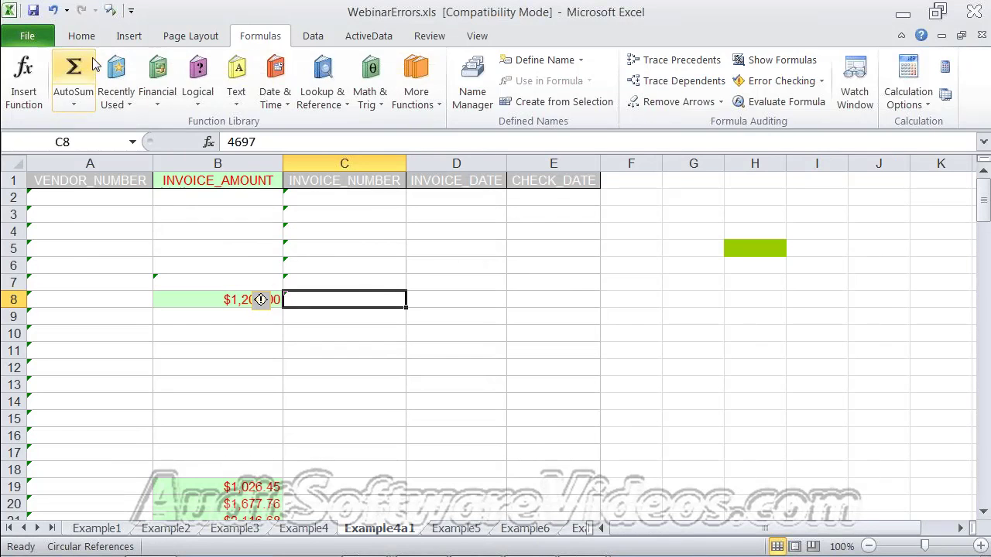
- Search the Example4a1 sheet for cells containing comments
left_click(82, 36)
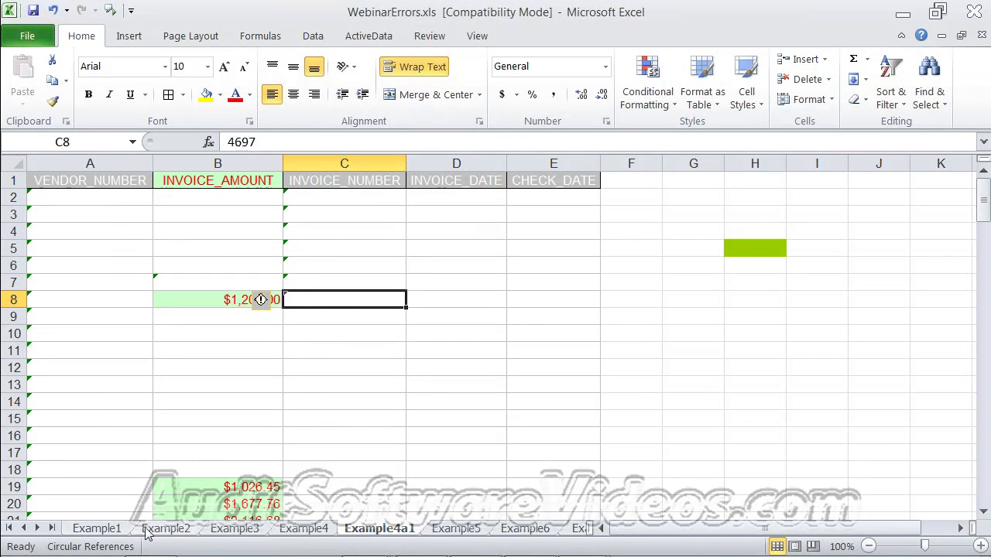
left_click(930, 110)
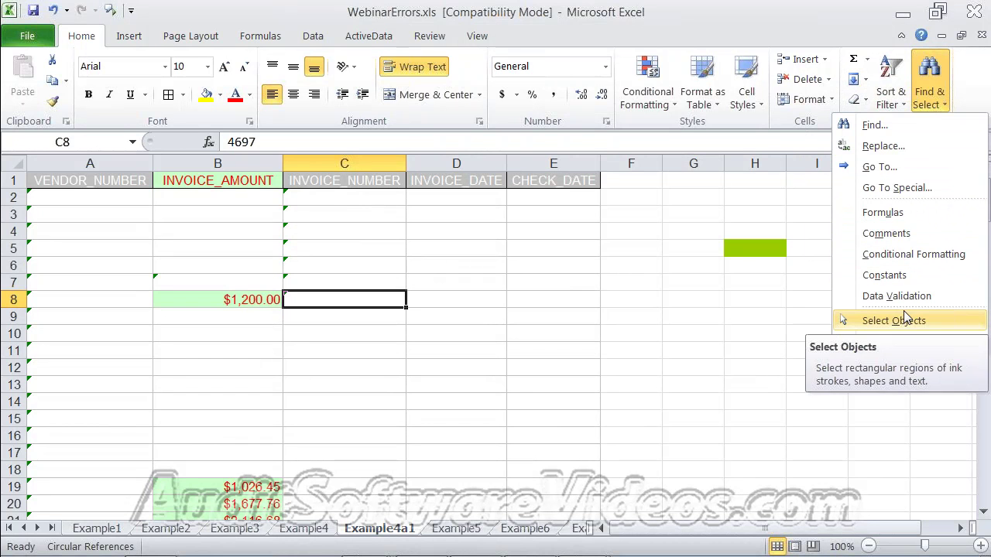
left_click(914, 238)
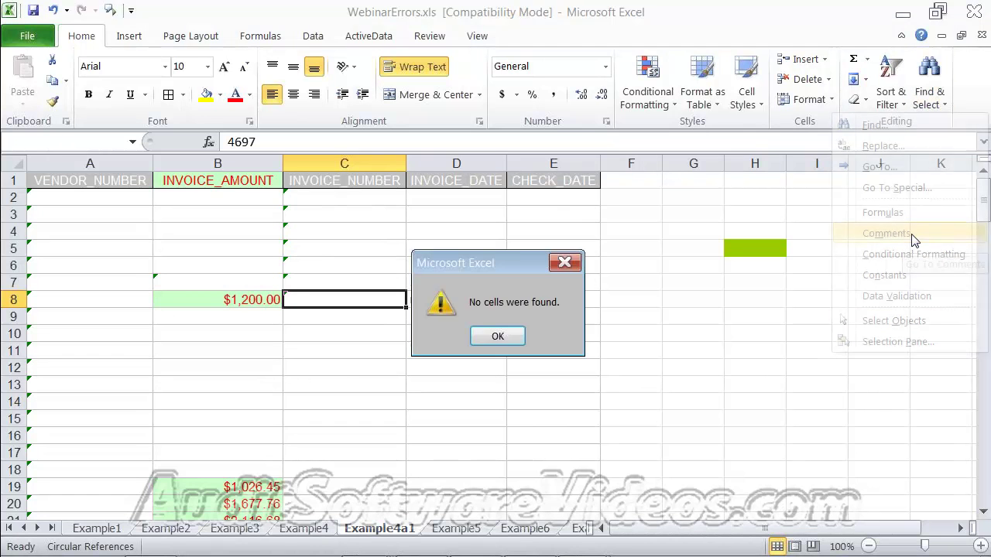
left_click(497, 334)
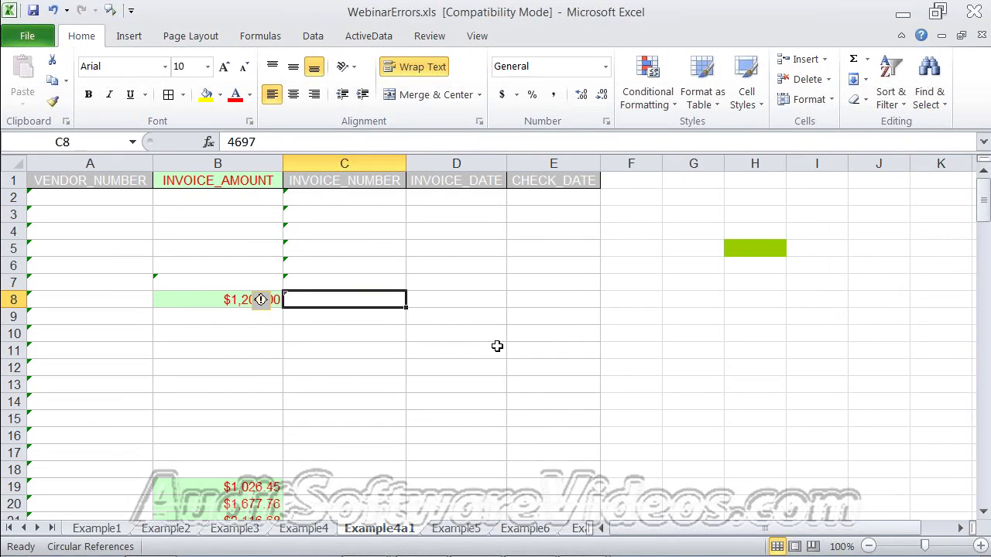
left_click(929, 98)
left_click(879, 167)
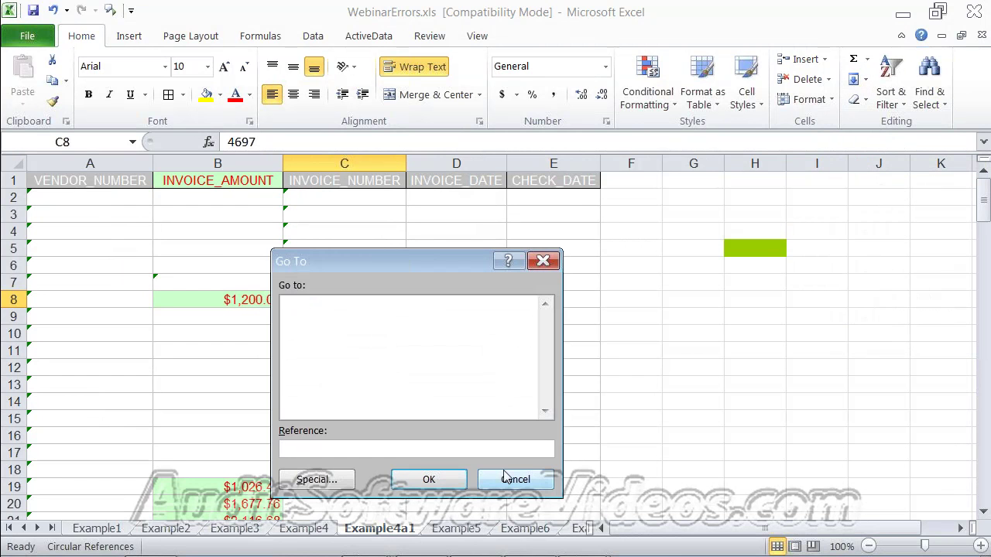
left_click(529, 479)
- Use Go To Special on the Example4a1 sheet to search for formulas that return errors only, excluding numbers, text and logicals
left_click(927, 99)
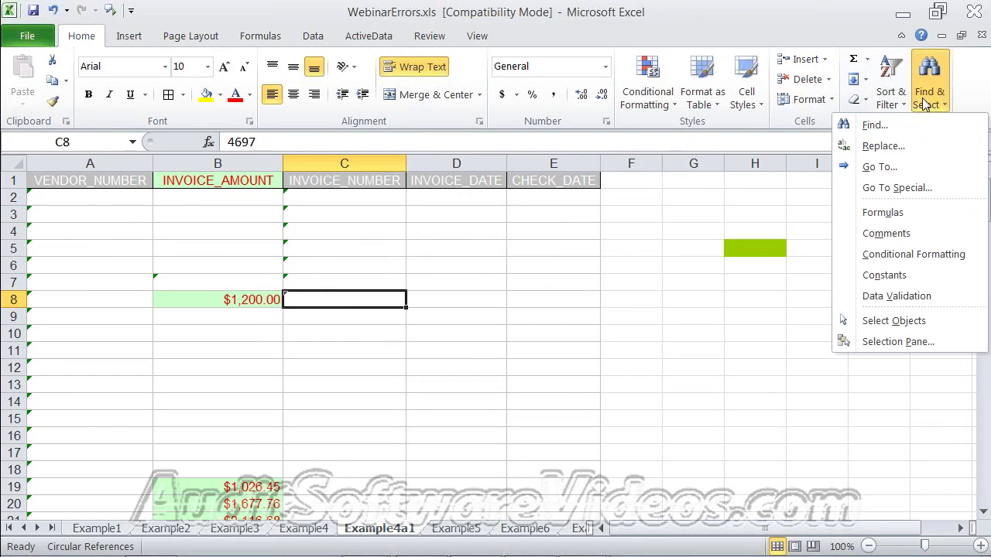
left_click(916, 172)
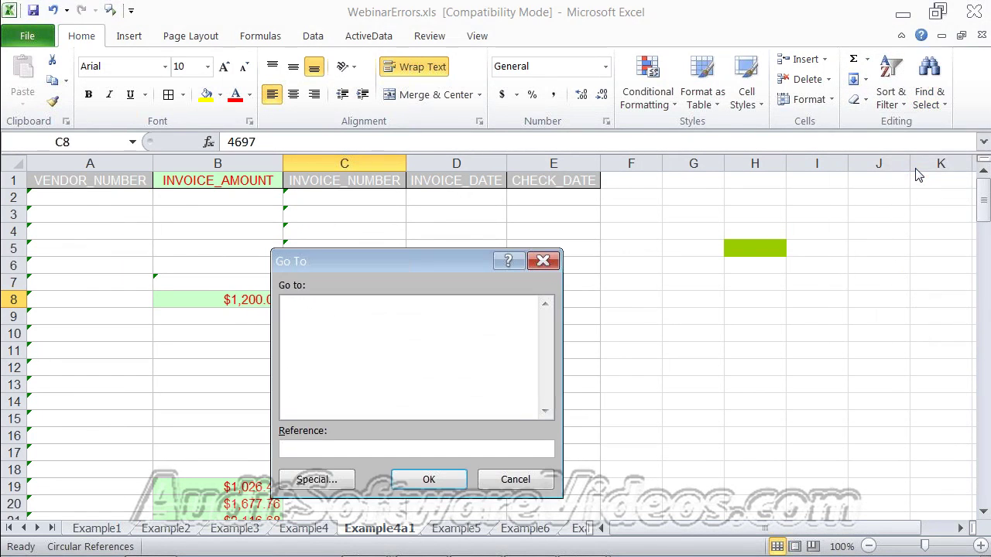
left_click(313, 479)
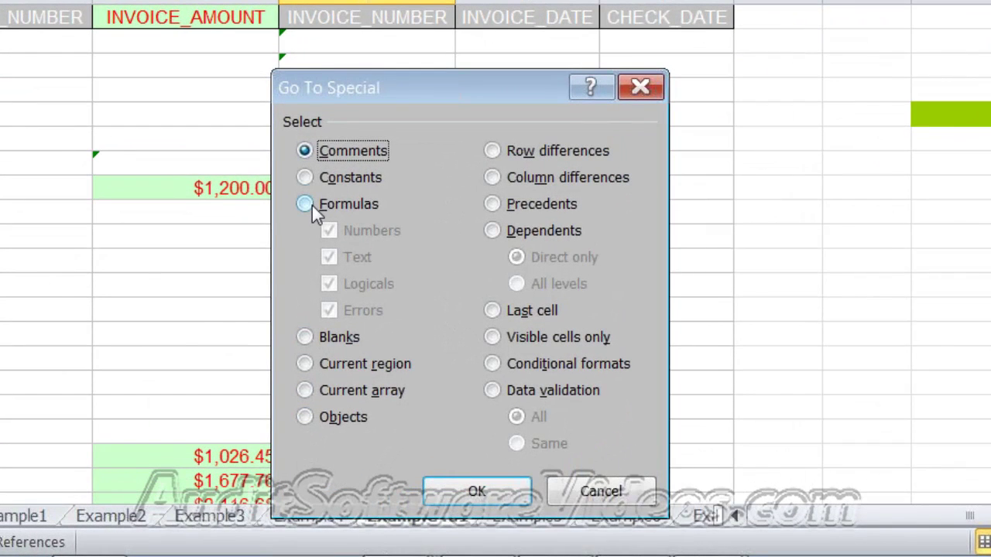
left_click(305, 204)
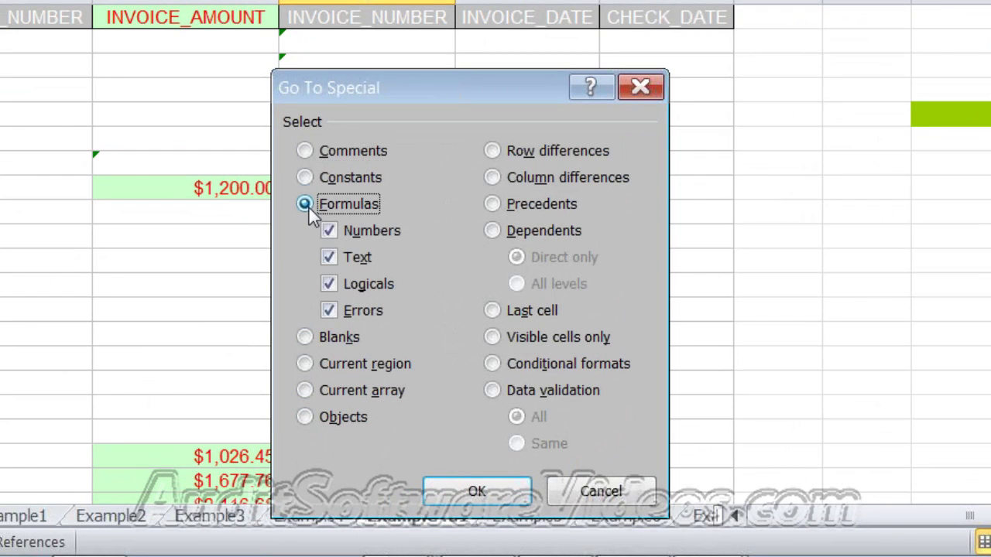
left_click(332, 229)
left_click(330, 259)
left_click(332, 281)
left_click(484, 493)
left_click(592, 241)
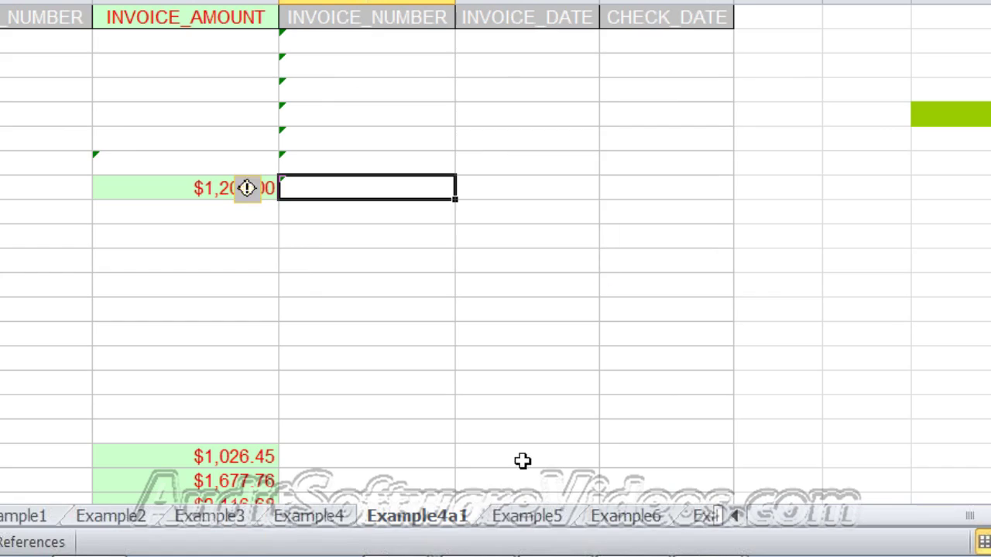
- Look through the Example3, Example4, Example5 and Example6 sheets and return to the Example2 sheet
left_click(527, 514)
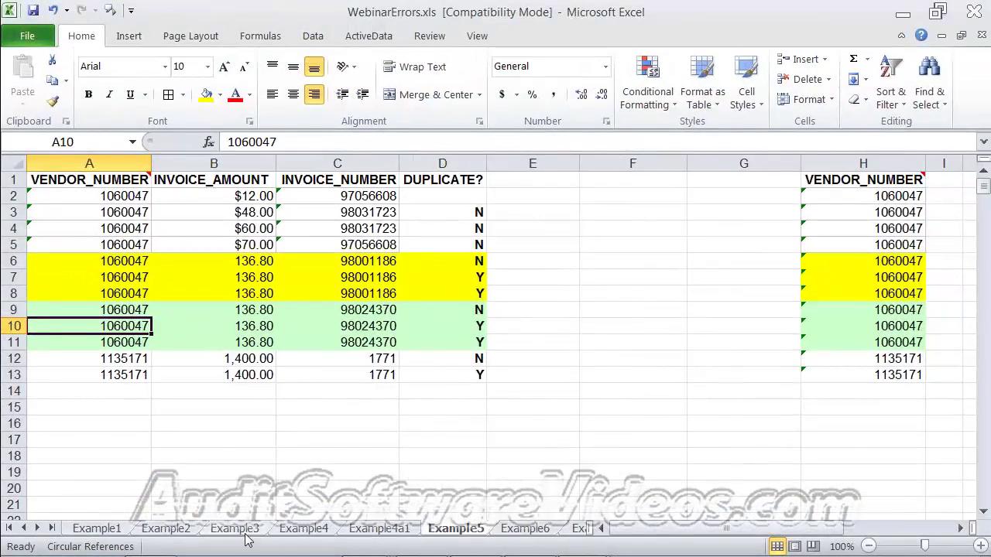
left_click(232, 526)
left_click(302, 527)
left_click(166, 528)
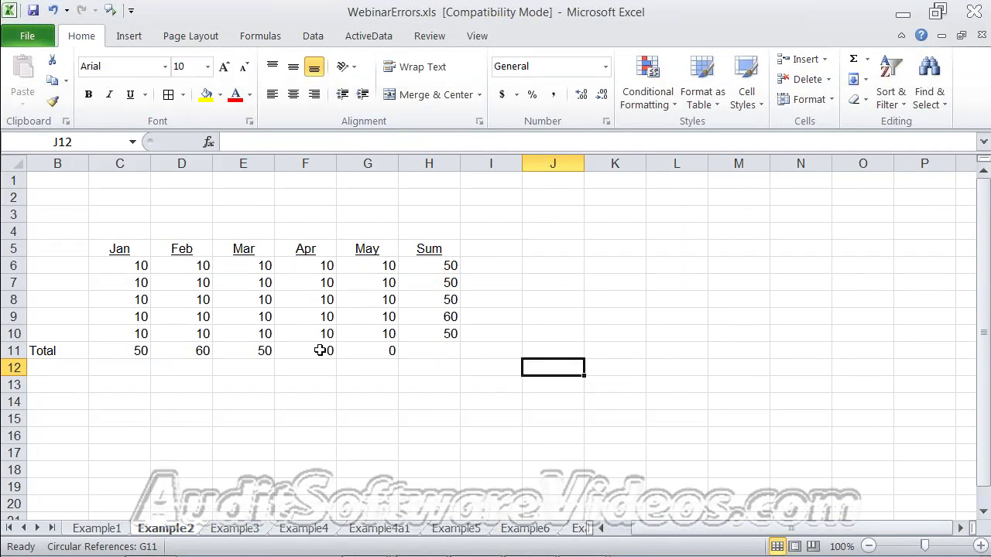
left_click(548, 529)
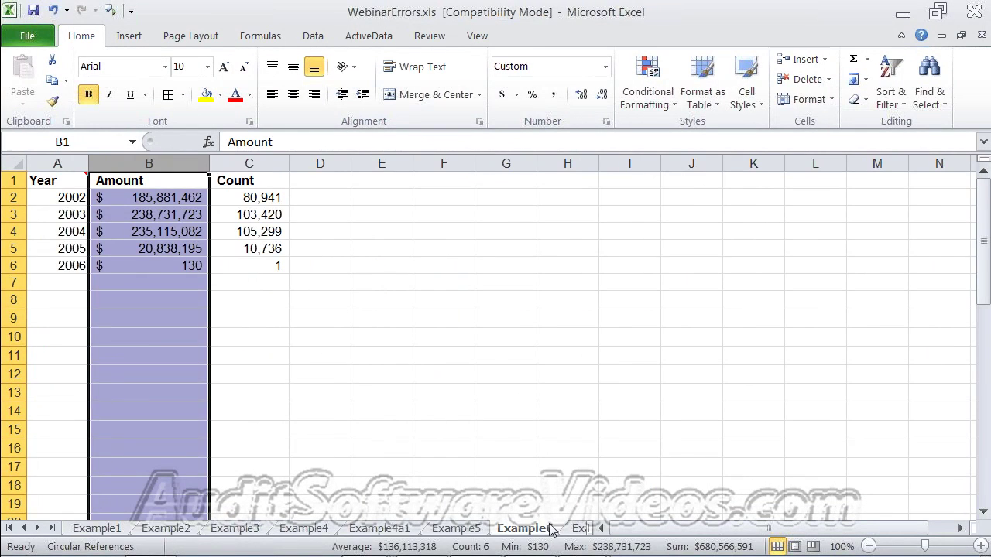
left_click(577, 529)
left_click(399, 529)
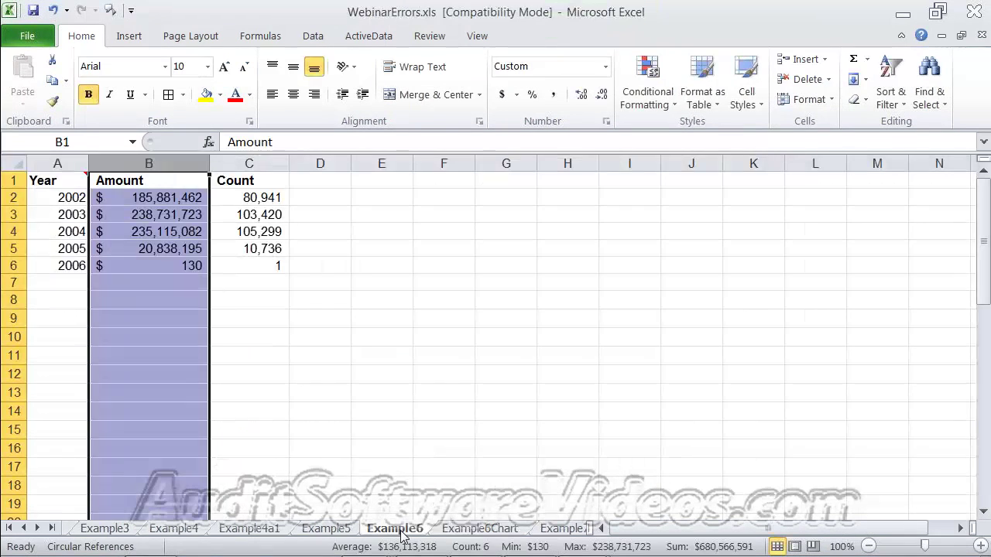
left_click(110, 529)
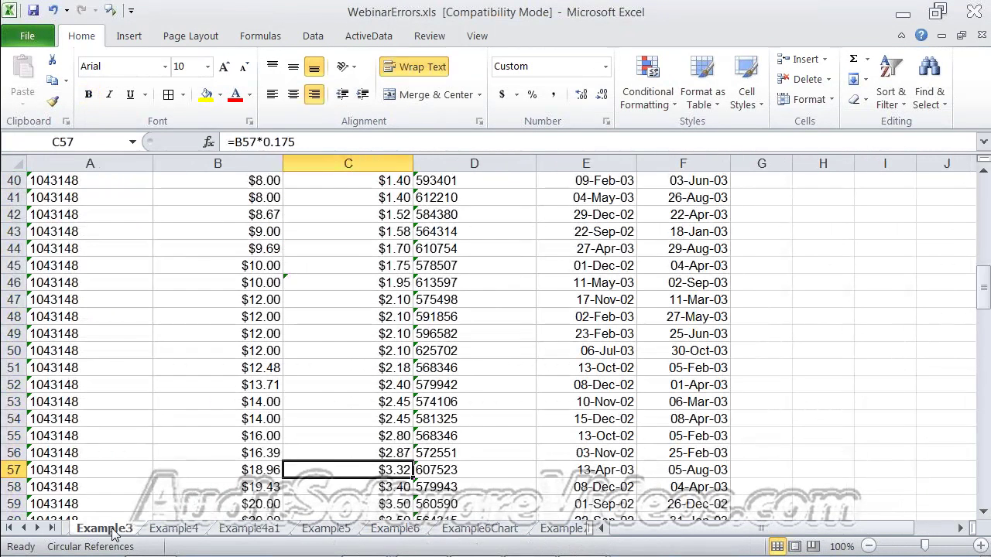
left_click(24, 527)
left_click(105, 530)
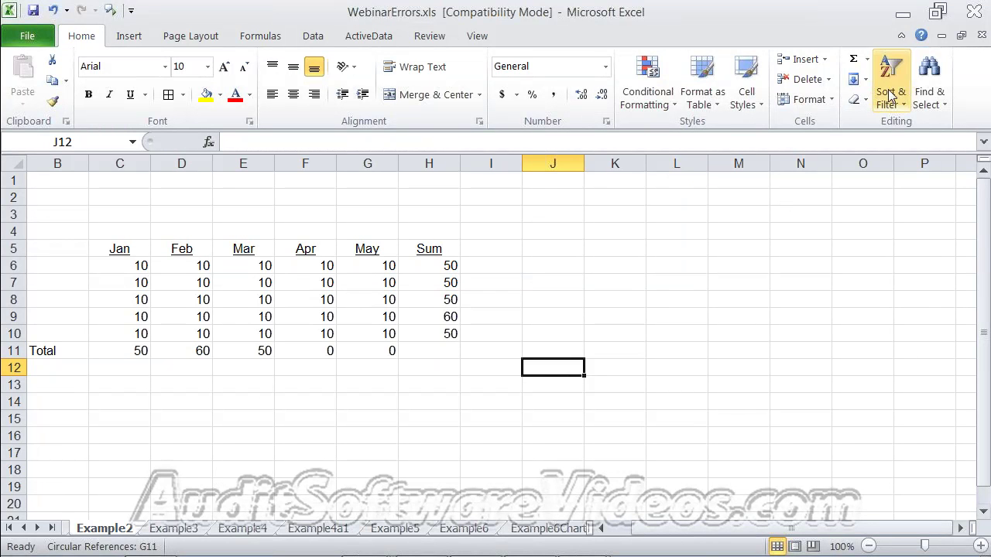
left_click(932, 101)
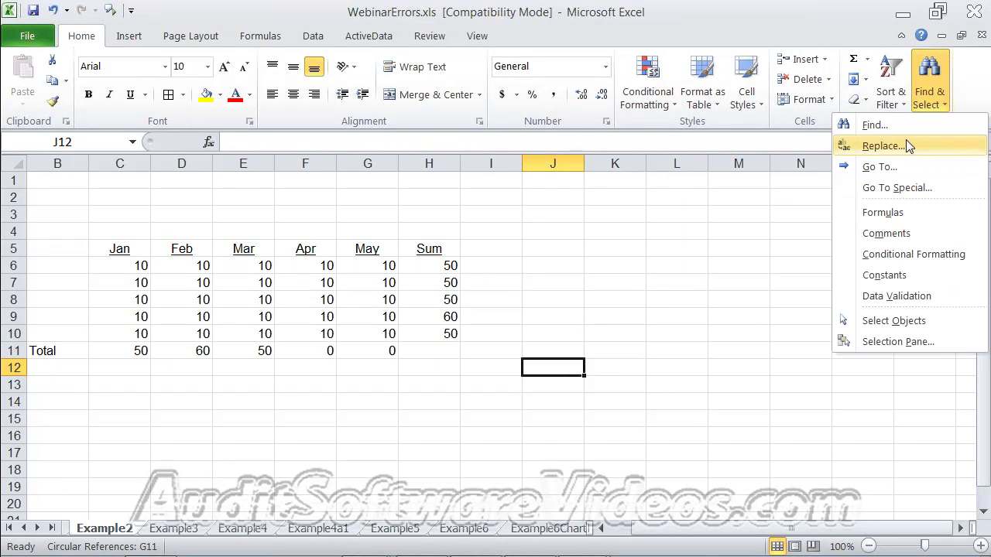
left_click(890, 188)
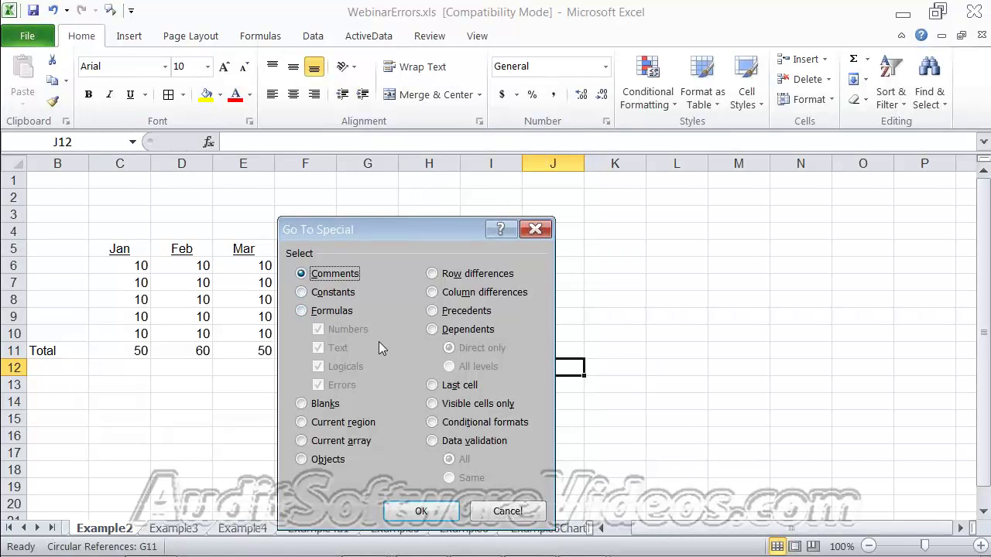
left_click(514, 509)
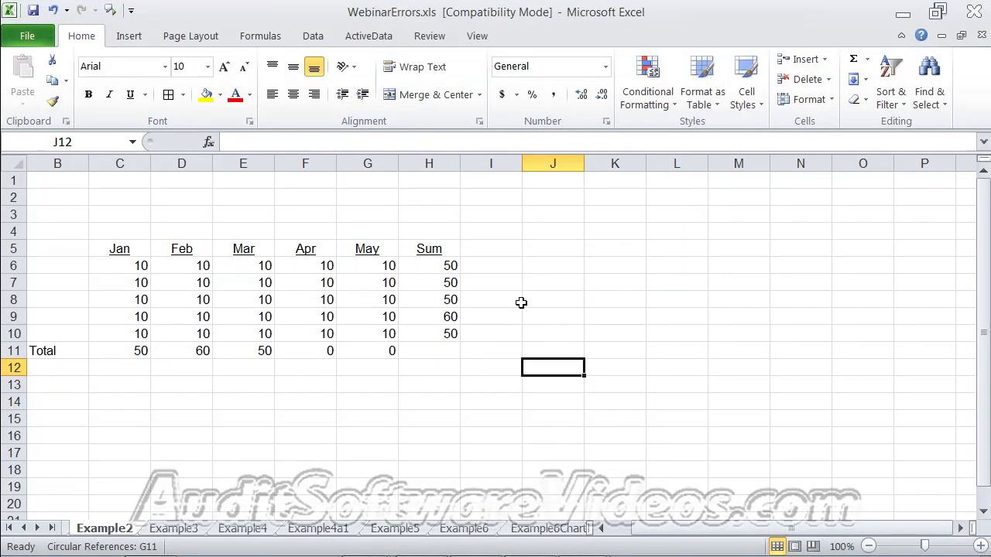
- Add a comment reading "oiuhiuhuh" to cell I6 on the Example2 sheet
left_click(519, 266)
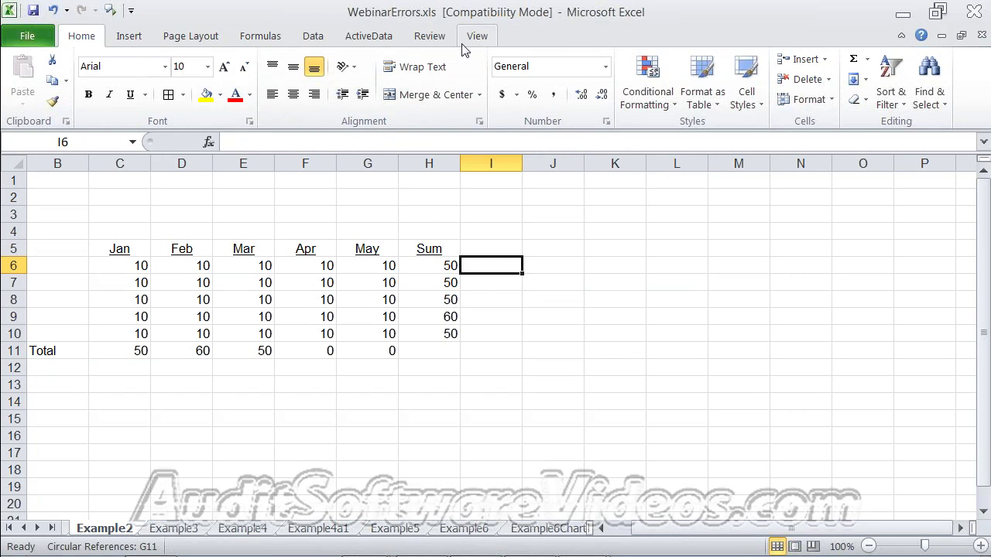
left_click(430, 35)
left_click(224, 85)
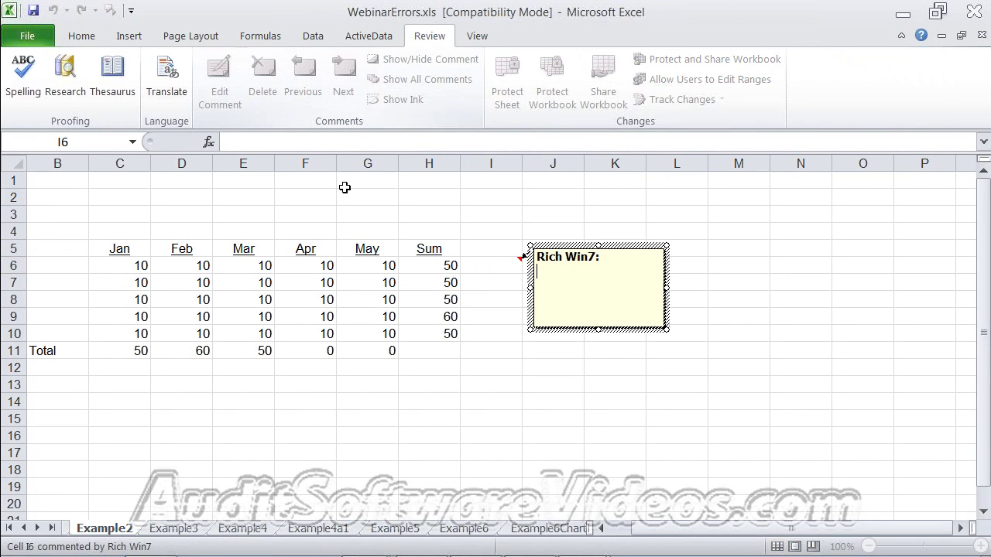
type("oiuhiuhuh")
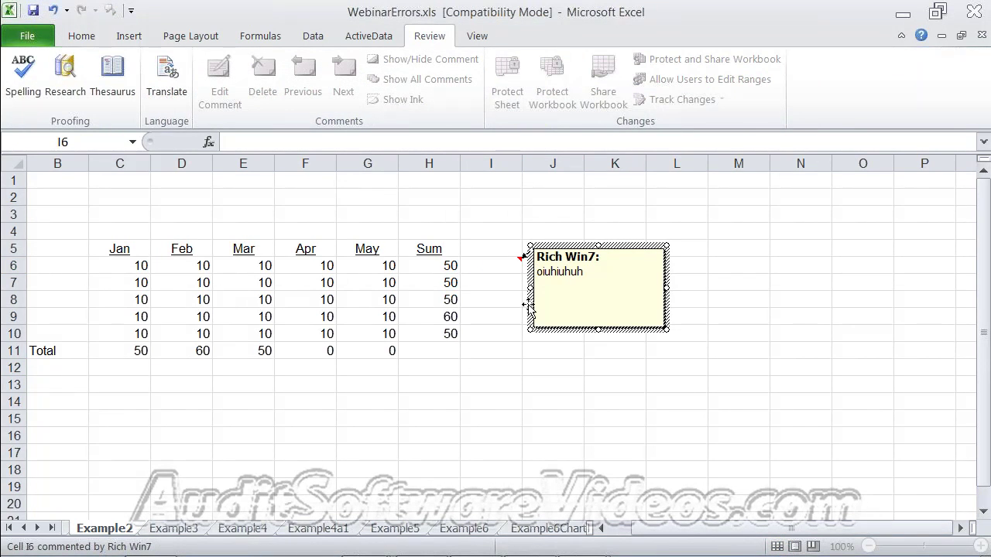
left_click(673, 398)
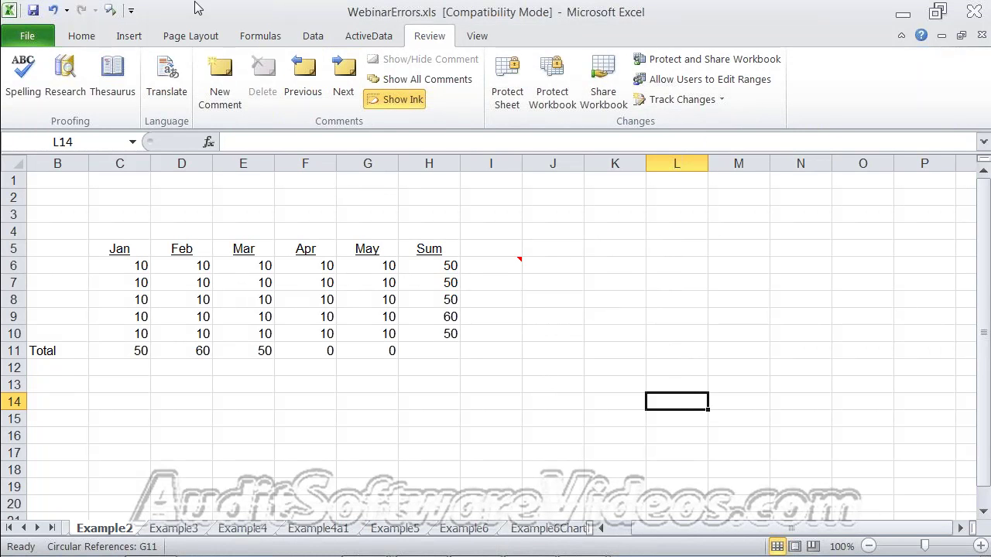
- Locate the commented cell on the Example2 sheet with Go To Special set to Comments, and view its note
left_click(82, 36)
left_click(931, 97)
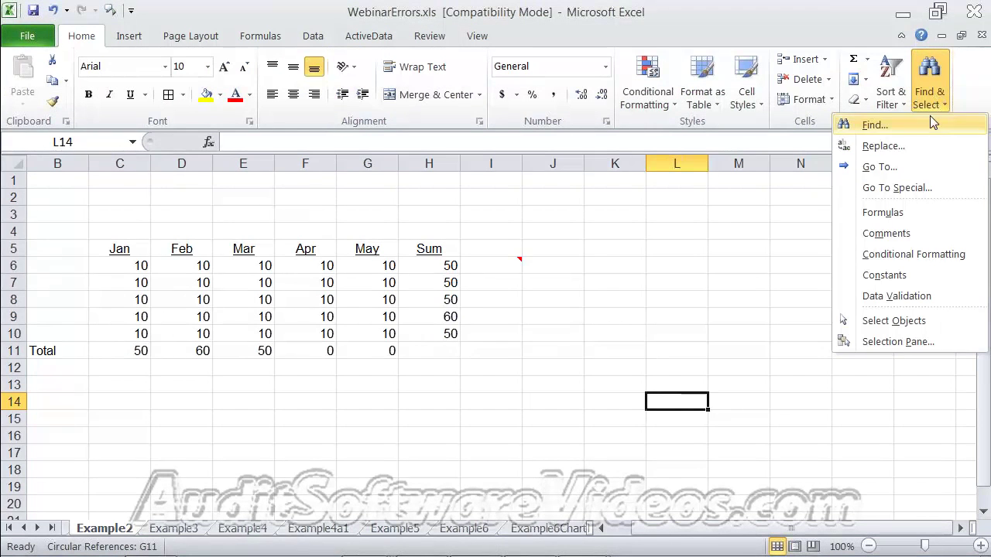
left_click(913, 193)
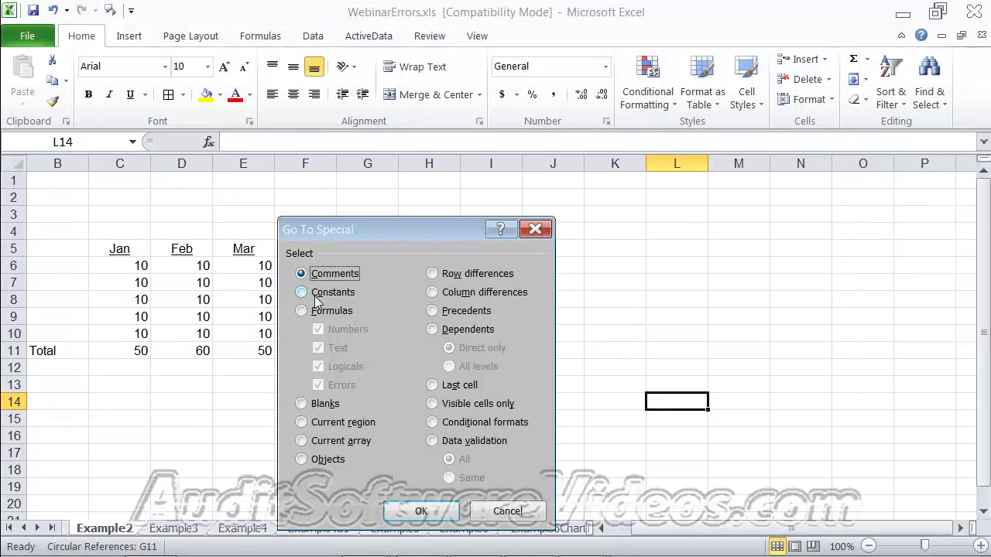
left_click(420, 512)
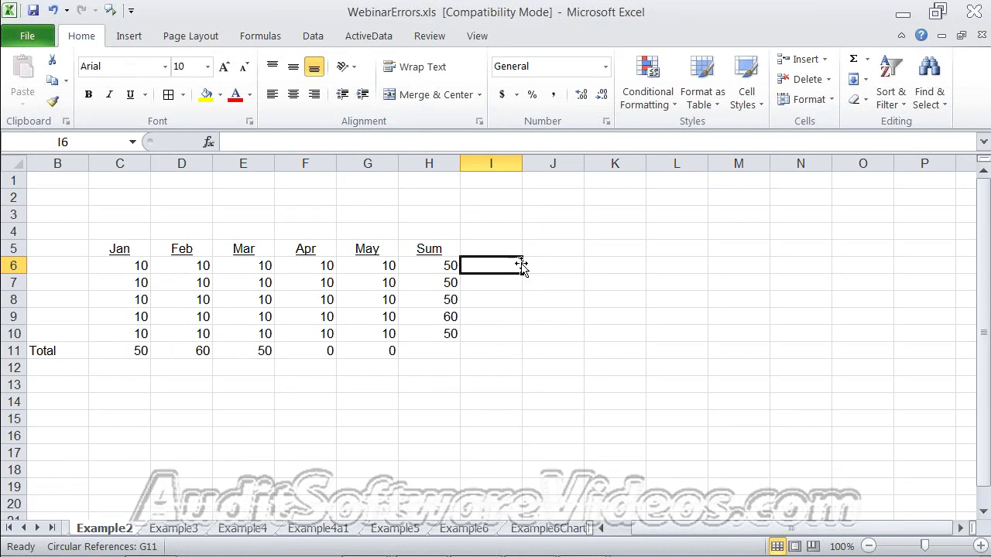
mouse_move(519, 264)
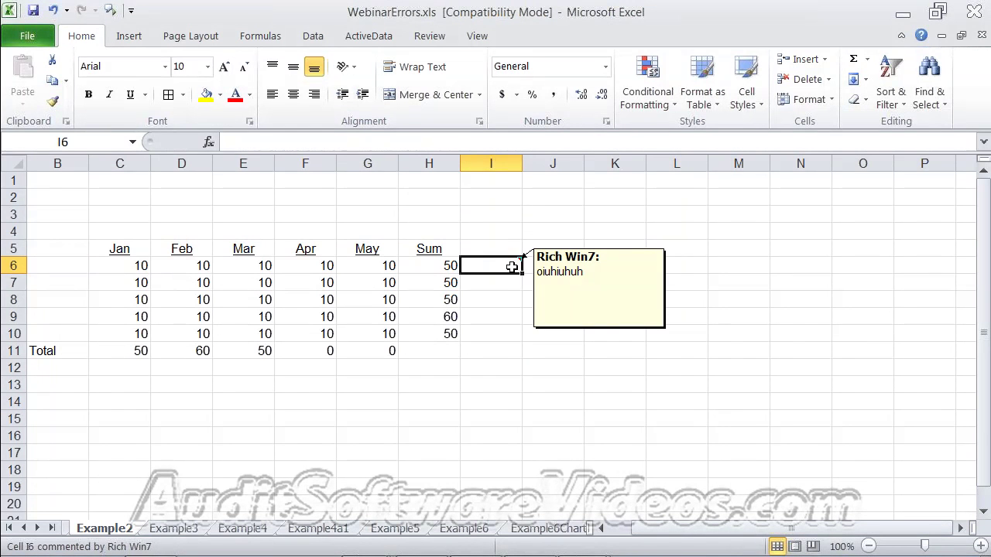
- Select the entire Example2 sheet, show all comments, and survey the sheet for them at 25% zoom
left_click(18, 163)
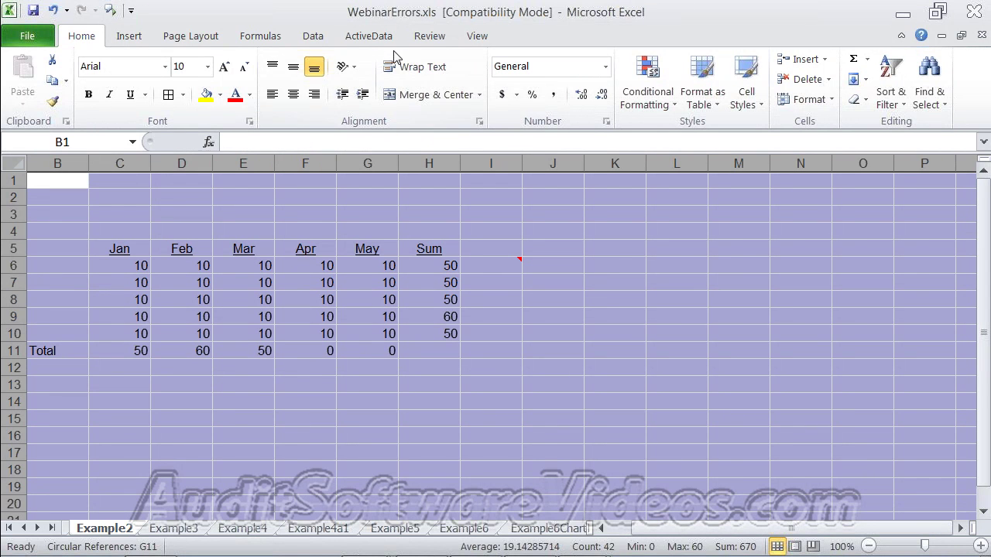
left_click(428, 39)
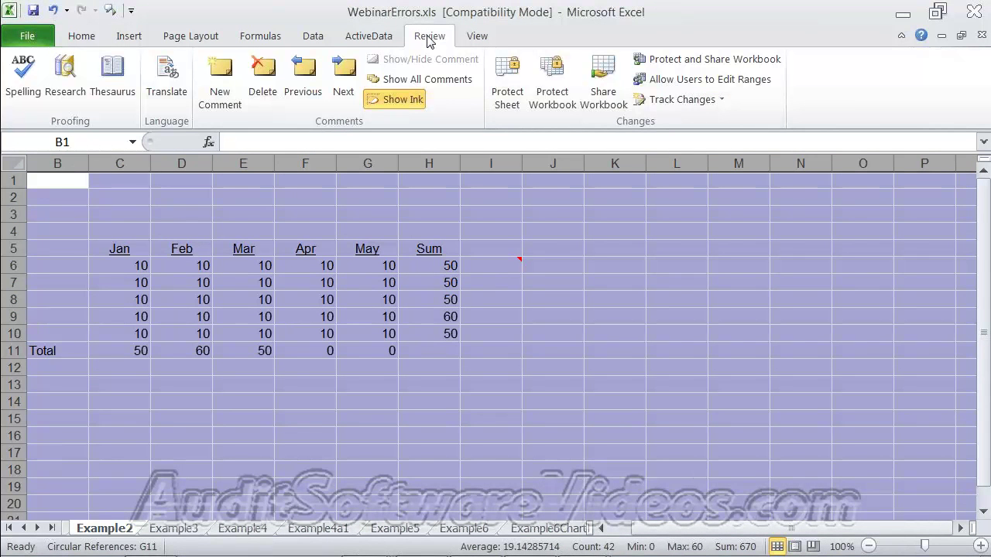
left_click(418, 84)
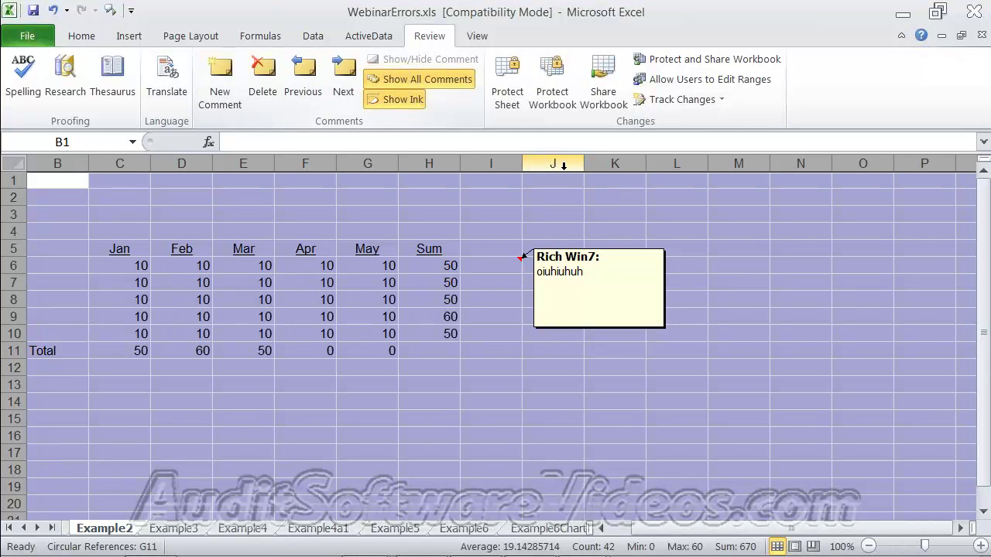
scroll(564, 172, "down", 3, "ctrl")
scroll(564, 172, "down", 2, "ctrl")
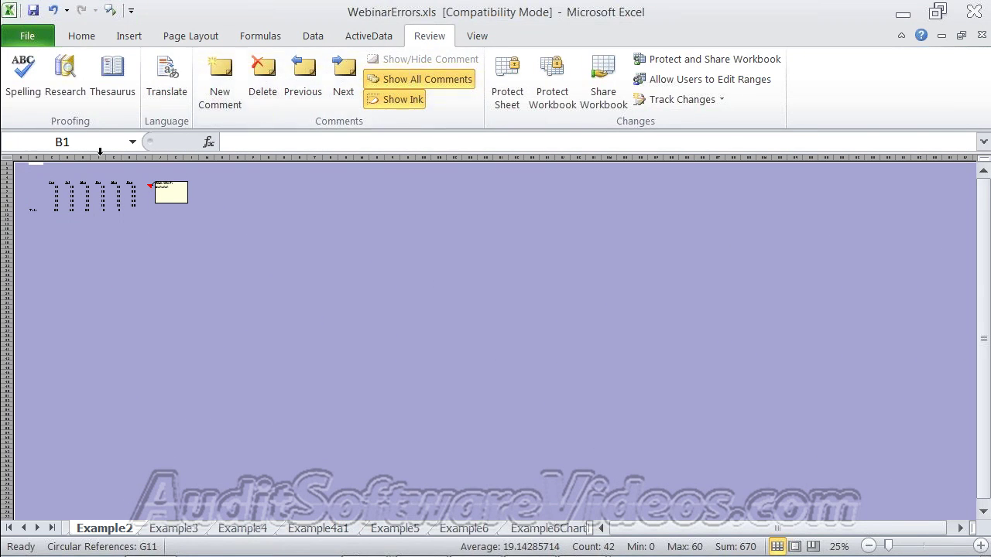
scroll(159, 163, "up", 5)
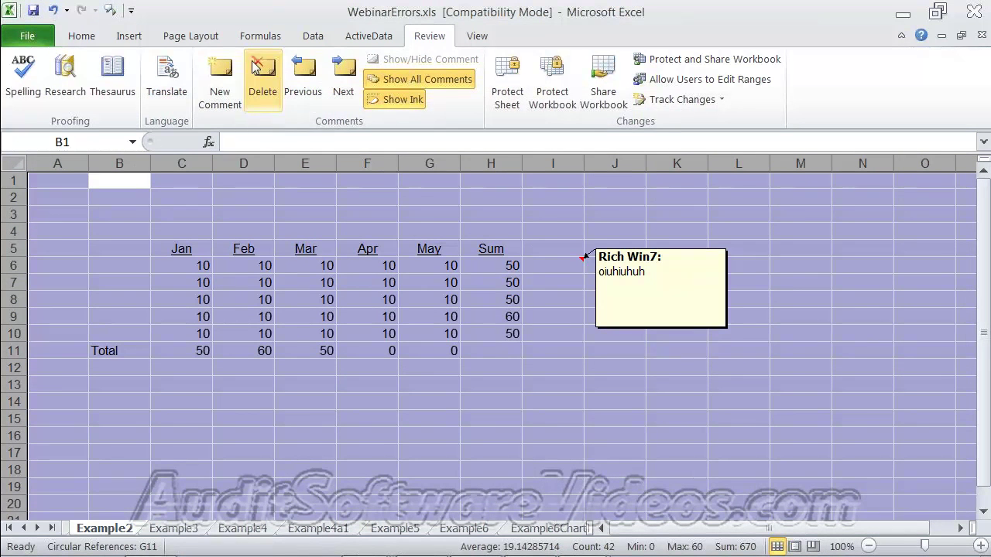
left_click(94, 36)
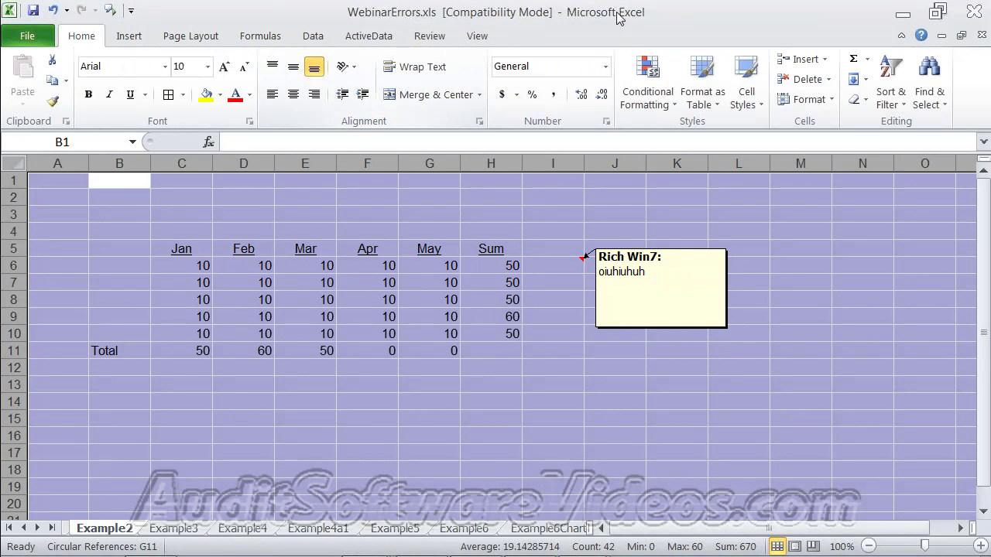
left_click(923, 101)
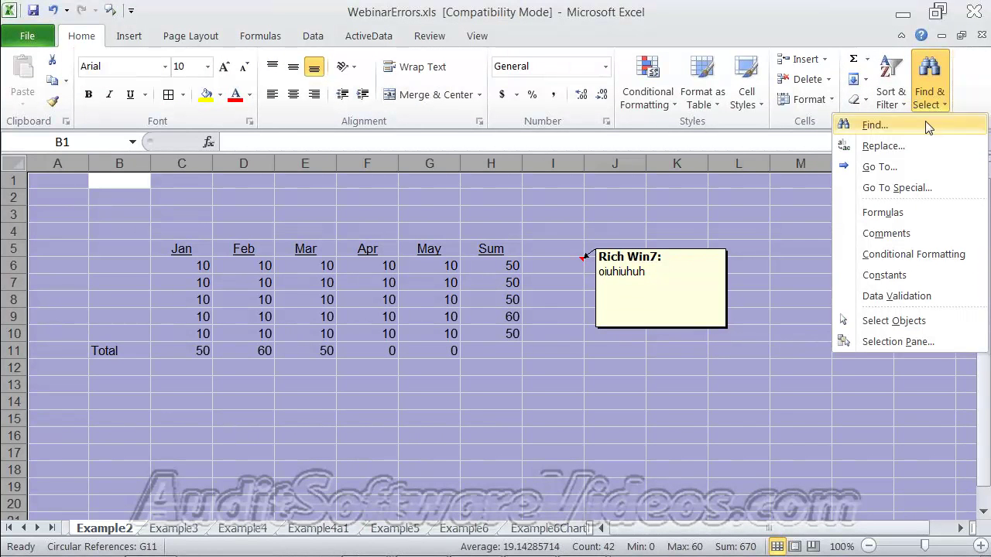
left_click(418, 431)
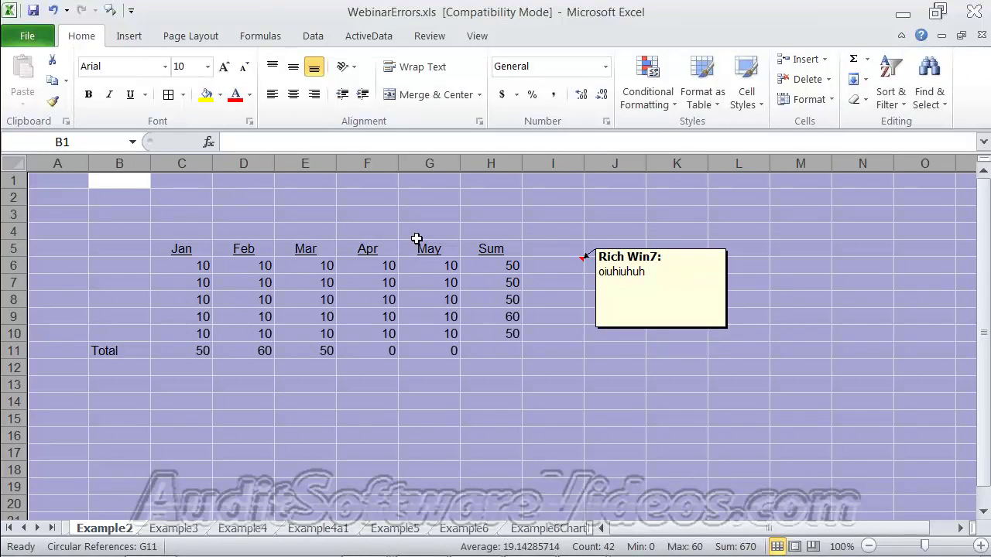
- Search the Example3 sheet for "+" starting from cell B4 to locate a formula containing an addition
left_click(186, 532)
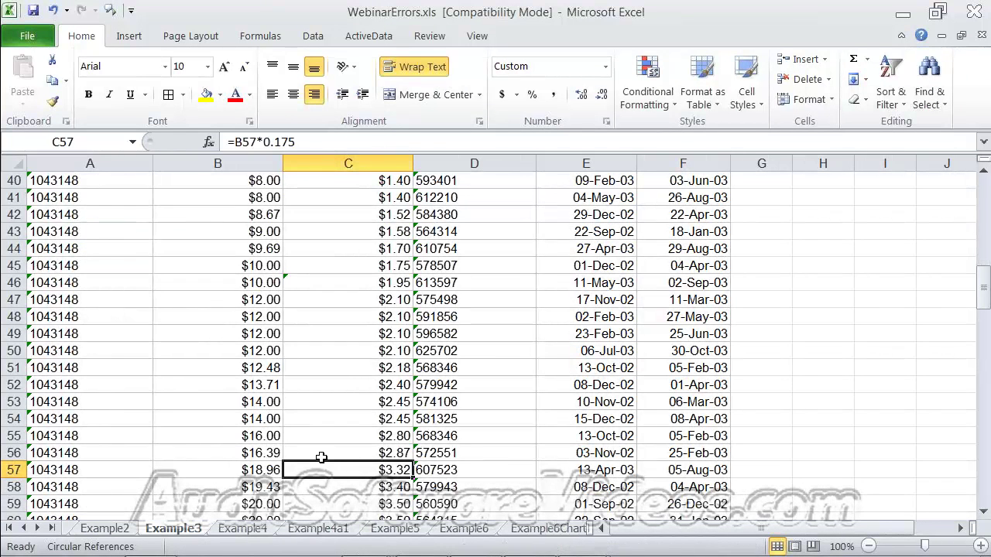
scroll(409, 274, "up", 13)
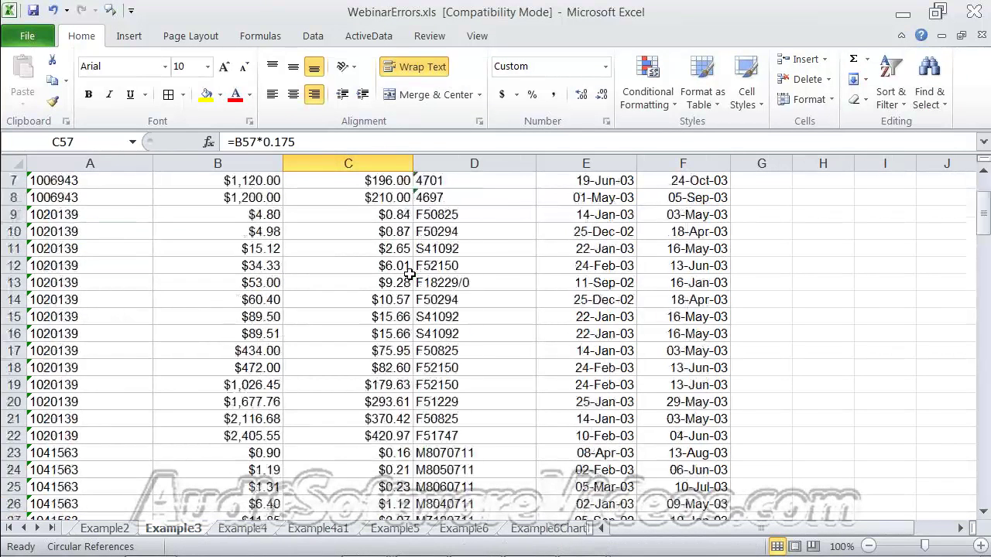
left_click(213, 237)
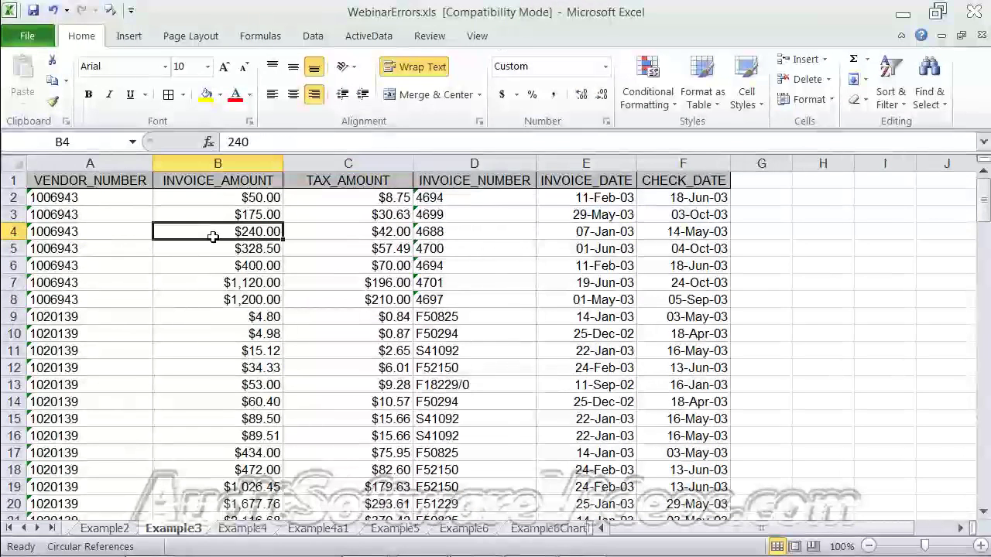
key("ctrl+f")
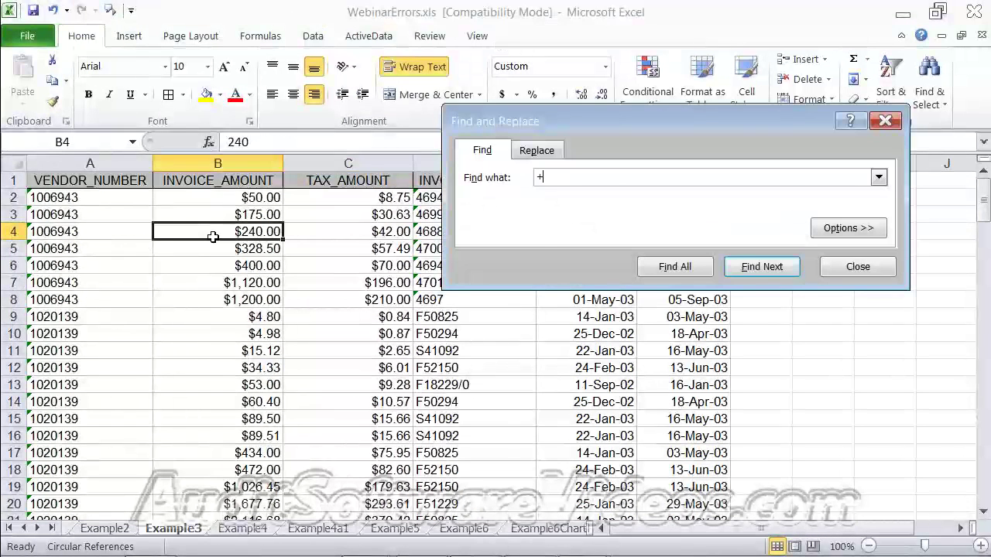
key("Return")
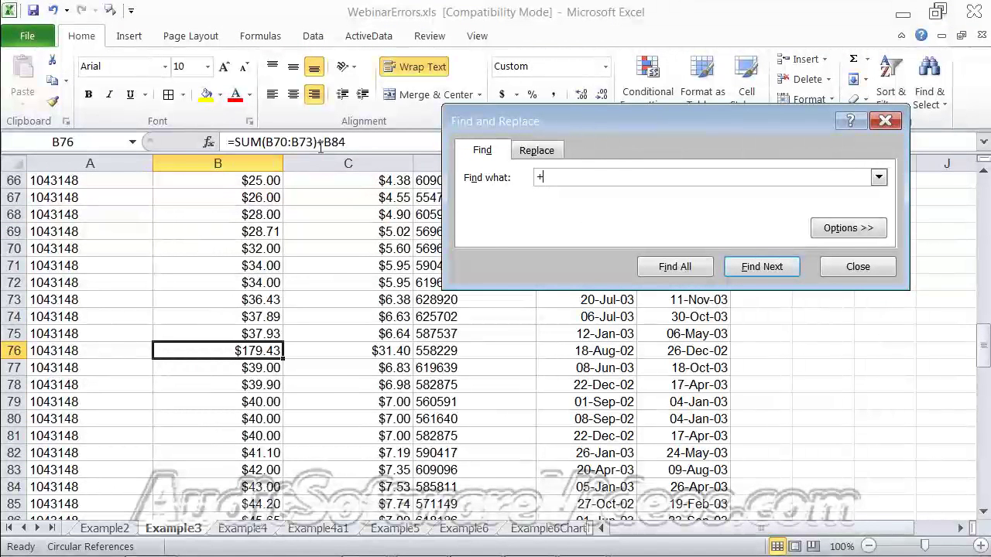
left_click(843, 268)
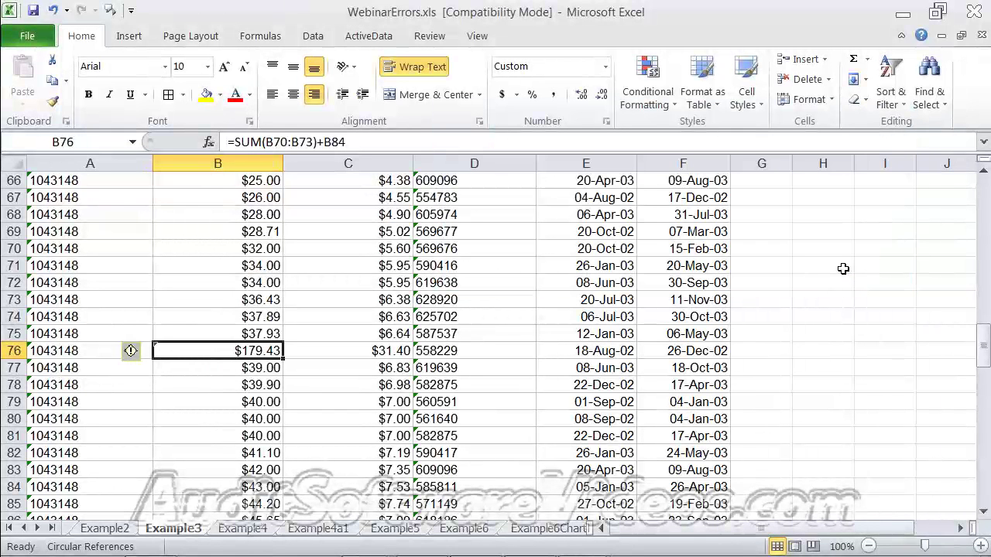